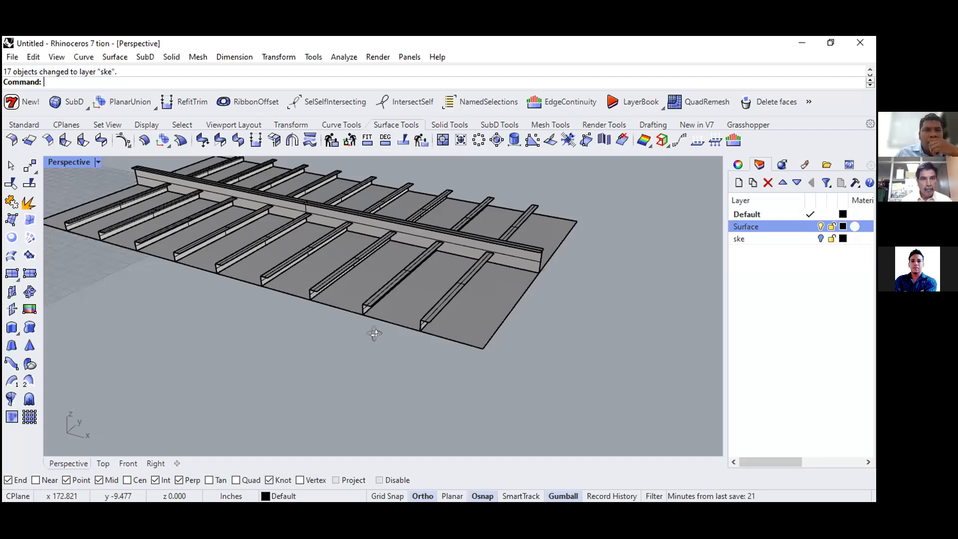
{"action": "right_click_drag", "start_coordinate": [374, 331], "coordinate": [363, 347]}
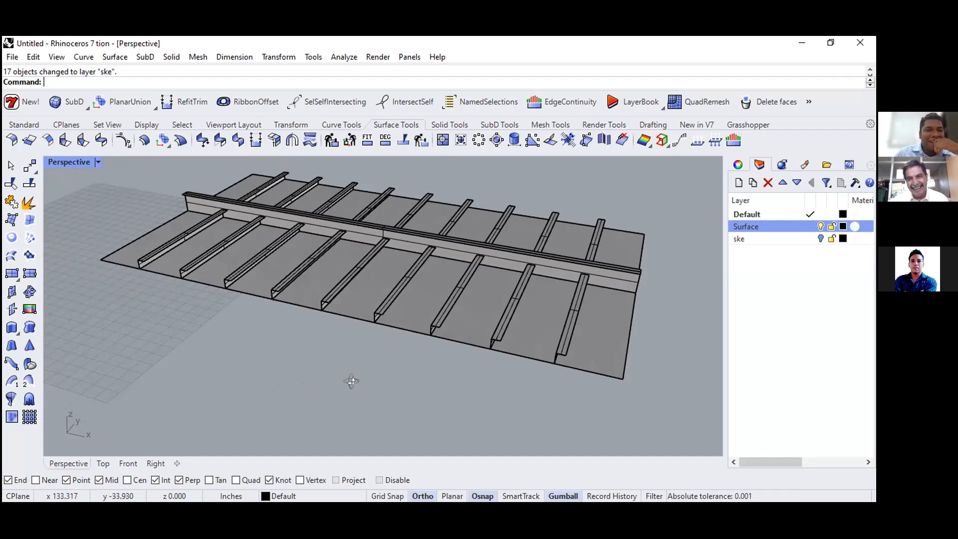
{"action": "mouse_move", "coordinate": [366, 306]}
{"action": "right_mouse_down"}
{"action": "mouse_move", "coordinate": [350, 311]}
{"action": "mouse_move", "coordinate": [350, 303]}
{"action": "right_mouse_up"}
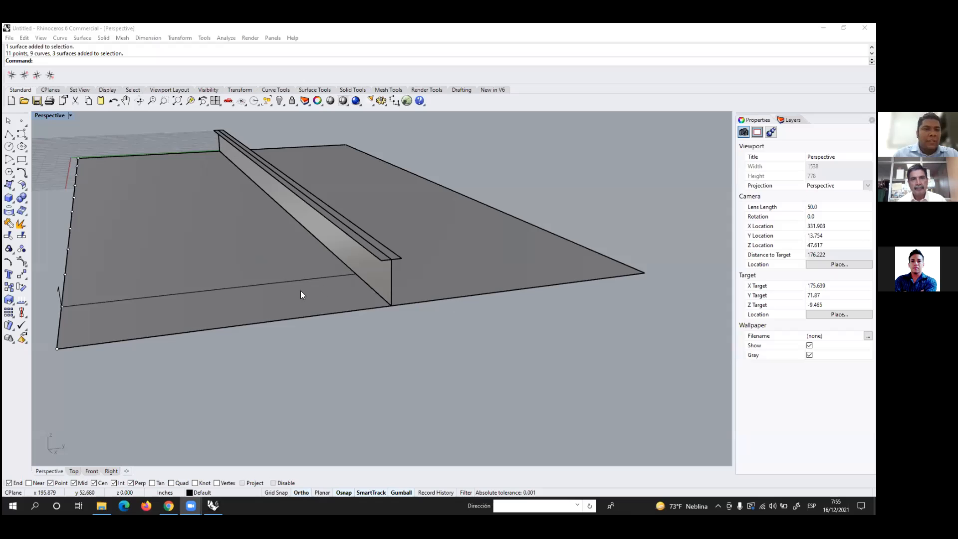
- Extrude the small L-shaped profile at the plate's edge along the line running across the plate to the central girder
{"action": "right_click_drag", "start_coordinate": [309, 297], "coordinate": [332, 299]}
{"action": "scroll", "coordinate": [334, 244], "scroll_direction": "down", "scroll_amount": 4}
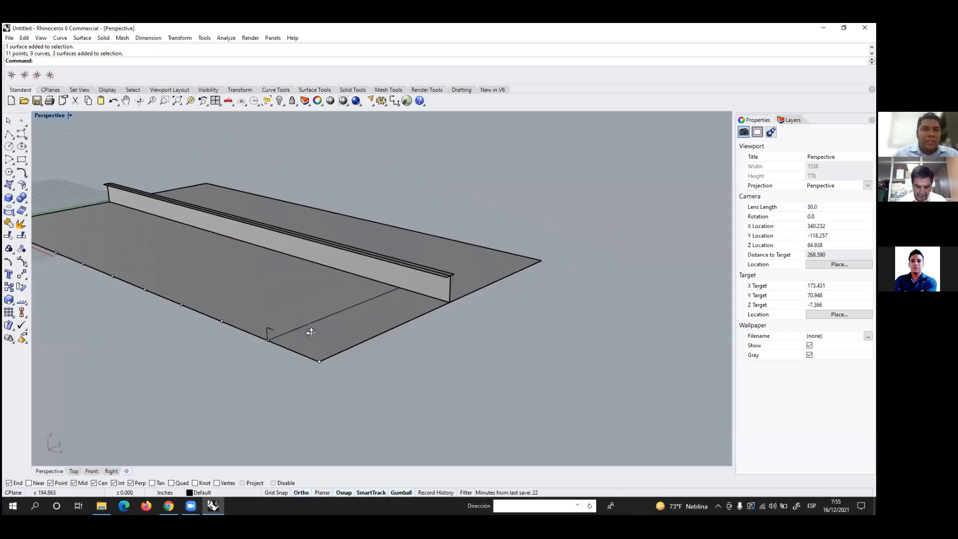
{"action": "scroll", "coordinate": [280, 337], "scroll_direction": "up", "scroll_amount": 4}
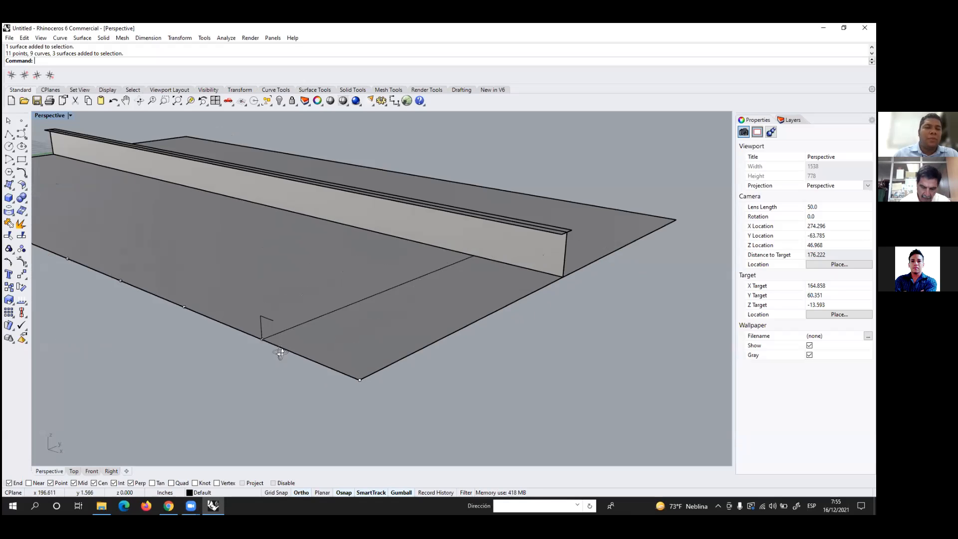
{"action": "scroll", "coordinate": [263, 322], "scroll_direction": "up", "scroll_amount": 4}
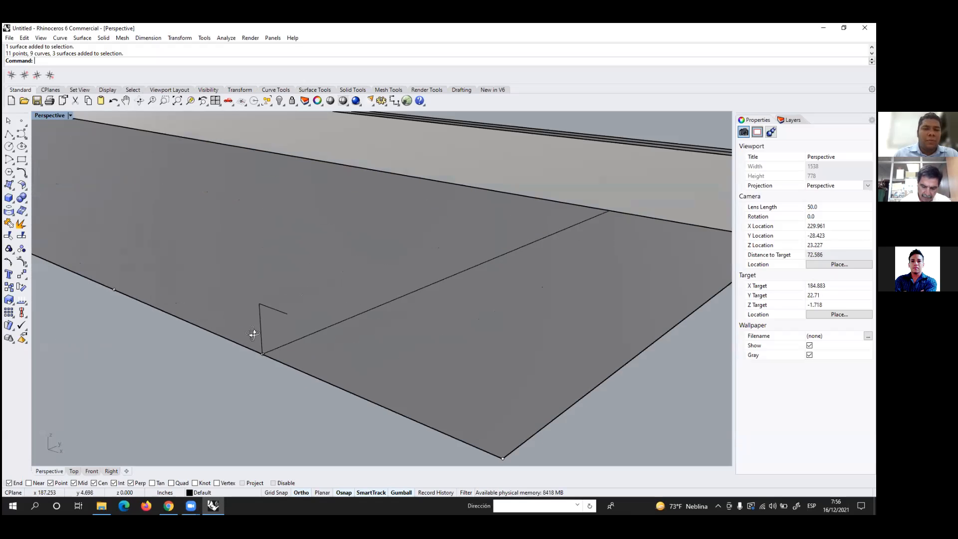
{"action": "scroll", "coordinate": [267, 327], "scroll_direction": "down", "scroll_amount": 2}
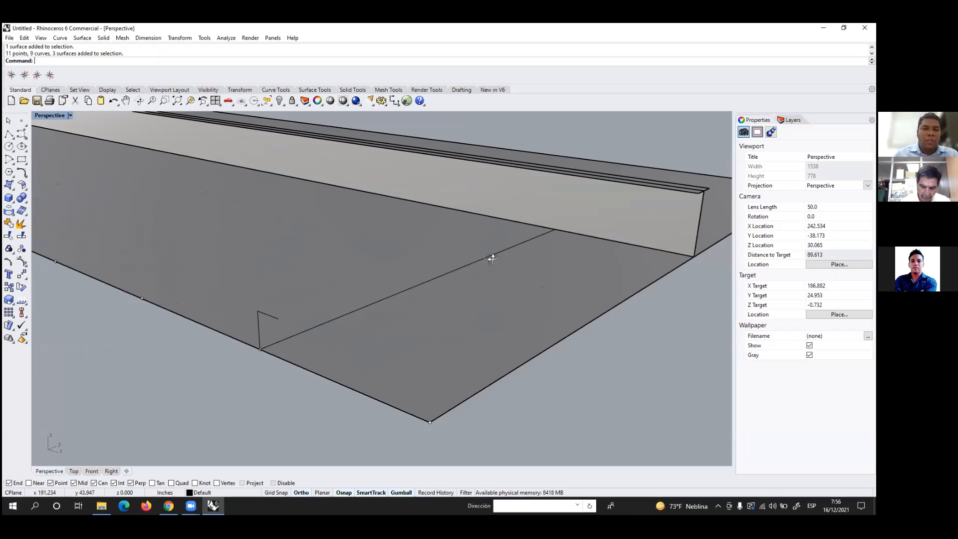
{"action": "scroll", "coordinate": [262, 356], "scroll_direction": "up", "scroll_amount": 3}
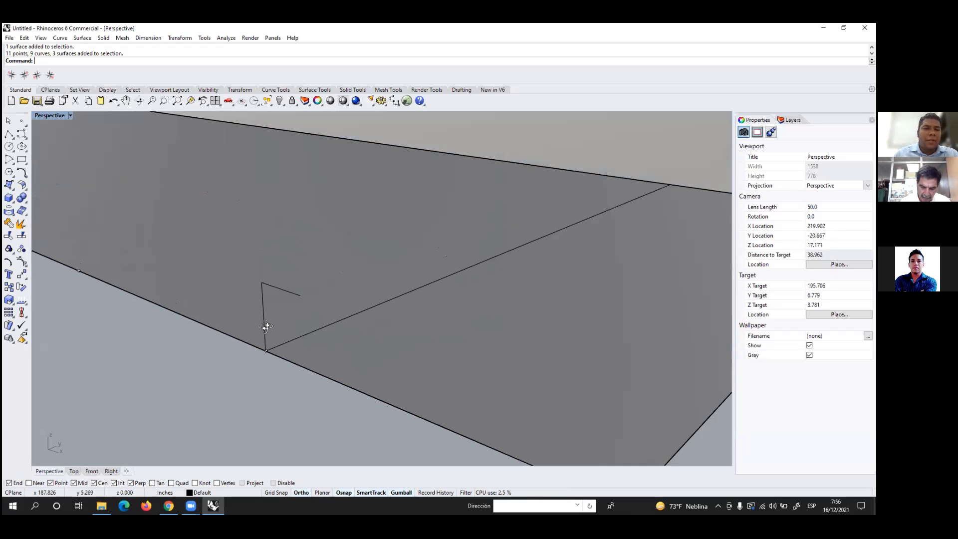
{"action": "left_click", "coordinate": [262, 326]}
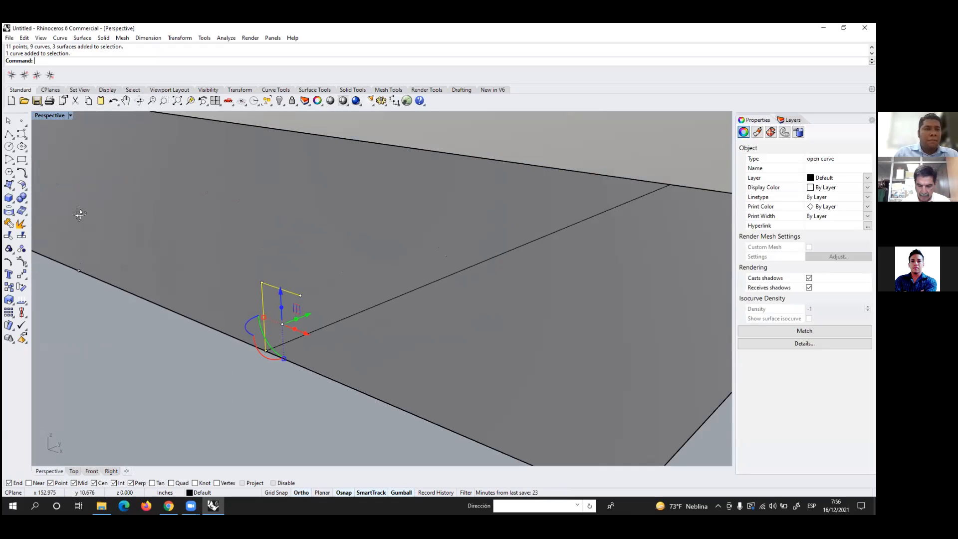
{"action": "left_click", "coordinate": [82, 38]}
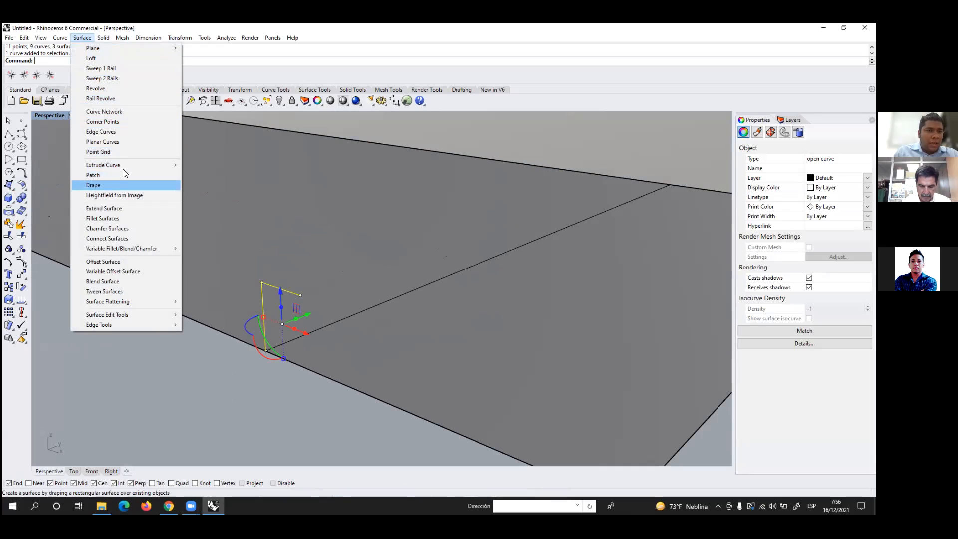
{"action": "mouse_move", "coordinate": [131, 165]}
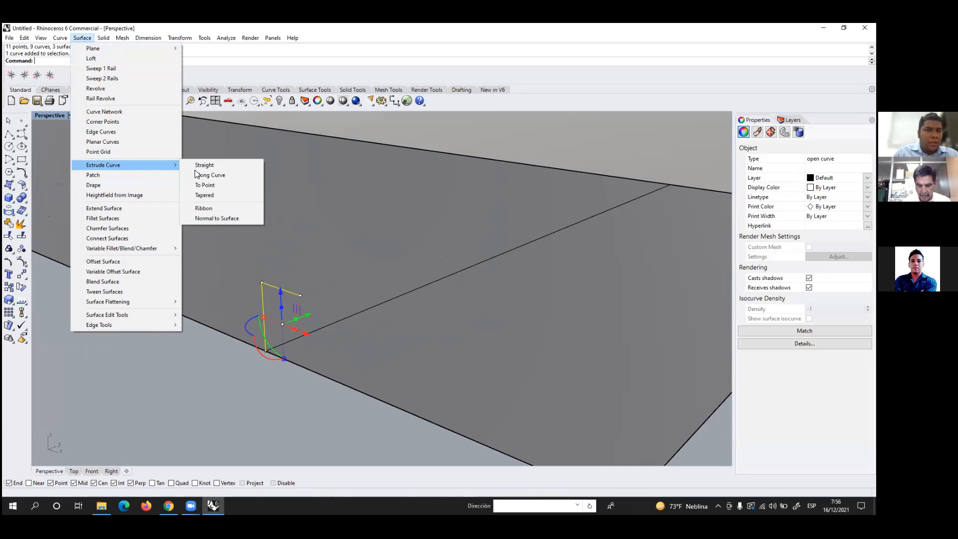
{"action": "left_click", "coordinate": [218, 176]}
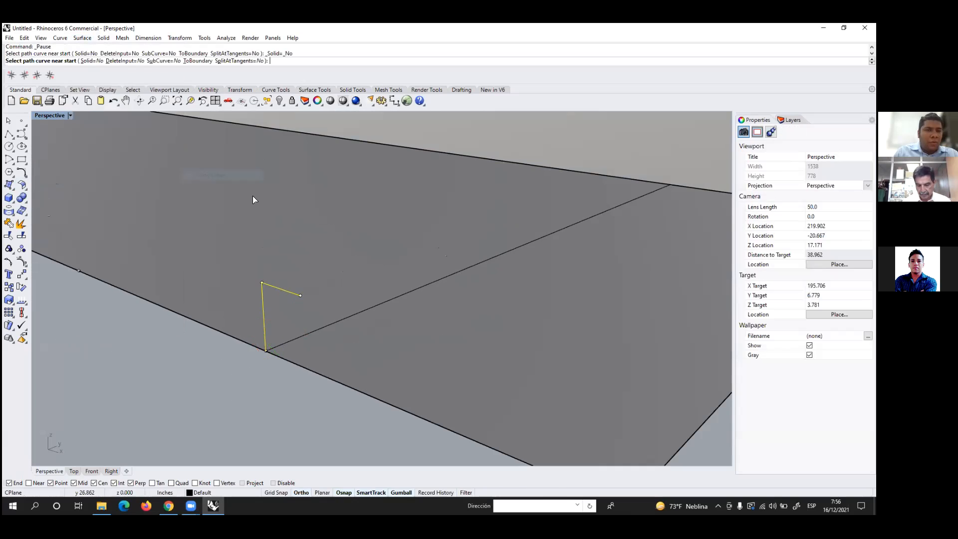
{"action": "left_click", "coordinate": [377, 304]}
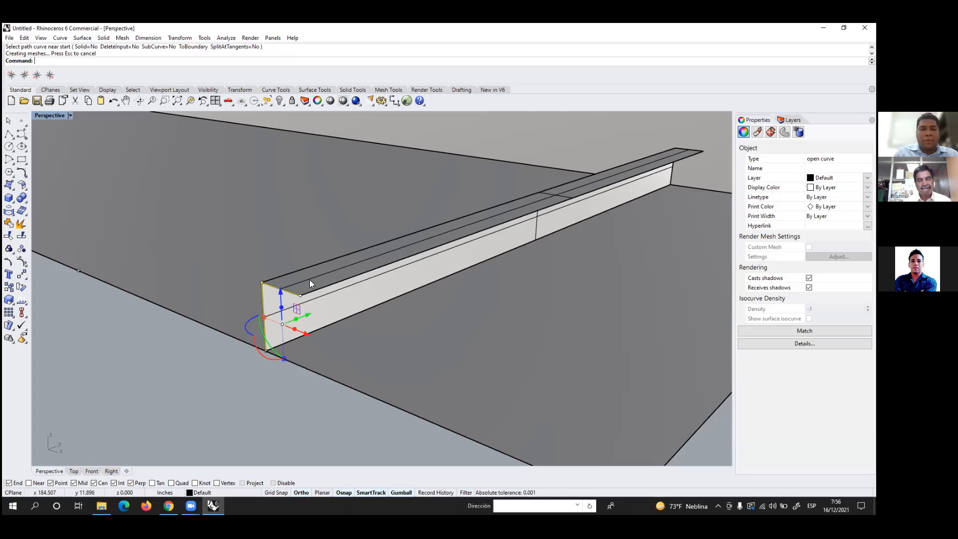
- Copy the extruded stiffener from its lower outer corner to the adjacent division point on the plate's long edge
{"action": "scroll", "coordinate": [310, 280], "scroll_direction": "down", "scroll_amount": 1}
{"action": "scroll", "coordinate": [284, 363], "scroll_direction": "down", "scroll_amount": 2}
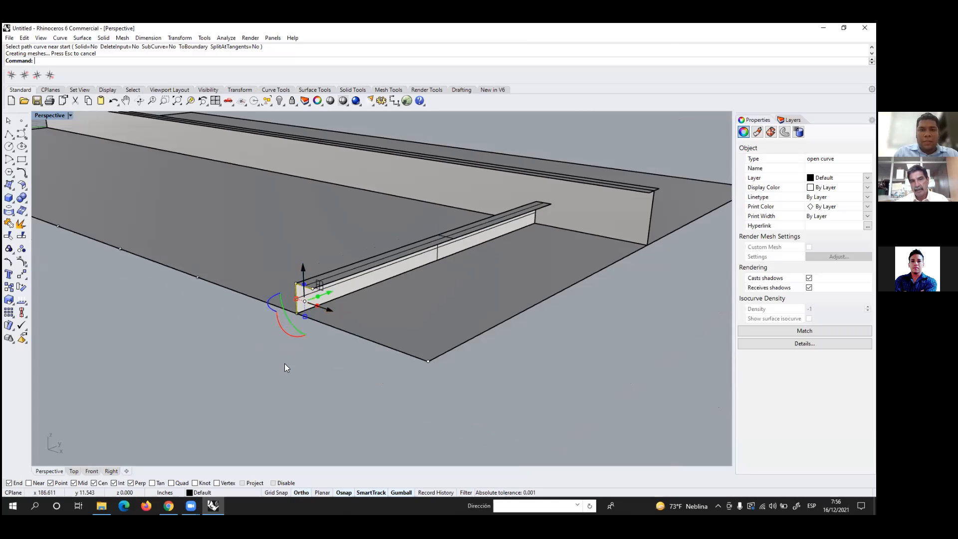
{"action": "left_click", "coordinate": [284, 362]}
{"action": "right_click_drag", "start_coordinate": [284, 362], "coordinate": [314, 333]}
{"action": "left_click", "coordinate": [299, 284]}
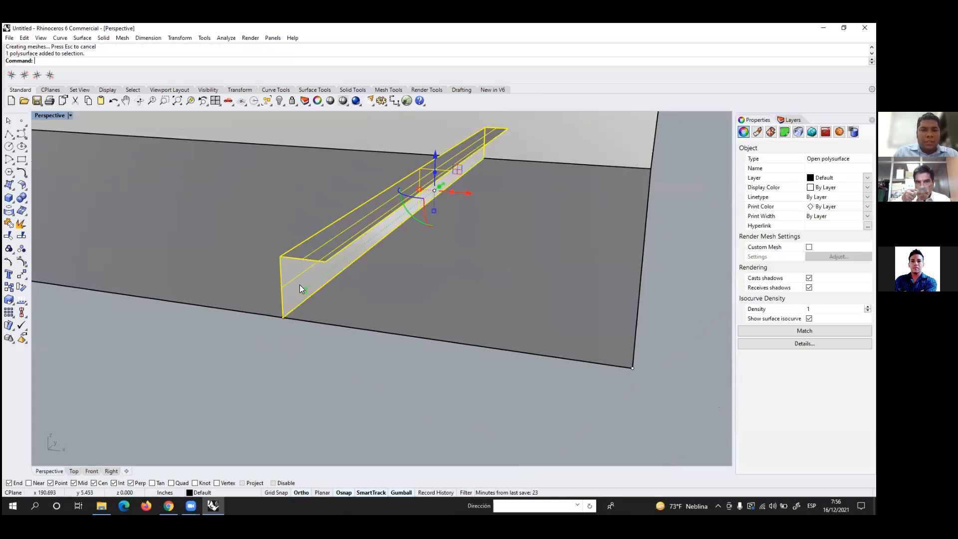
{"action": "right_click_drag", "start_coordinate": [299, 284], "coordinate": [339, 336]}
{"action": "type", "text": "Copy"}
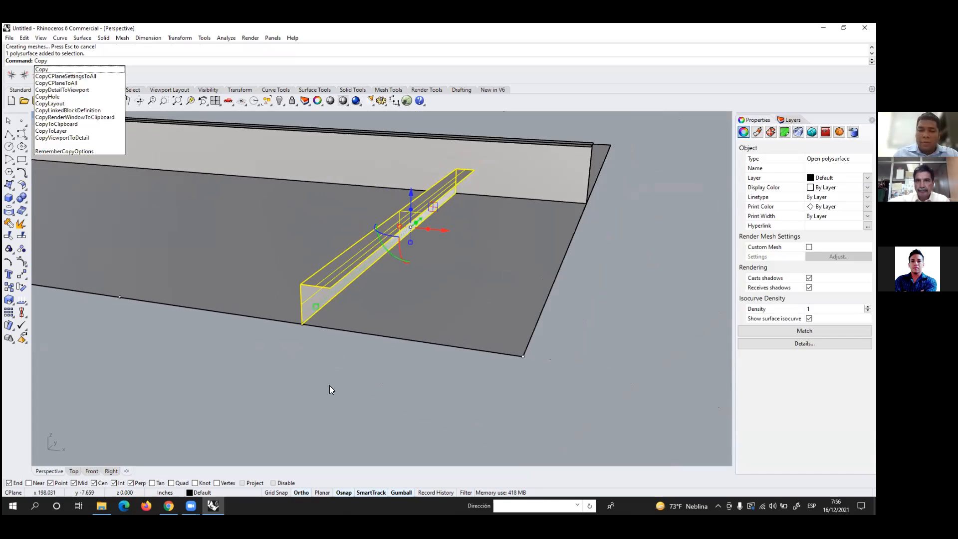
{"action": "key", "text": "Return"}
{"action": "scroll", "coordinate": [442, 362], "scroll_direction": "down", "scroll_amount": 2}
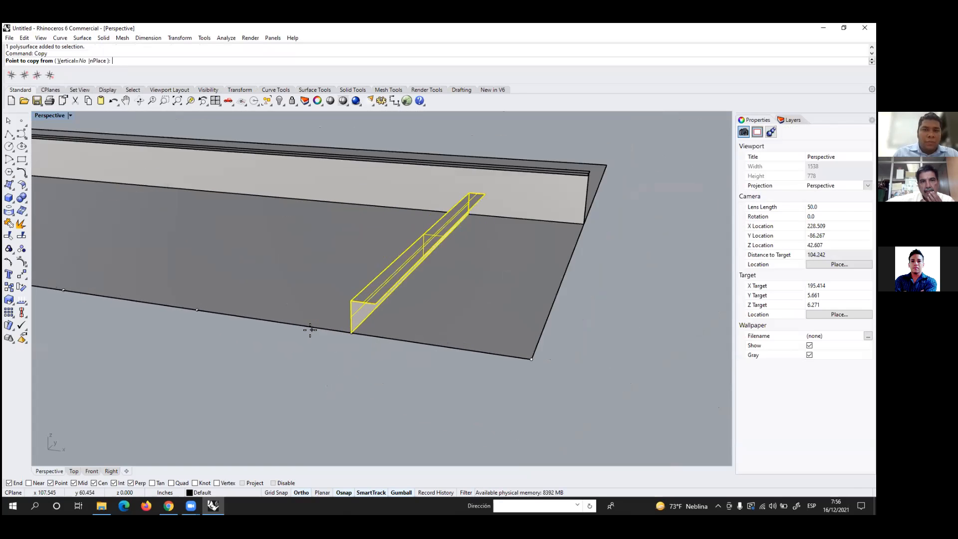
{"action": "scroll", "coordinate": [310, 331], "scroll_direction": "up", "scroll_amount": 2}
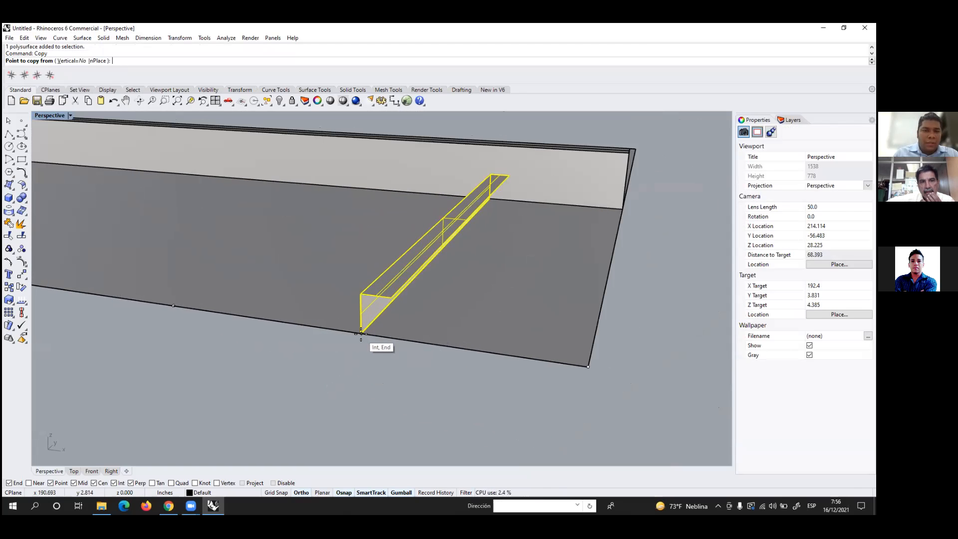
{"action": "left_click", "coordinate": [358, 333]}
{"action": "scroll", "coordinate": [314, 328], "scroll_direction": "down", "scroll_amount": 5}
{"action": "scroll", "coordinate": [314, 328], "scroll_direction": "up", "scroll_amount": 5}
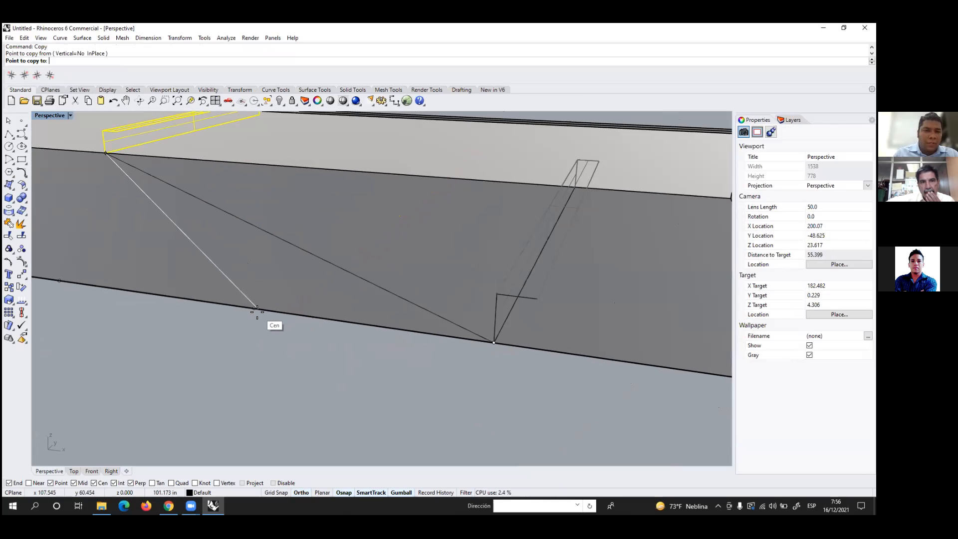
{"action": "scroll", "coordinate": [252, 309], "scroll_direction": "up", "scroll_amount": 5}
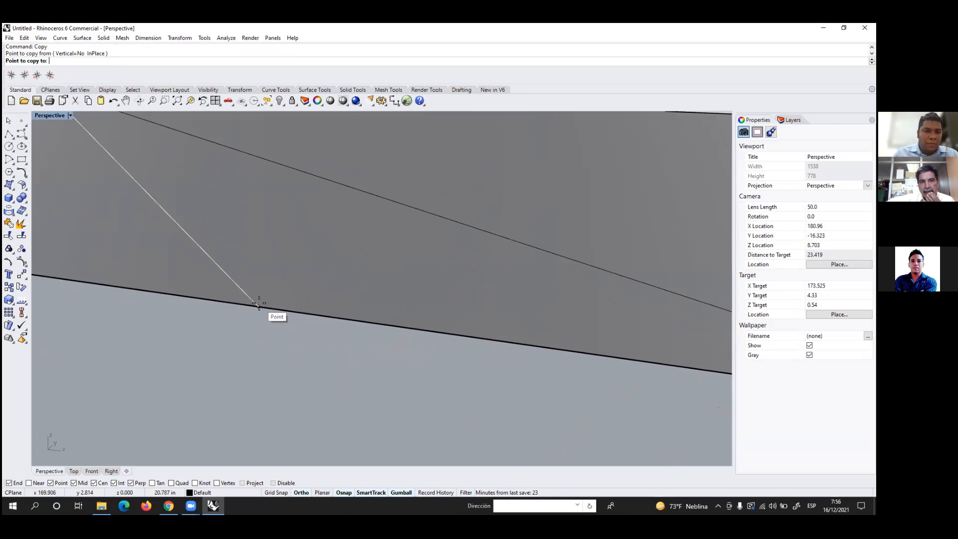
{"action": "left_click", "coordinate": [259, 303]}
{"action": "scroll", "coordinate": [466, 327], "scroll_direction": "down", "scroll_amount": 5}
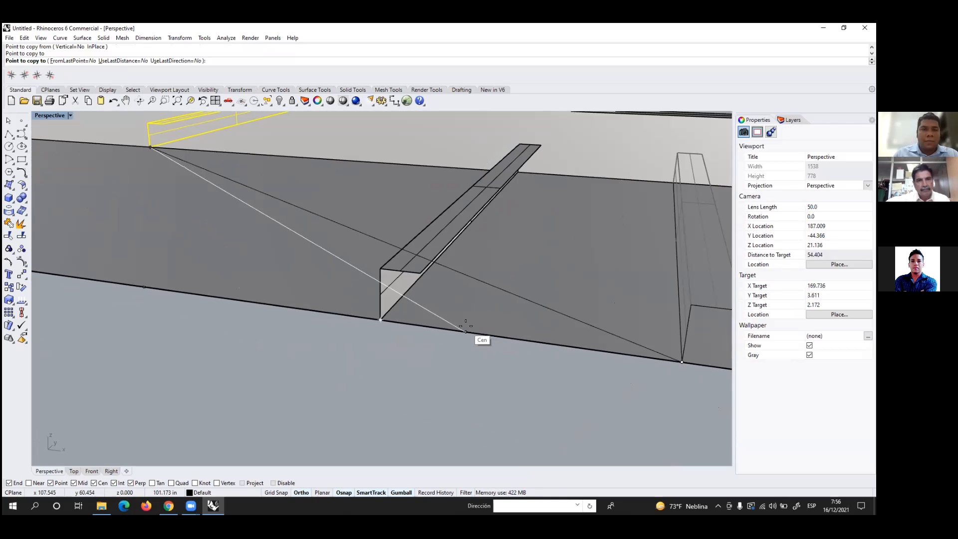
{"action": "key", "text": "Return"}
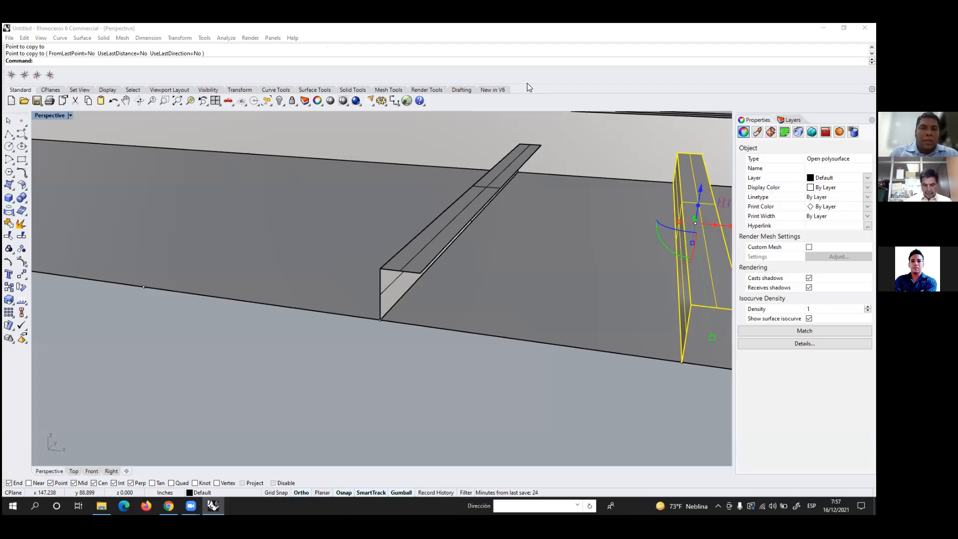
- Start copying the second stiffener from its lower outer corner and place a copy at the next free division point along the edge
{"action": "scroll", "coordinate": [381, 324], "scroll_direction": "down", "scroll_amount": 5}
{"action": "key", "text": "Escape"}
{"action": "scroll", "coordinate": [384, 349], "scroll_direction": "up", "scroll_amount": 6}
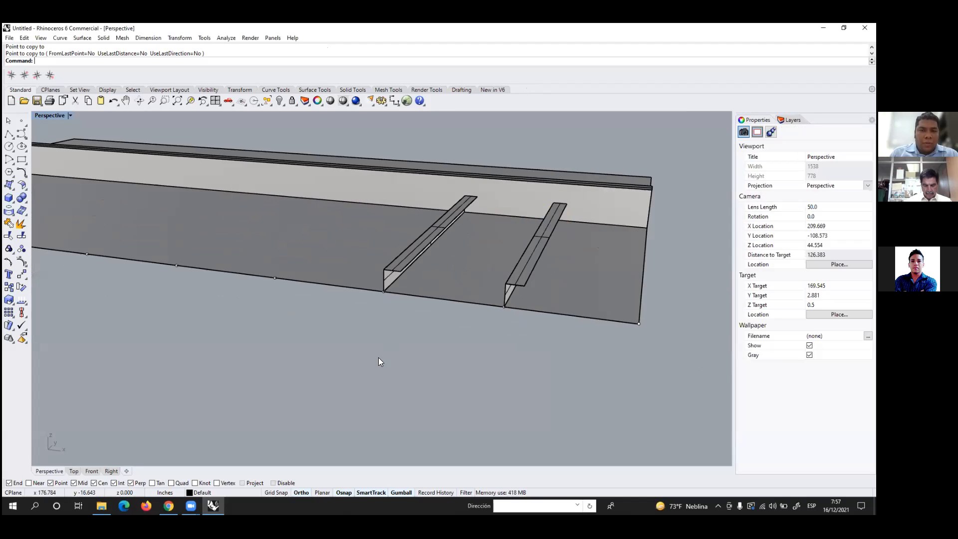
{"action": "left_click", "coordinate": [430, 234]}
{"action": "type", "text": "copy"}
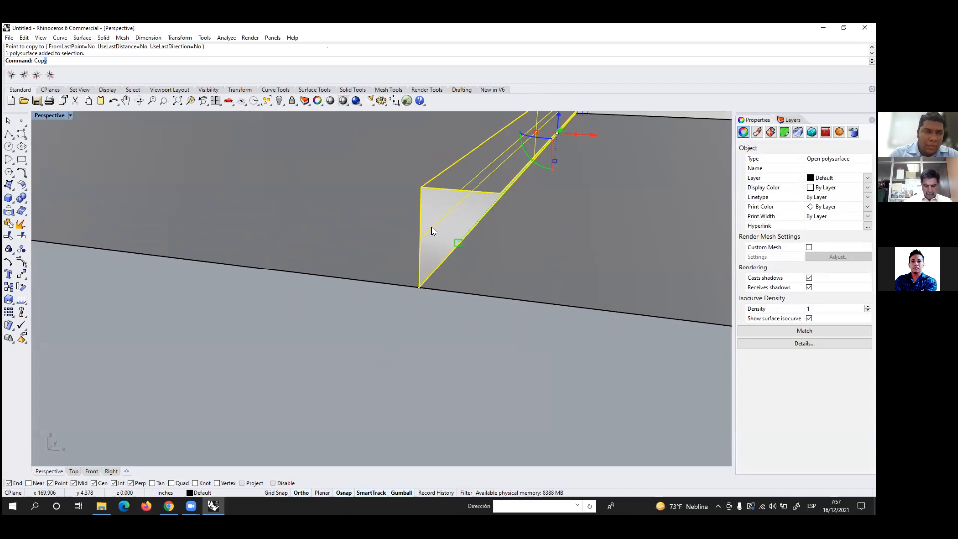
{"action": "key", "text": "Return"}
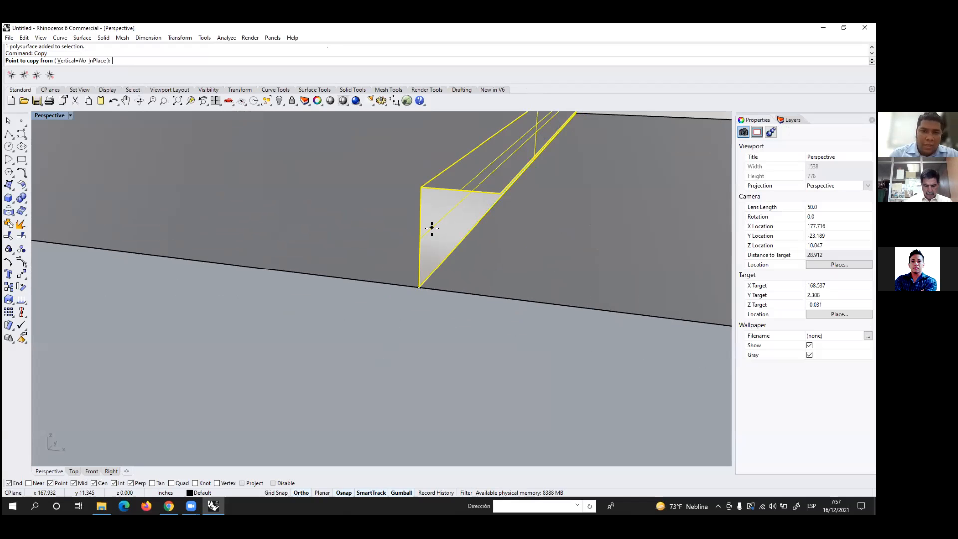
{"action": "left_click", "coordinate": [419, 287]}
{"action": "scroll", "coordinate": [445, 288], "scroll_direction": "down", "scroll_amount": 5}
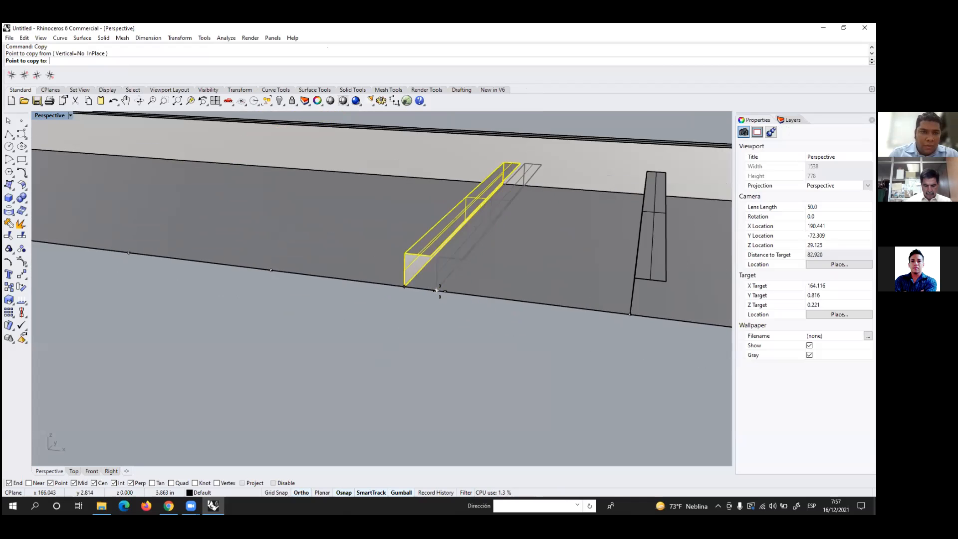
{"action": "scroll", "coordinate": [342, 314], "scroll_direction": "up", "scroll_amount": 5}
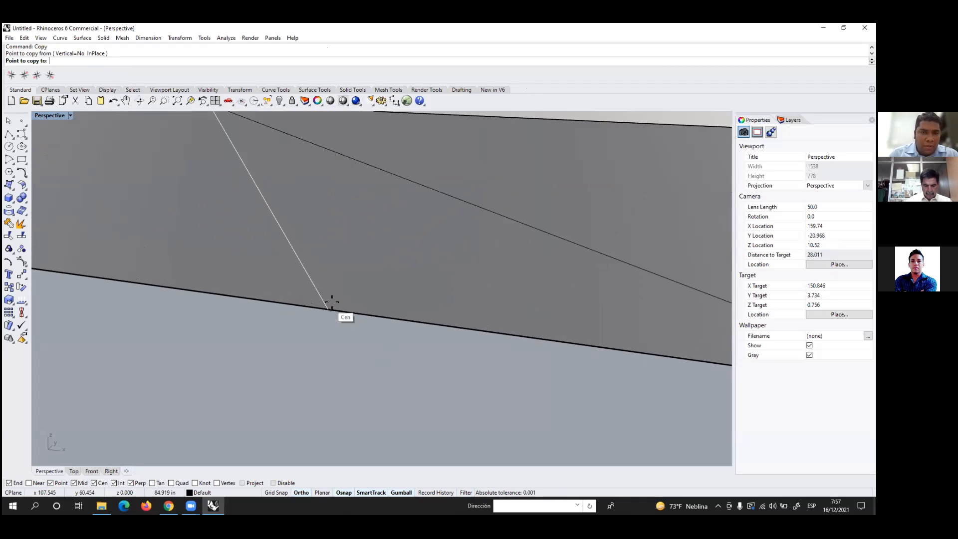
{"action": "left_click", "coordinate": [384, 294]}
- Place two more stiffener copies at the following two division points along the plate's long edge
{"action": "scroll", "coordinate": [239, 257], "scroll_direction": "down", "scroll_amount": 3}
{"action": "scroll", "coordinate": [215, 262], "scroll_direction": "up", "scroll_amount": 4}
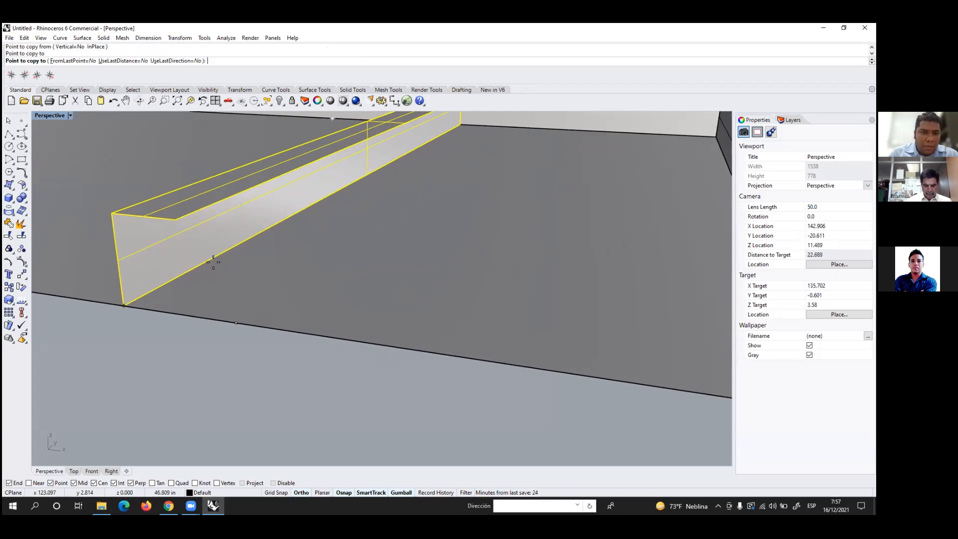
{"action": "left_click", "coordinate": [237, 322]}
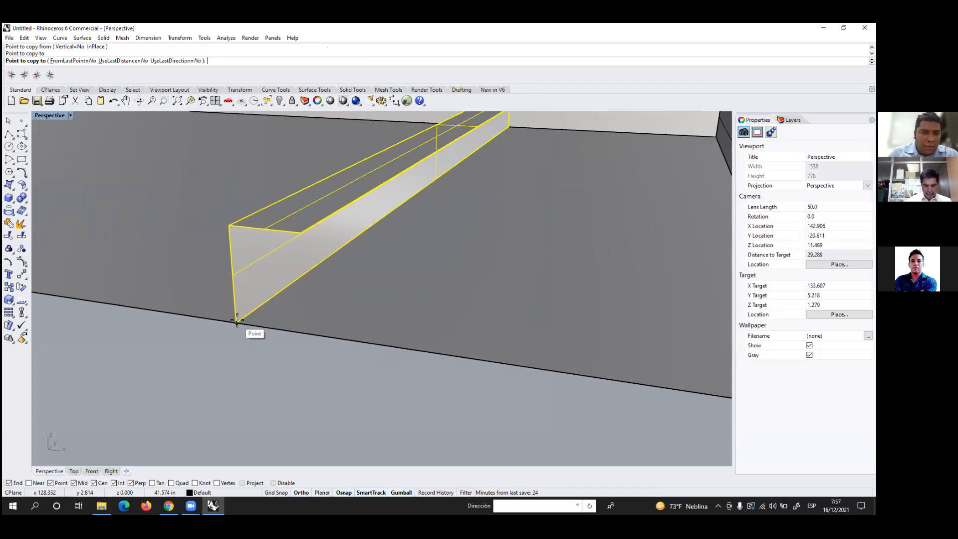
{"action": "scroll", "coordinate": [393, 320], "scroll_direction": "down", "scroll_amount": 5}
{"action": "scroll", "coordinate": [299, 289], "scroll_direction": "up", "scroll_amount": 10}
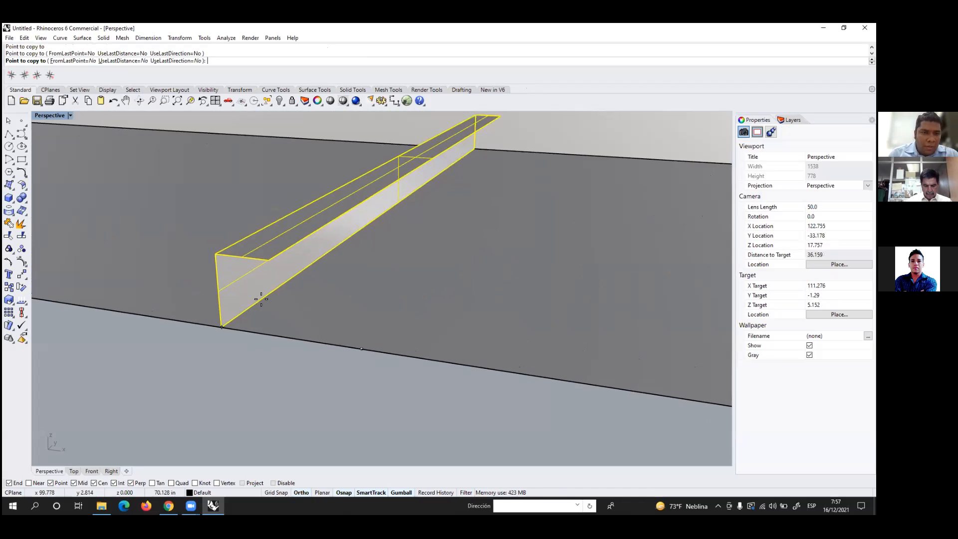
{"action": "scroll", "coordinate": [382, 277], "scroll_direction": "down", "scroll_amount": 6}
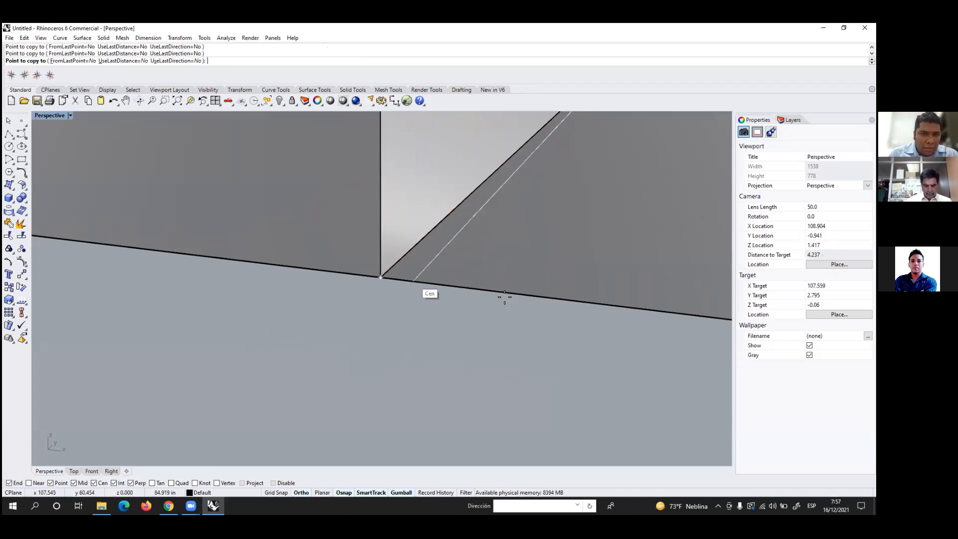
- Place stiffener copies at the next two free division points beyond the middle of the plate's long edge
{"action": "scroll", "coordinate": [167, 253], "scroll_direction": "up", "scroll_amount": 8}
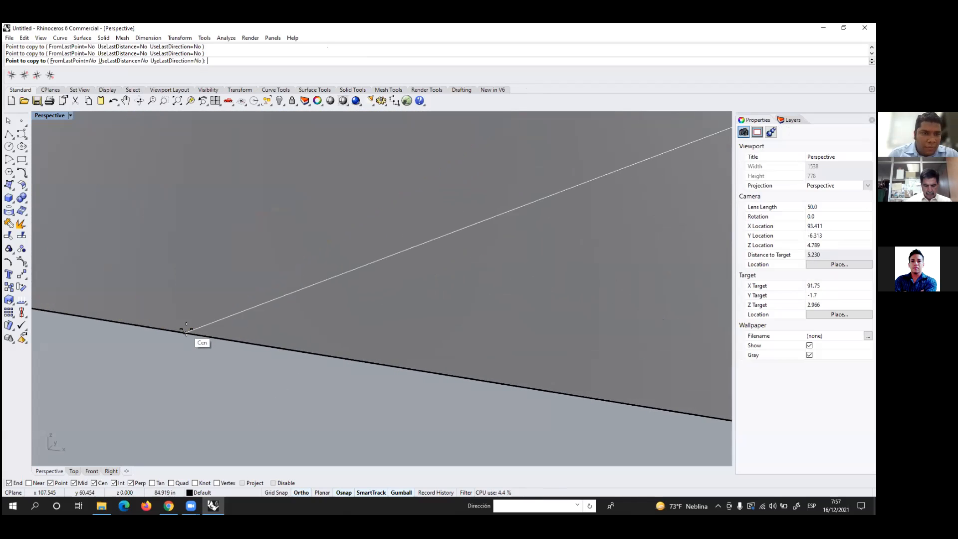
{"action": "scroll", "coordinate": [187, 332], "scroll_direction": "down", "scroll_amount": 2}
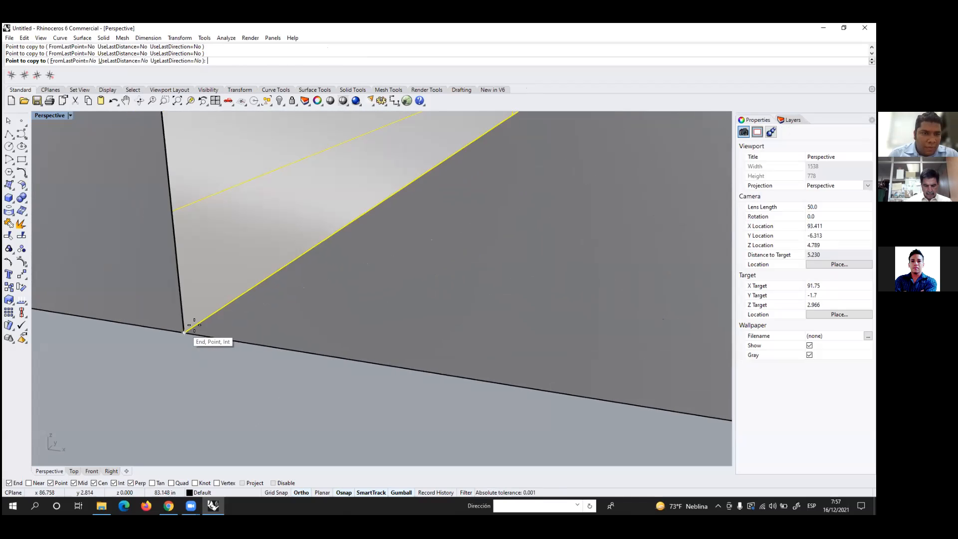
{"action": "scroll", "coordinate": [270, 268], "scroll_direction": "down", "scroll_amount": 8}
{"action": "scroll", "coordinate": [392, 392], "scroll_direction": "up", "scroll_amount": 4}
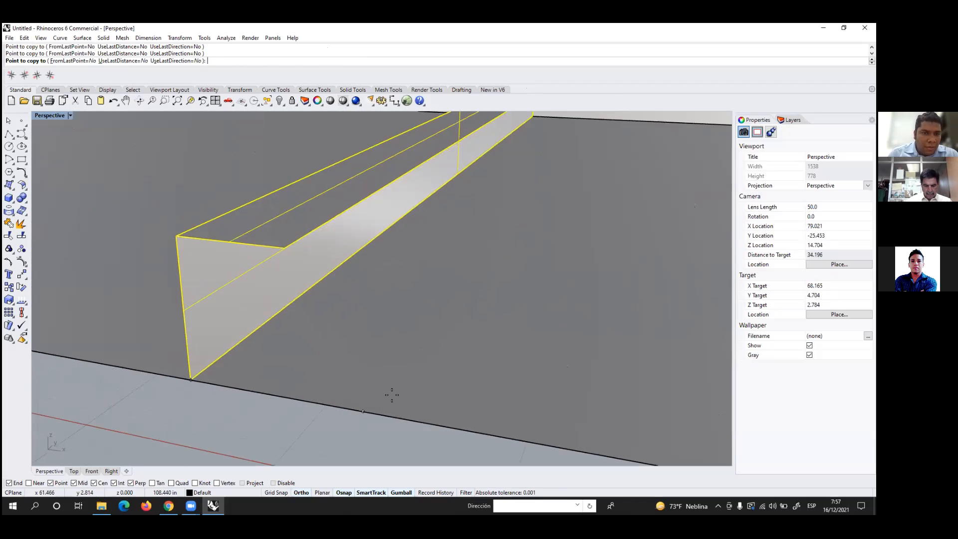
{"action": "scroll", "coordinate": [360, 413], "scroll_direction": "up", "scroll_amount": 4}
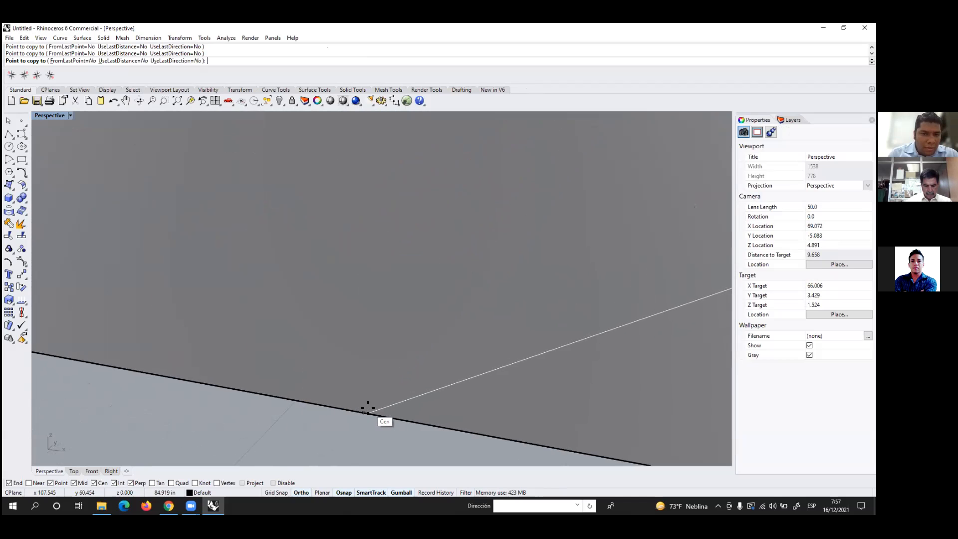
{"action": "scroll", "coordinate": [364, 410], "scroll_direction": "up", "scroll_amount": 4}
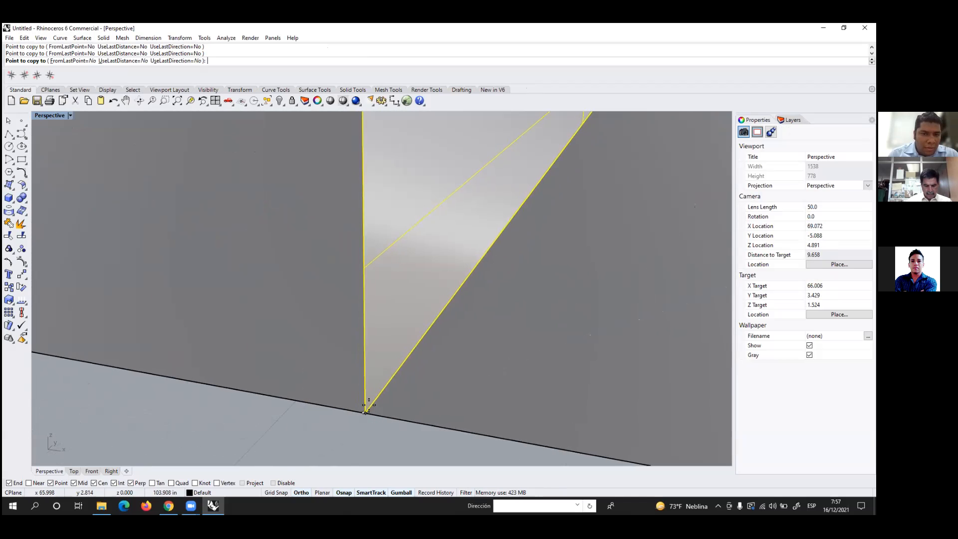
{"action": "scroll", "coordinate": [363, 409], "scroll_direction": "down", "scroll_amount": 4}
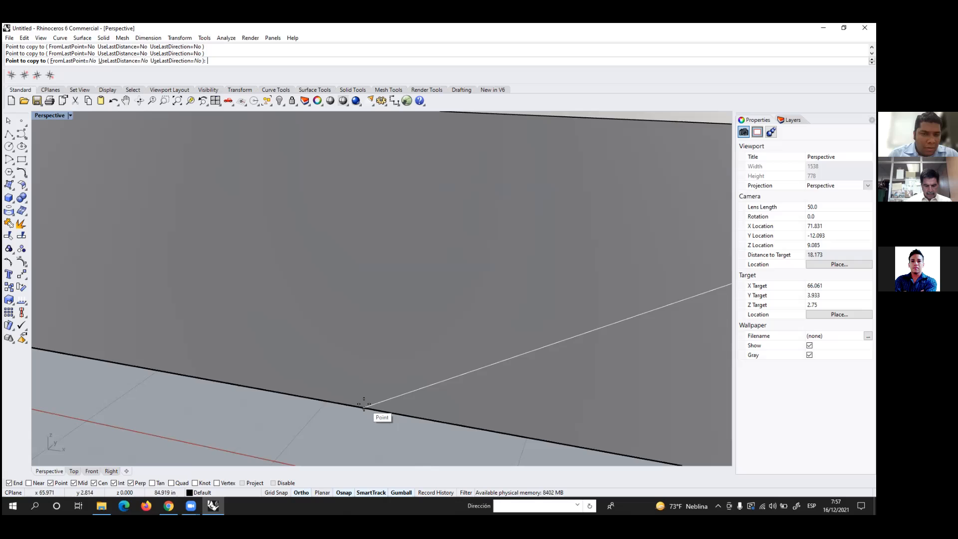
{"action": "scroll", "coordinate": [364, 404], "scroll_direction": "up", "scroll_amount": 4}
- Place another stiffener copy at the second-to-last free division point, toward the plate's origin corner
{"action": "scroll", "coordinate": [359, 399], "scroll_direction": "down", "scroll_amount": 6}
{"action": "scroll", "coordinate": [299, 396], "scroll_direction": "up", "scroll_amount": 3}
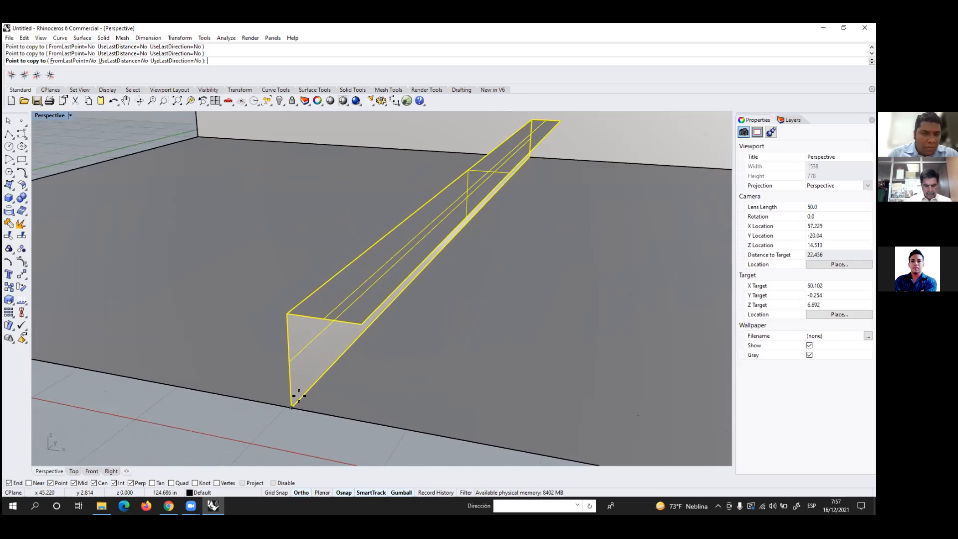
{"action": "left_click", "coordinate": [295, 405]}
{"action": "scroll", "coordinate": [255, 357], "scroll_direction": "down", "scroll_amount": 3}
{"action": "scroll", "coordinate": [254, 356], "scroll_direction": "down", "scroll_amount": 4}
{"action": "scroll", "coordinate": [242, 388], "scroll_direction": "up", "scroll_amount": 4}
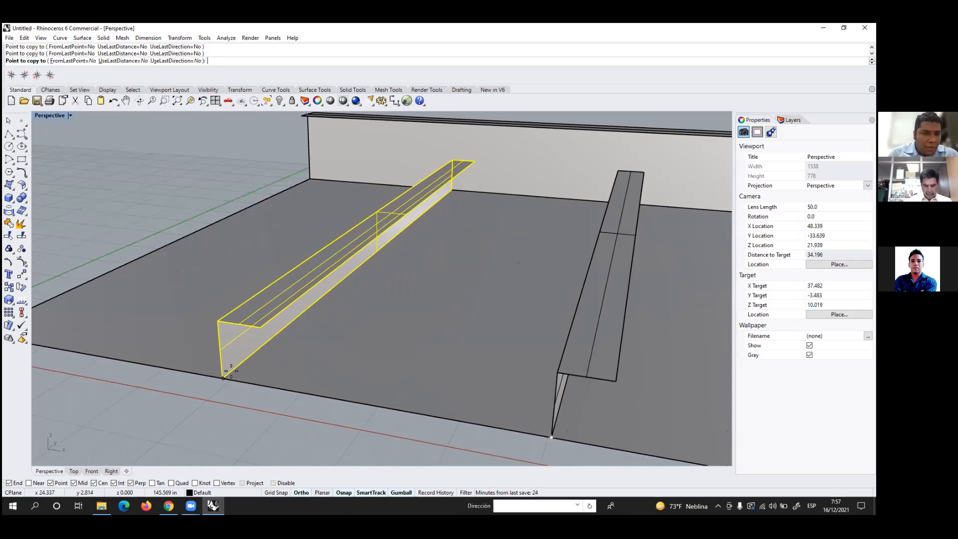
- Place the final stiffener copy at the division point nearest the plate's origin corner and finish copying
{"action": "scroll", "coordinate": [229, 370], "scroll_direction": "down", "scroll_amount": 3}
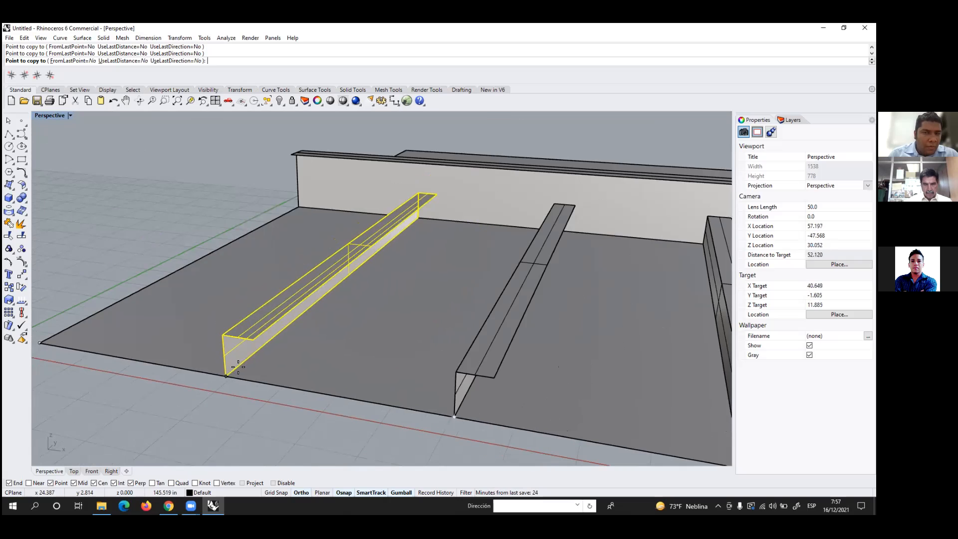
{"action": "scroll", "coordinate": [233, 366], "scroll_direction": "up", "scroll_amount": 4}
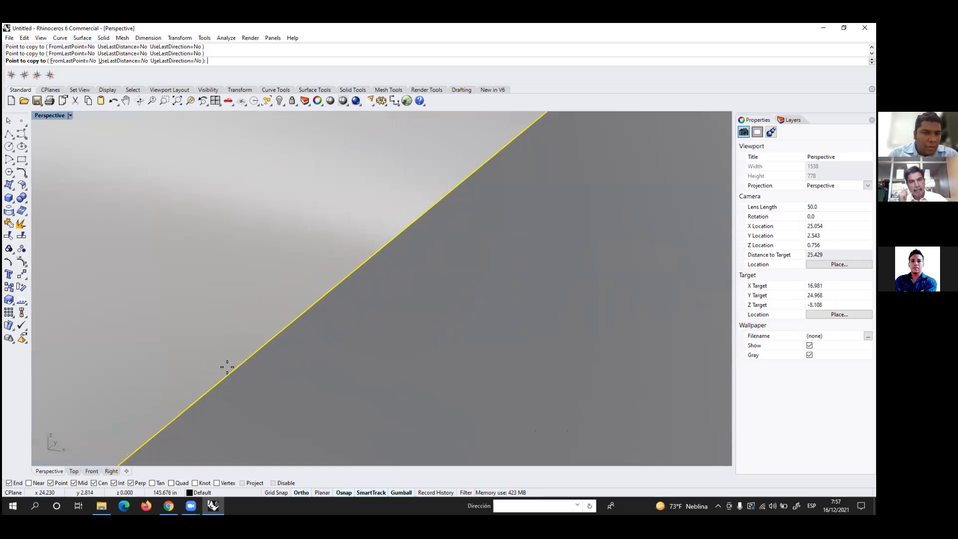
{"action": "scroll", "coordinate": [227, 368], "scroll_direction": "down", "scroll_amount": 4}
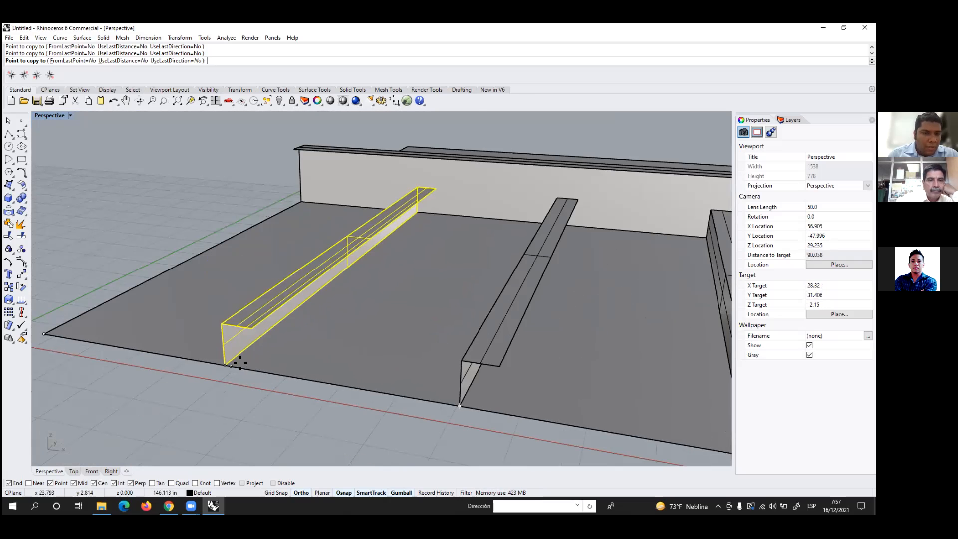
{"action": "scroll", "coordinate": [235, 365], "scroll_direction": "up", "scroll_amount": 3}
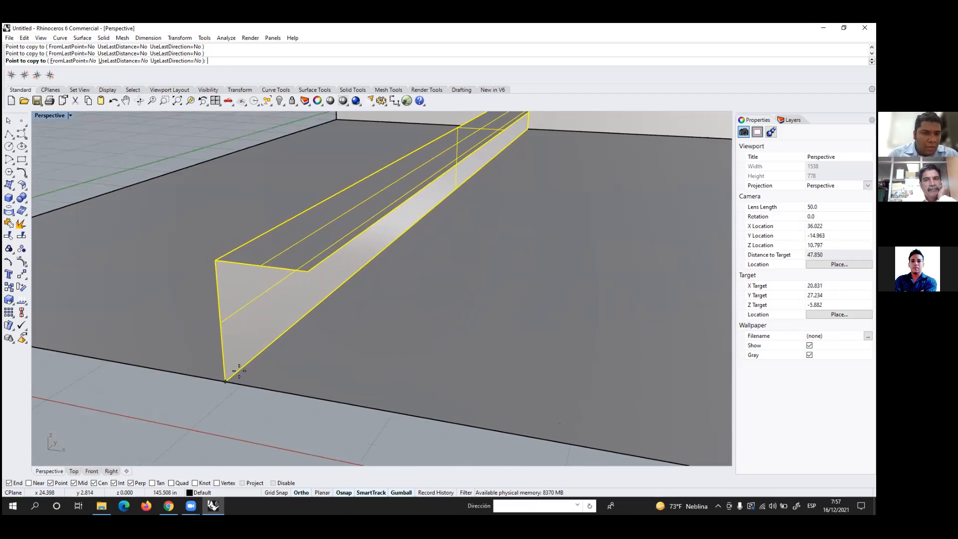
{"action": "scroll", "coordinate": [191, 409], "scroll_direction": "up", "scroll_amount": 1}
{"action": "scroll", "coordinate": [192, 410], "scroll_direction": "up", "scroll_amount": 1}
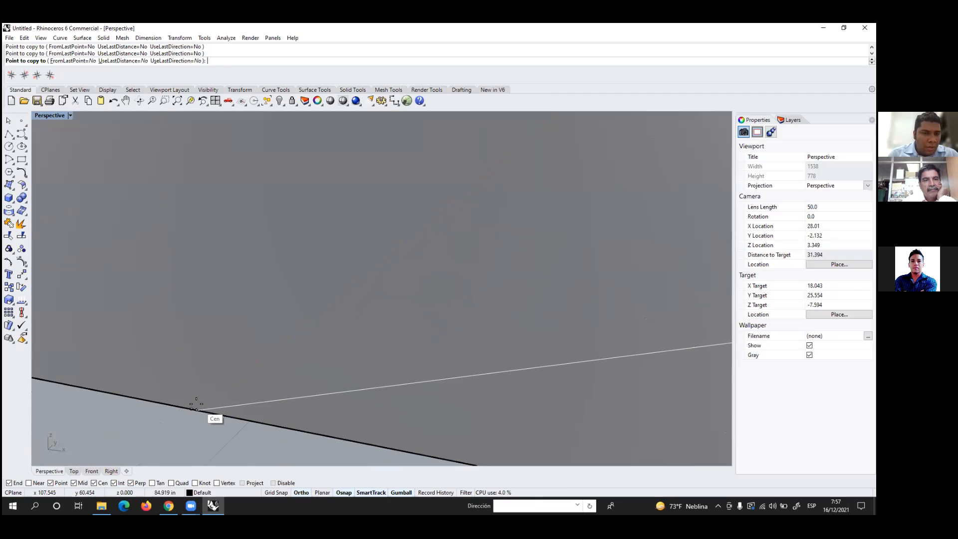
{"action": "left_click", "coordinate": [192, 410]}
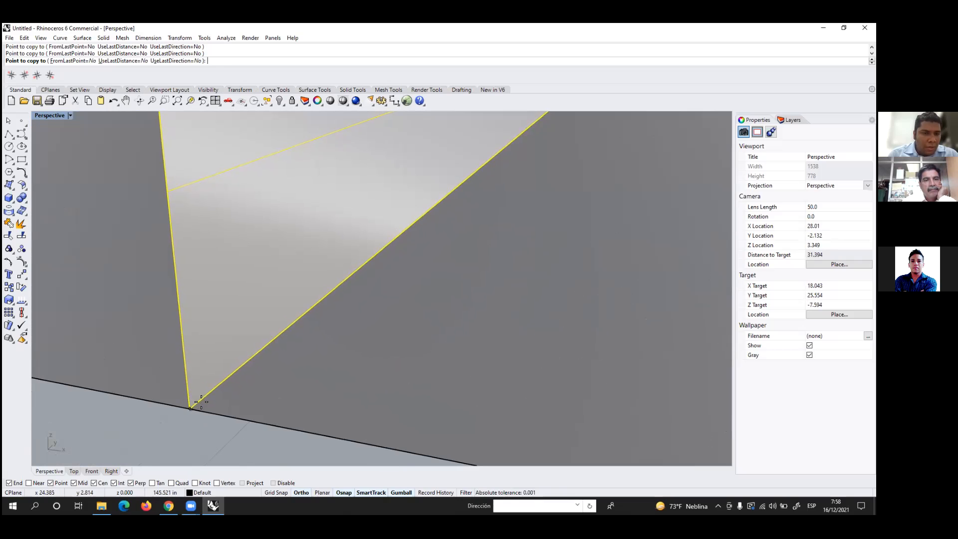
{"action": "scroll", "coordinate": [203, 401], "scroll_direction": "down", "scroll_amount": 3}
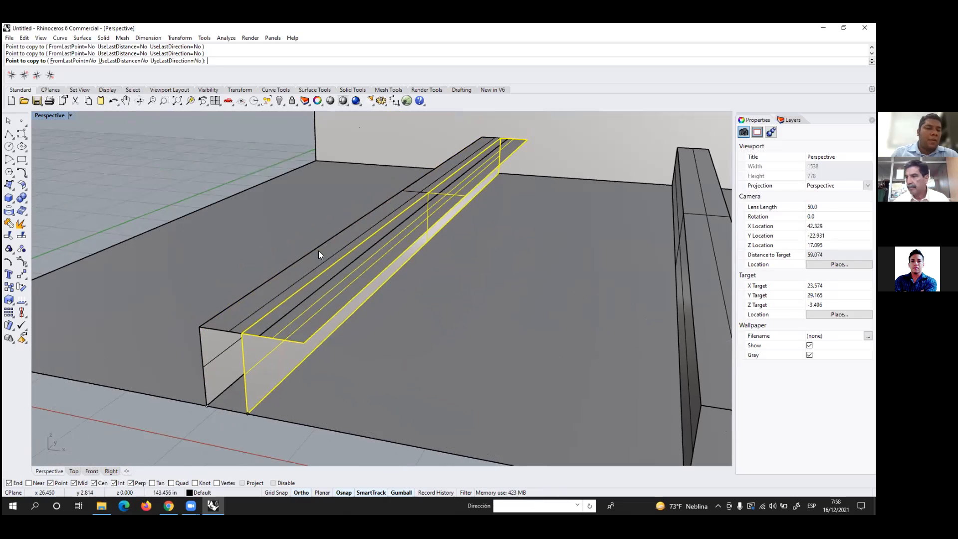
{"action": "key", "text": "Escape"}
- Examine the row of copied stiffeners along the whole length of the plate
{"action": "scroll", "coordinate": [262, 239], "scroll_direction": "down", "scroll_amount": 10}
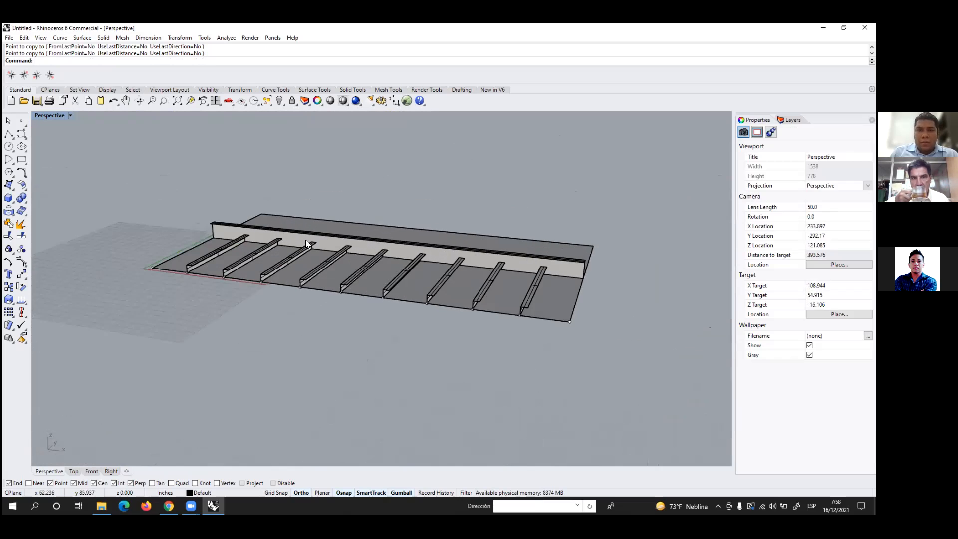
{"action": "scroll", "coordinate": [305, 239], "scroll_direction": "up", "scroll_amount": 3}
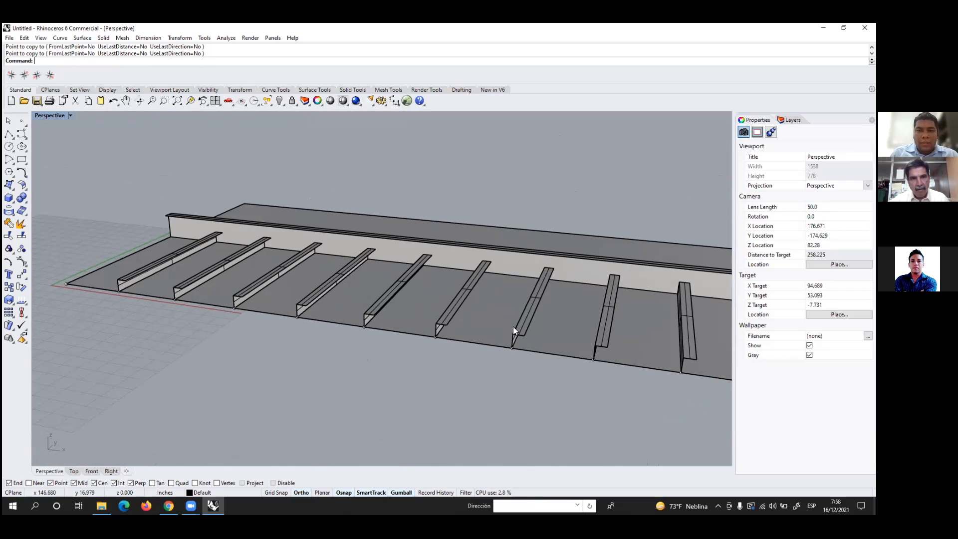
{"action": "scroll", "coordinate": [339, 314], "scroll_direction": "down", "scroll_amount": 3}
{"action": "scroll", "coordinate": [530, 265], "scroll_direction": "up", "scroll_amount": 1}
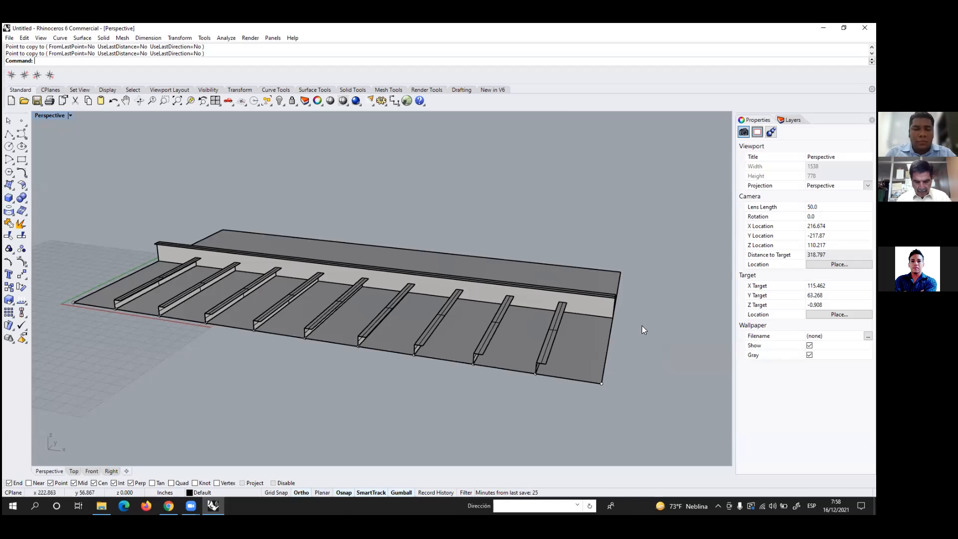
{"action": "right_click_drag", "start_coordinate": [642, 326], "coordinate": [631, 336]}
{"action": "scroll", "coordinate": [478, 261], "scroll_direction": "down", "scroll_amount": 8}
{"action": "scroll", "coordinate": [494, 296], "scroll_direction": "up", "scroll_amount": 8}
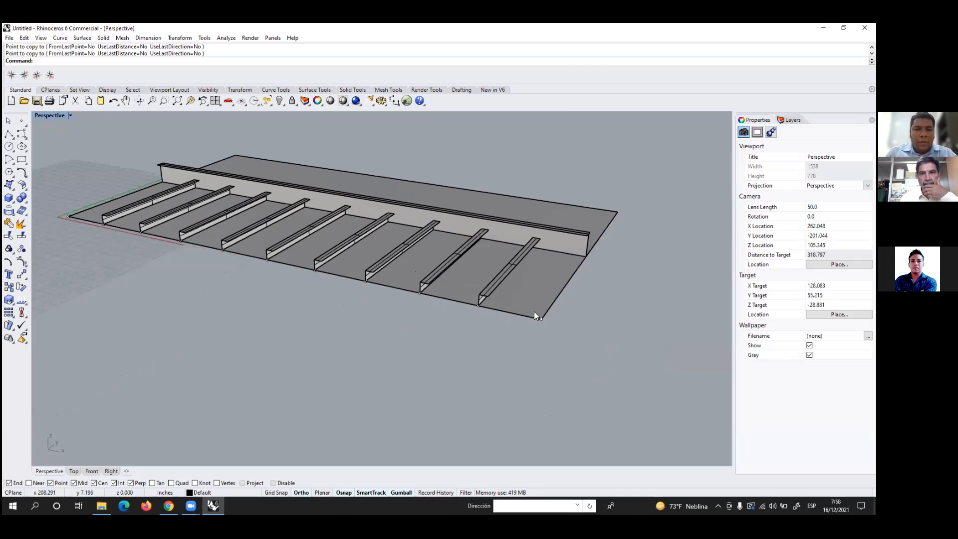
{"action": "scroll", "coordinate": [534, 312], "scroll_direction": "down", "scroll_amount": 2}
- Mirror all nine stiffeners to the other half of the plate, keeping the originals, with the mirror plane along the central girder's base line
{"action": "scroll", "coordinate": [481, 272], "scroll_direction": "up", "scroll_amount": 4}
{"action": "left_click", "coordinate": [534, 290]}
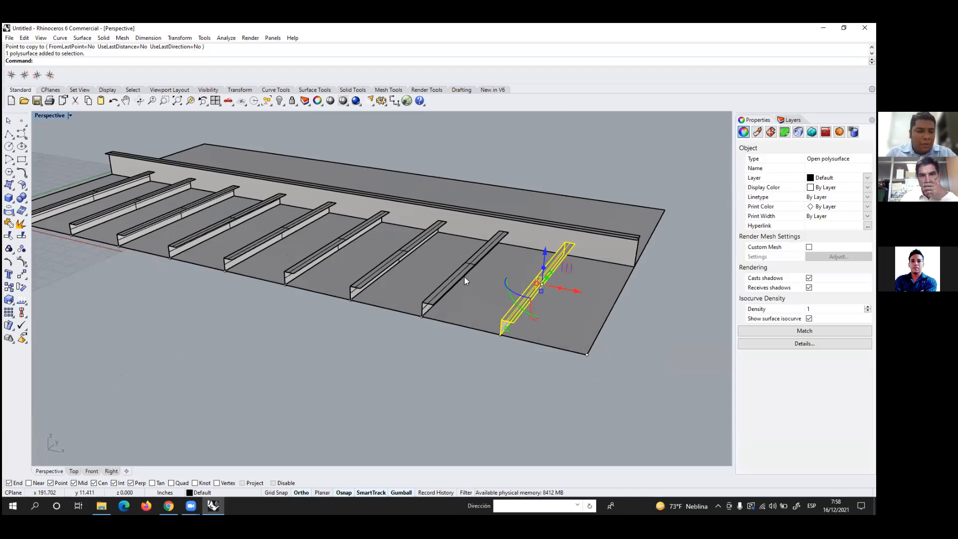
{"action": "left_click", "coordinate": [464, 279], "text": "shift"}
{"action": "left_click", "coordinate": [372, 277], "text": "shift"}
{"action": "left_click", "coordinate": [301, 266], "text": "shift"}
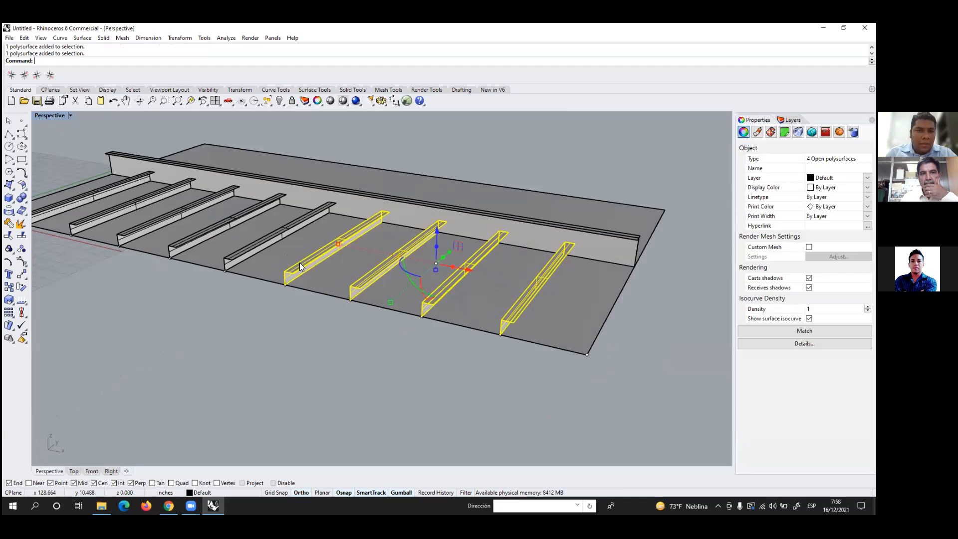
{"action": "left_click", "coordinate": [253, 245], "text": "shift"}
{"action": "left_click", "coordinate": [199, 232], "text": "shift"}
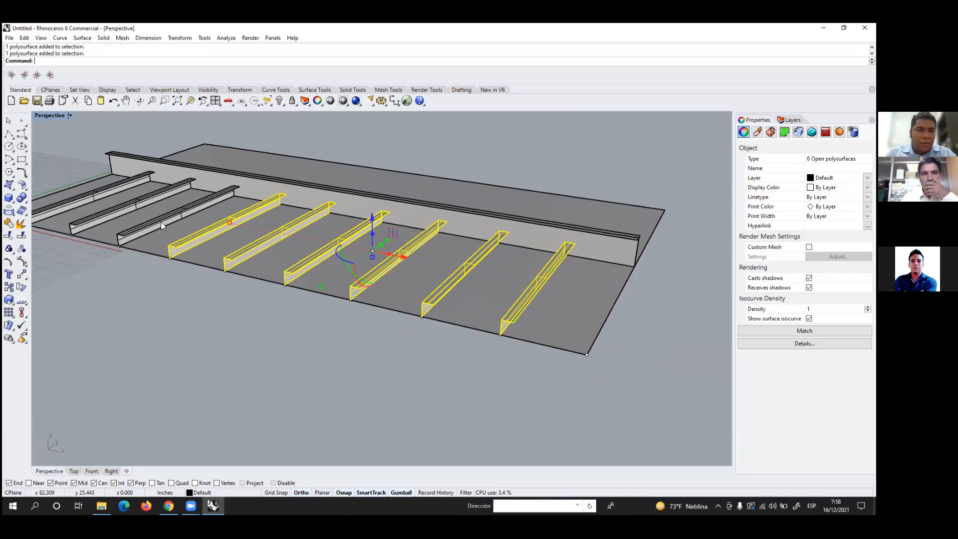
{"action": "left_click", "coordinate": [153, 219], "text": "shift"}
{"action": "left_click", "coordinate": [131, 204], "text": "shift"}
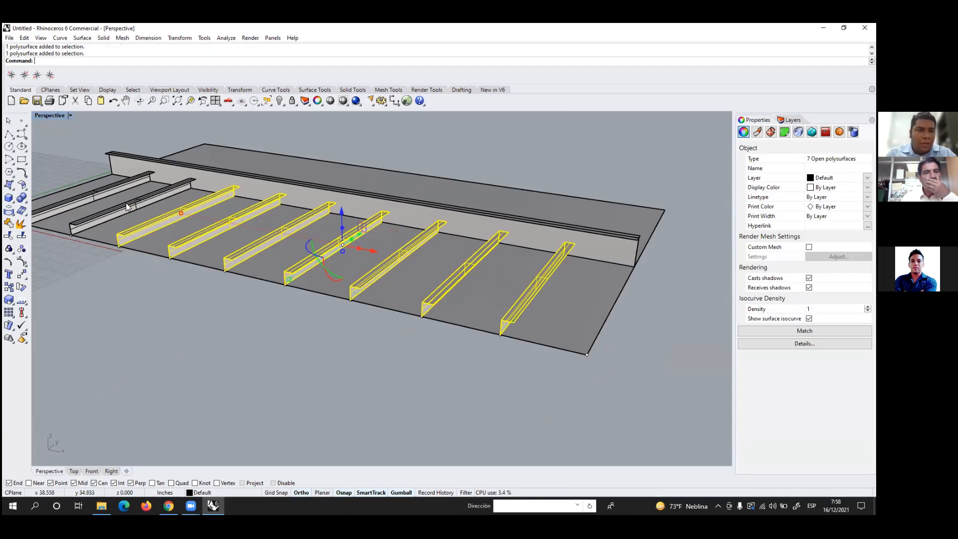
{"action": "left_click", "coordinate": [102, 194], "text": "shift"}
{"action": "scroll", "coordinate": [154, 232], "scroll_direction": "down", "scroll_amount": 5}
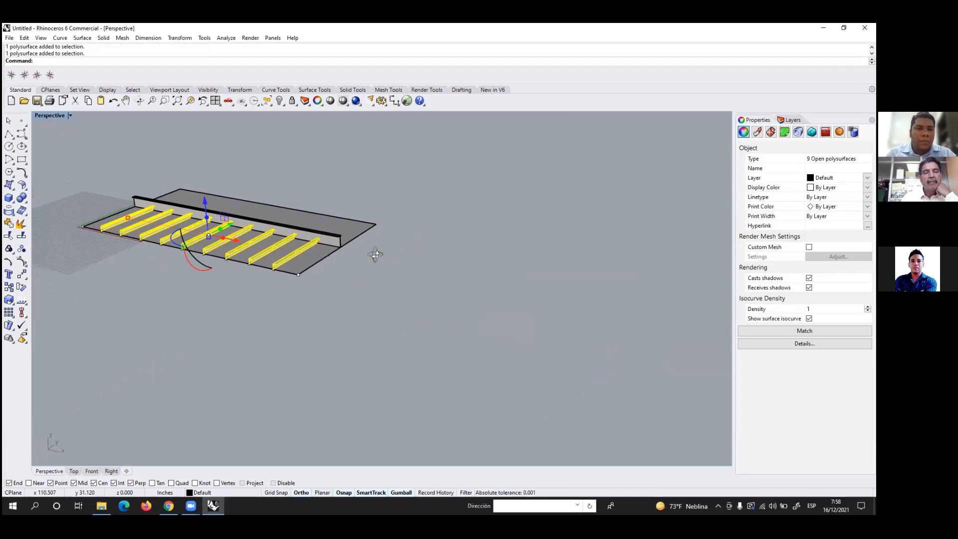
{"action": "scroll", "coordinate": [345, 259], "scroll_direction": "up", "scroll_amount": 3}
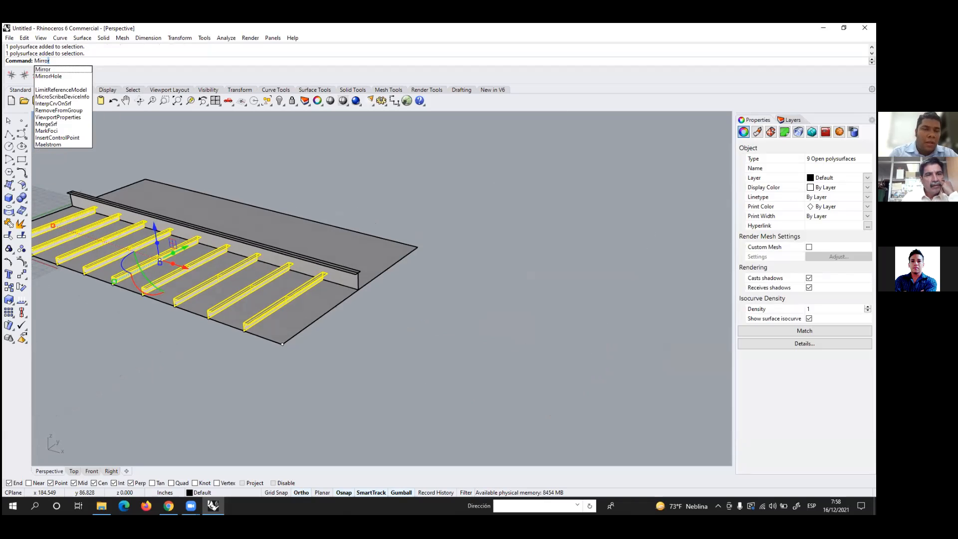
{"action": "key", "text": "Return"}
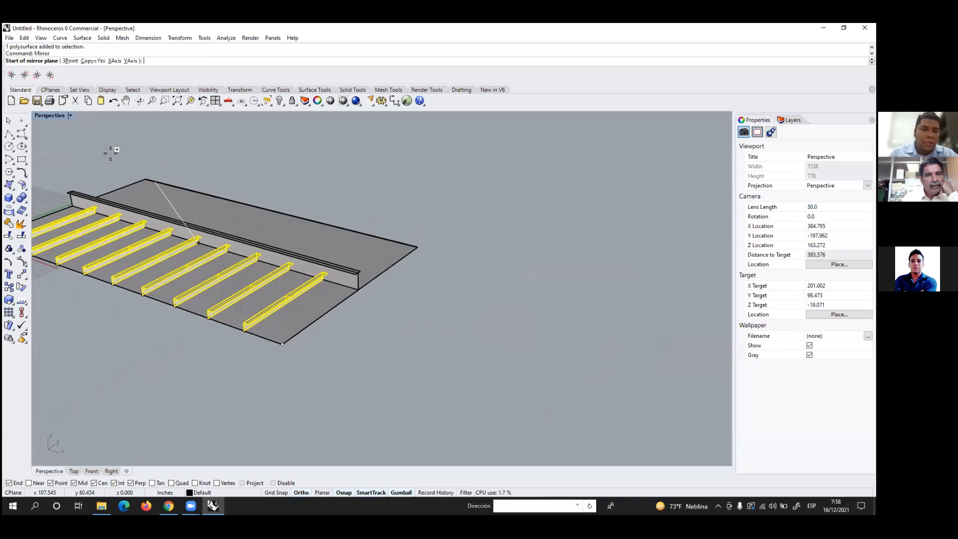
{"action": "scroll", "coordinate": [353, 274], "scroll_direction": "up", "scroll_amount": 6}
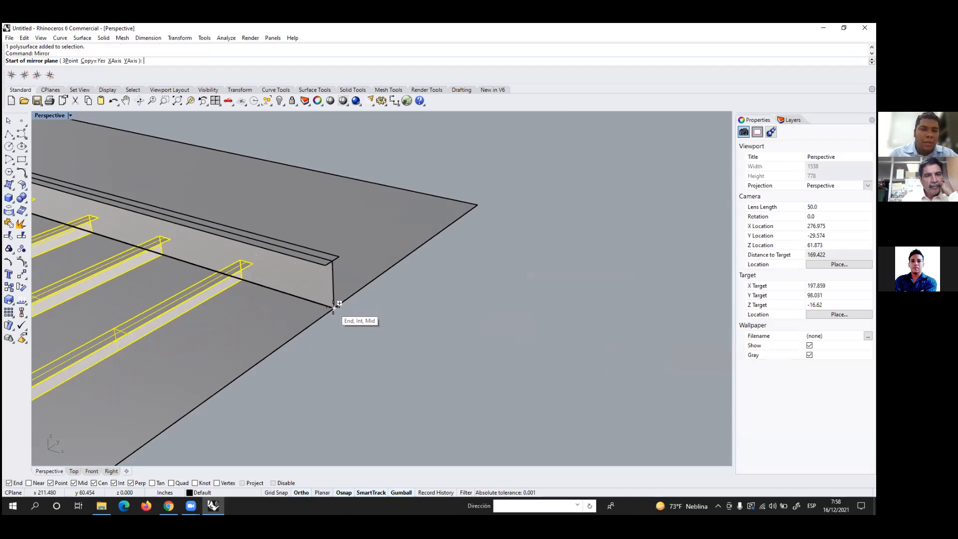
{"action": "scroll", "coordinate": [339, 304], "scroll_direction": "down", "scroll_amount": 2}
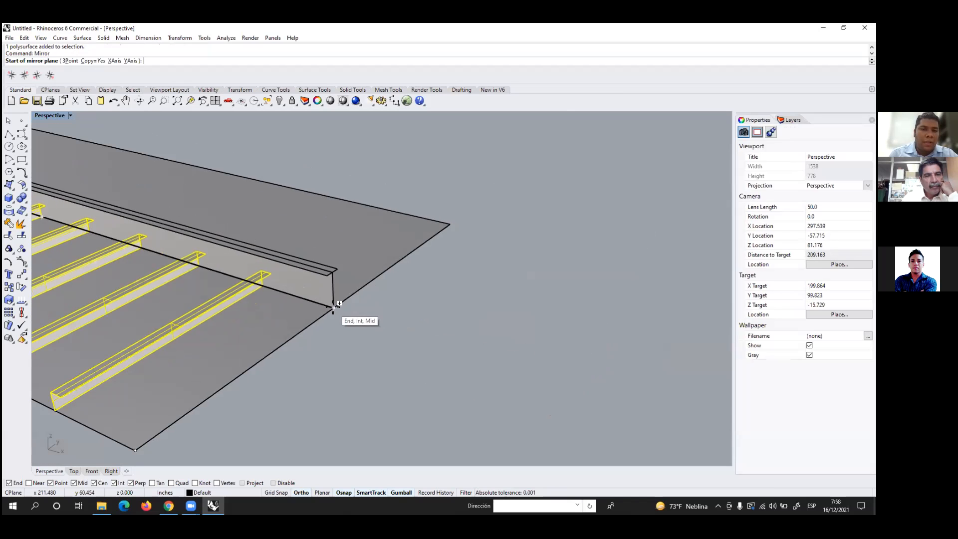
{"action": "left_click", "coordinate": [335, 306]}
{"action": "scroll", "coordinate": [452, 379], "scroll_direction": "down", "scroll_amount": 2}
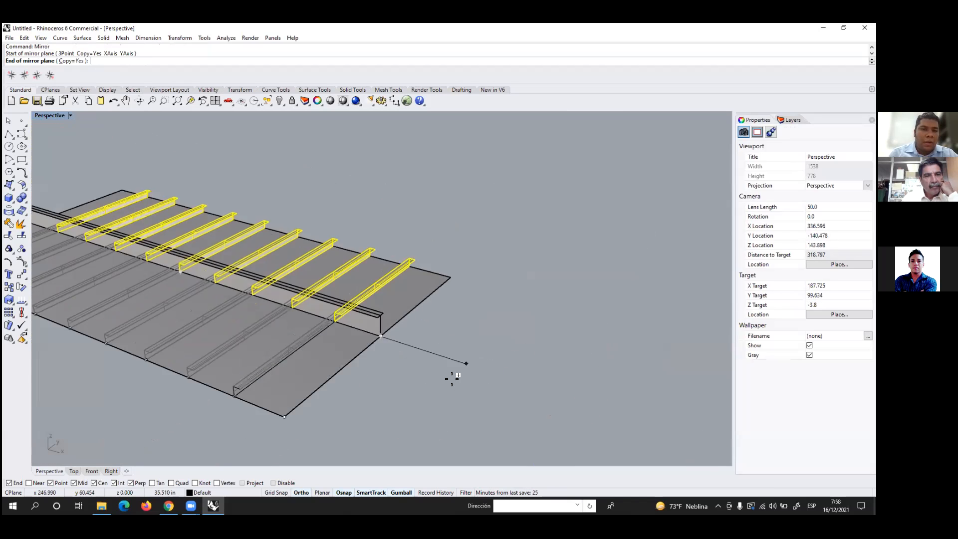
{"action": "scroll", "coordinate": [467, 392], "scroll_direction": "down", "scroll_amount": 2}
{"action": "left_click", "coordinate": [468, 393]}
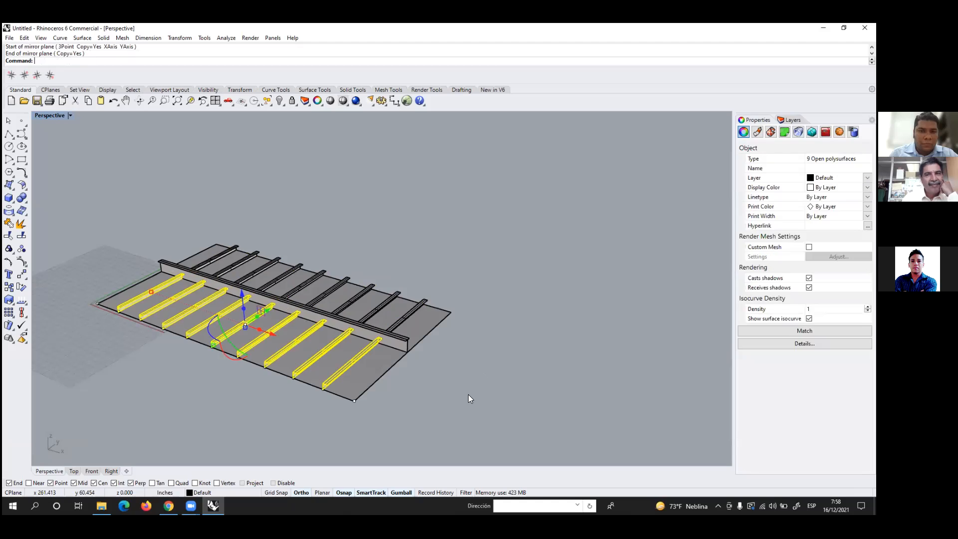
{"action": "left_click", "coordinate": [464, 386]}
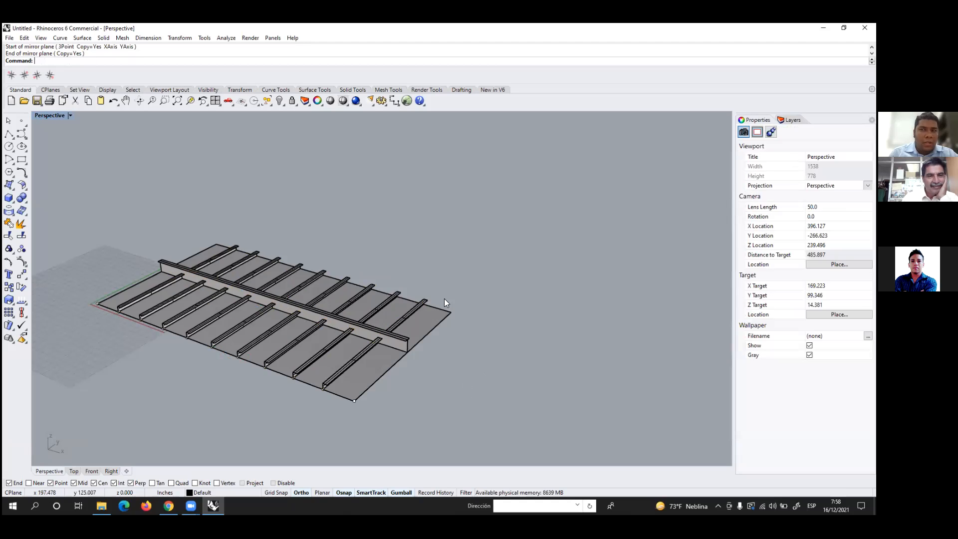
- Examine the stiffeners on both sides of the central girder from different angles
{"action": "right_click_drag", "start_coordinate": [463, 316], "coordinate": [359, 321]}
{"action": "scroll", "coordinate": [359, 320], "scroll_direction": "up", "scroll_amount": 8}
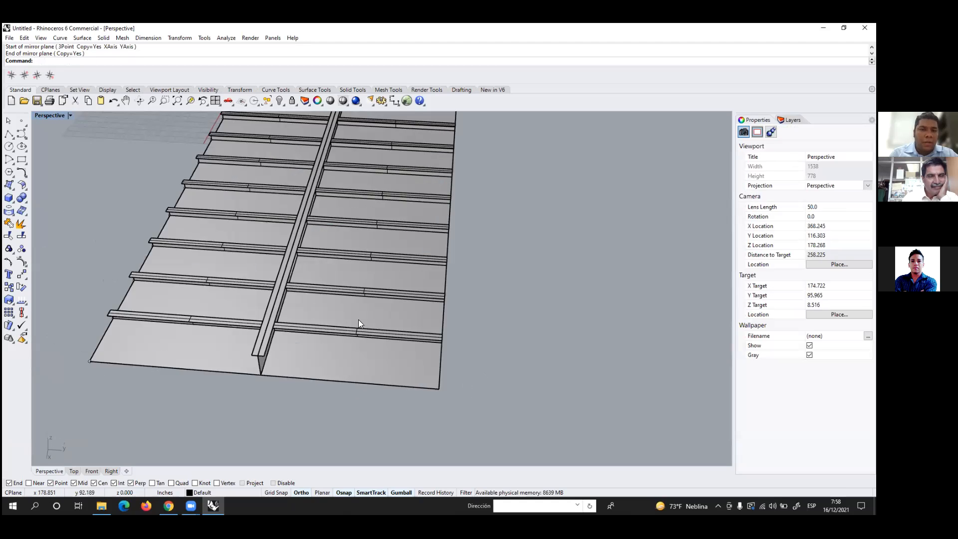
{"action": "right_click_drag", "start_coordinate": [455, 301], "coordinate": [488, 298]}
{"action": "scroll", "coordinate": [488, 297], "scroll_direction": "down", "scroll_amount": 4}
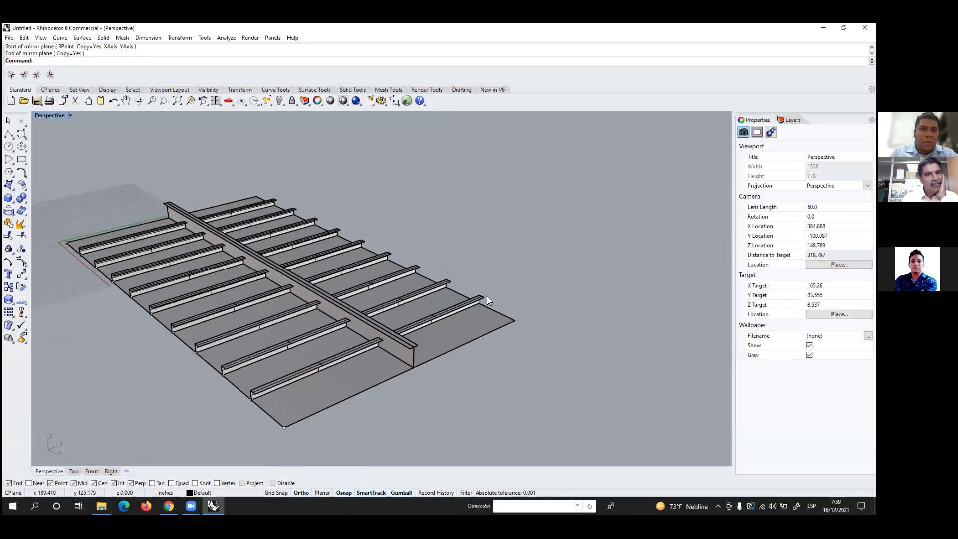
{"action": "scroll", "coordinate": [486, 297], "scroll_direction": "down", "scroll_amount": 4}
{"action": "scroll", "coordinate": [373, 255], "scroll_direction": "up", "scroll_amount": 4}
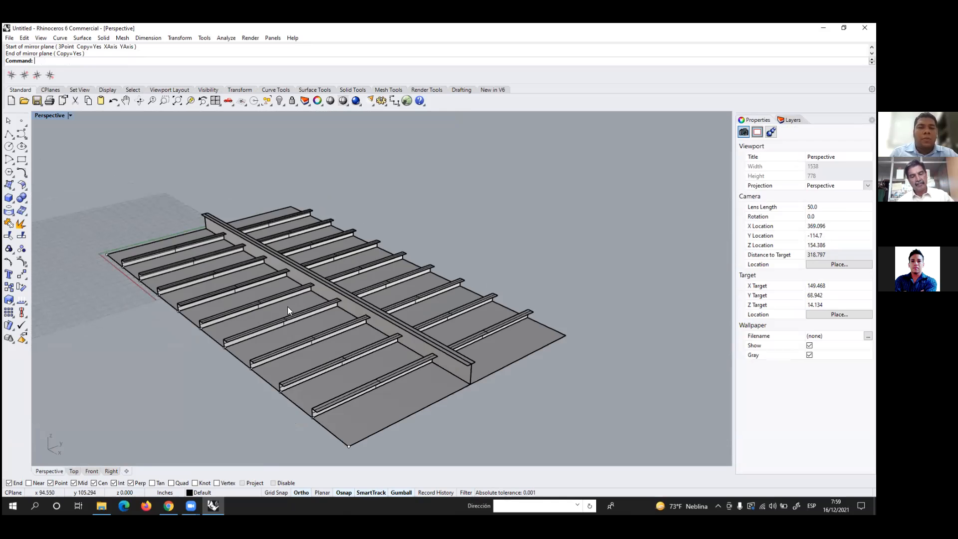
- Turn off the surface isocurve display for all objects of the stiffened plate model
{"action": "scroll", "coordinate": [303, 332], "scroll_direction": "down", "scroll_amount": 5}
{"action": "scroll", "coordinate": [350, 339], "scroll_direction": "up", "scroll_amount": 3}
{"action": "scroll", "coordinate": [384, 343], "scroll_direction": "down", "scroll_amount": 2}
{"action": "scroll", "coordinate": [385, 342], "scroll_direction": "down", "scroll_amount": 1}
{"action": "left_click_drag", "start_coordinate": [422, 392], "coordinate": [193, 203]}
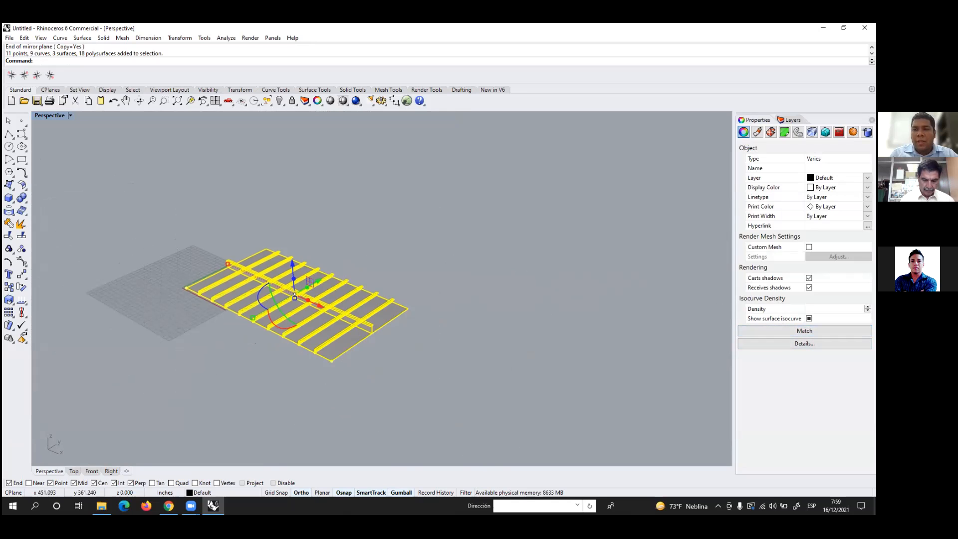
{"action": "left_click", "coordinate": [809, 318]}
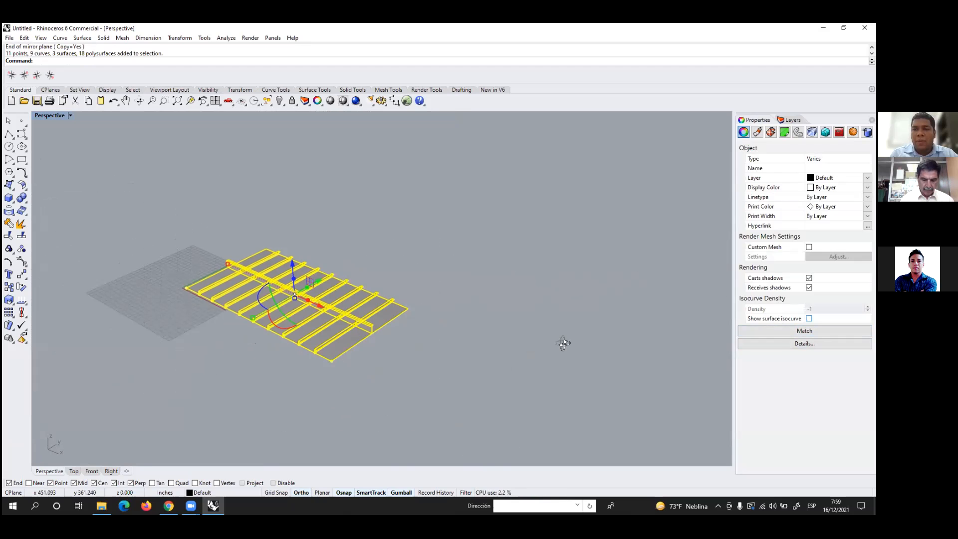
{"action": "left_click", "coordinate": [447, 352]}
{"action": "scroll", "coordinate": [229, 302], "scroll_direction": "up", "scroll_amount": 5}
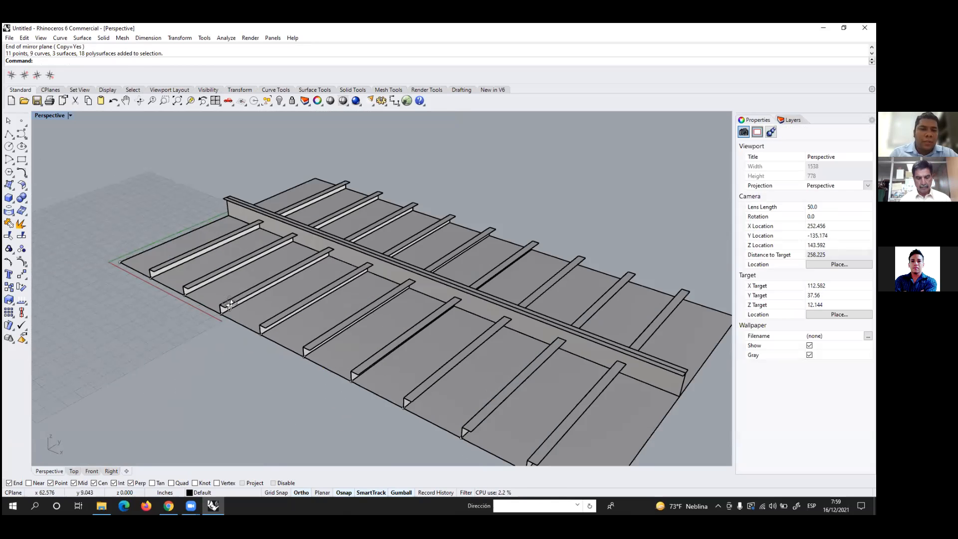
{"action": "right_click_drag", "start_coordinate": [272, 302], "coordinate": [306, 305]}
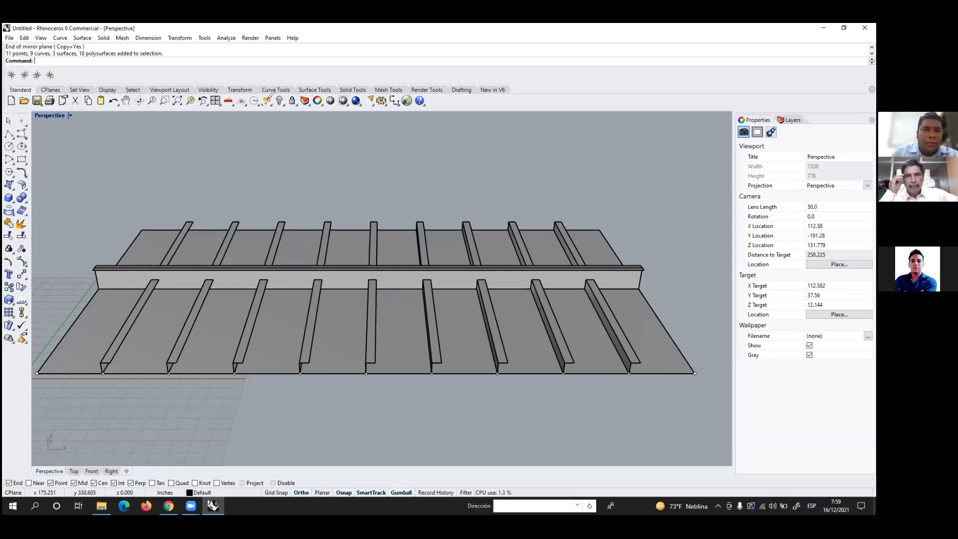
- Select all curves in the model by object type and delete them
{"action": "left_click", "coordinate": [268, 97]}
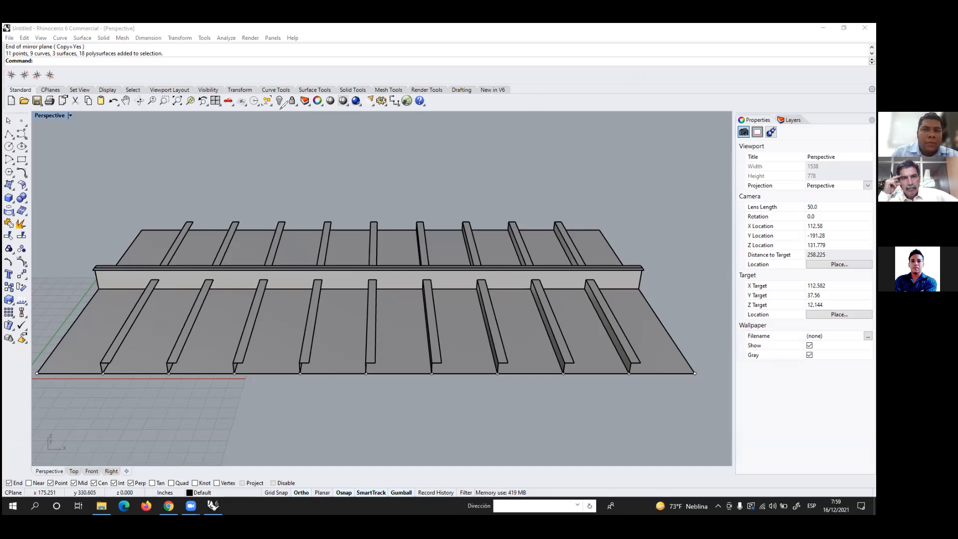
{"action": "left_click", "coordinate": [270, 105]}
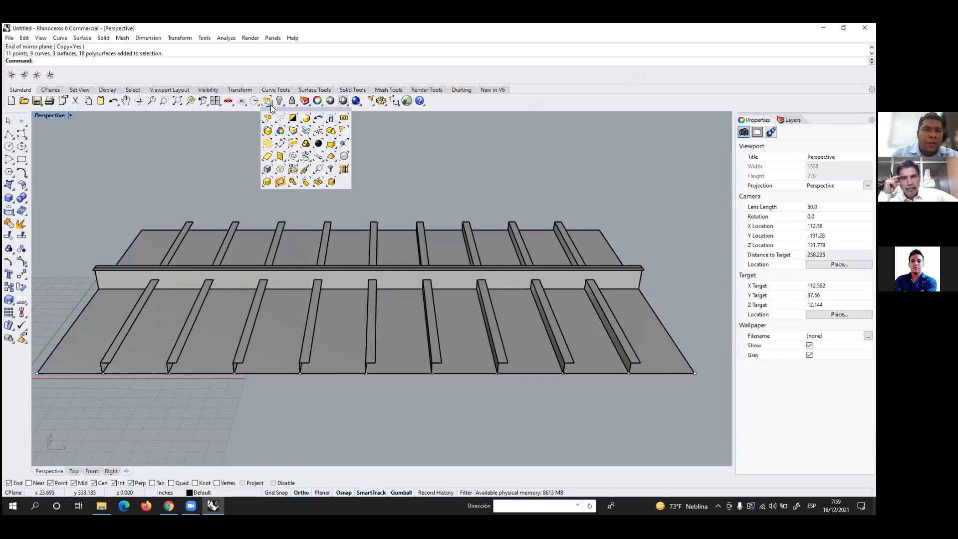
{"action": "left_click", "coordinate": [292, 159]}
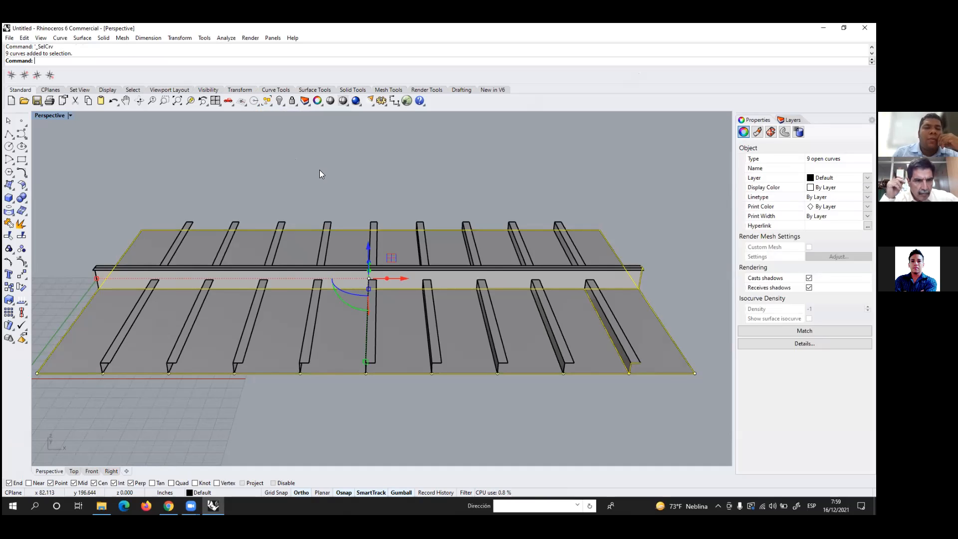
{"action": "scroll", "coordinate": [319, 174], "scroll_direction": "down", "scroll_amount": 2}
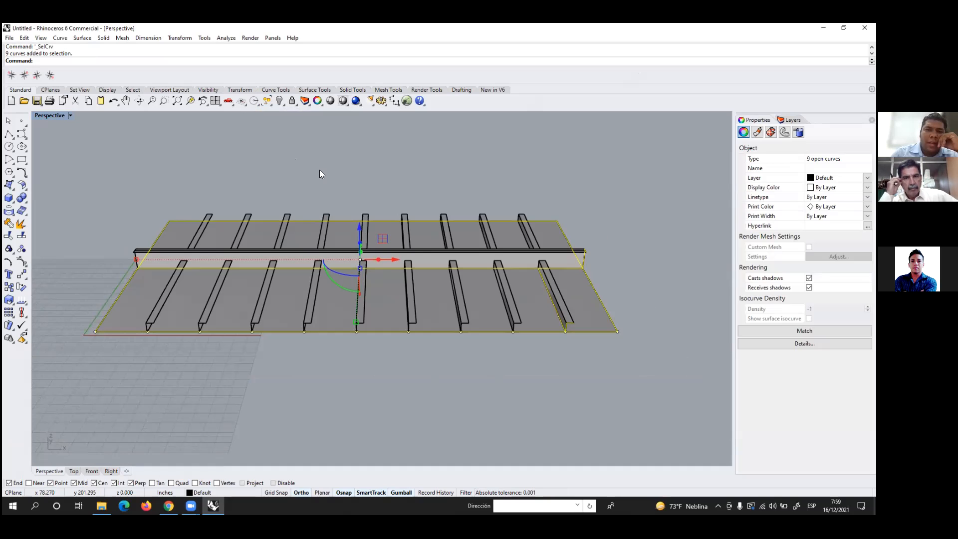
{"action": "key", "text": "Delete"}
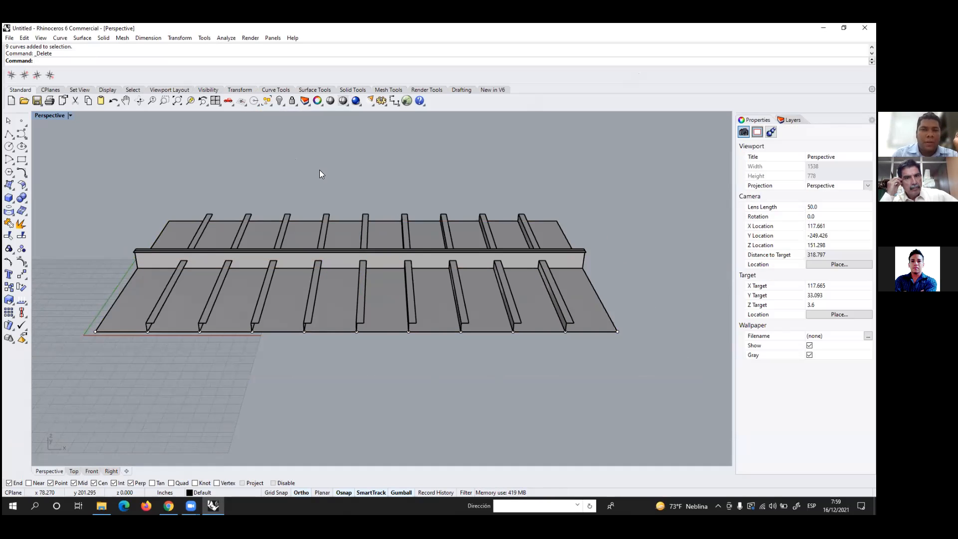
- Select all point objects along the plate's long edge by object type and delete them
{"action": "scroll", "coordinate": [252, 333], "scroll_direction": "up", "scroll_amount": 5}
{"action": "left_click", "coordinate": [248, 330]}
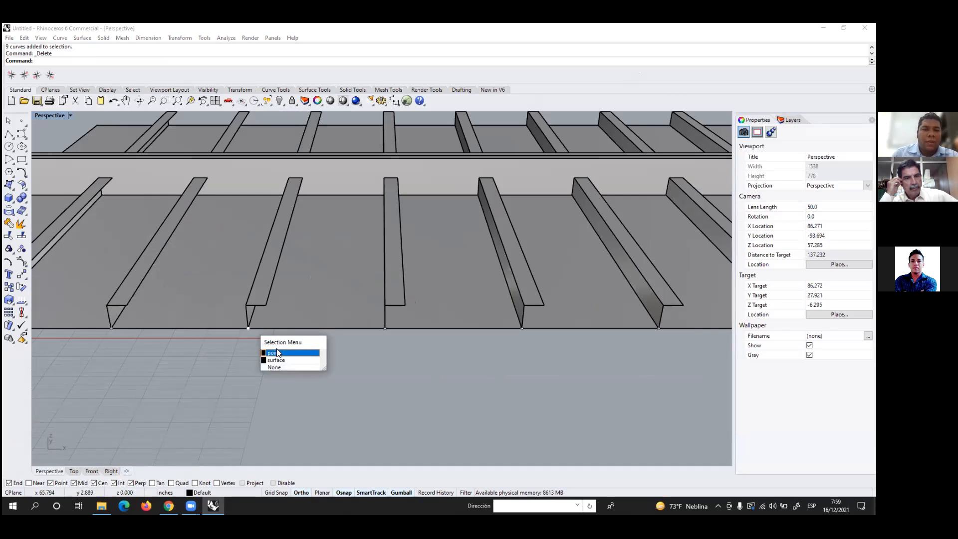
{"action": "left_click", "coordinate": [276, 354]}
{"action": "left_click", "coordinate": [307, 360]}
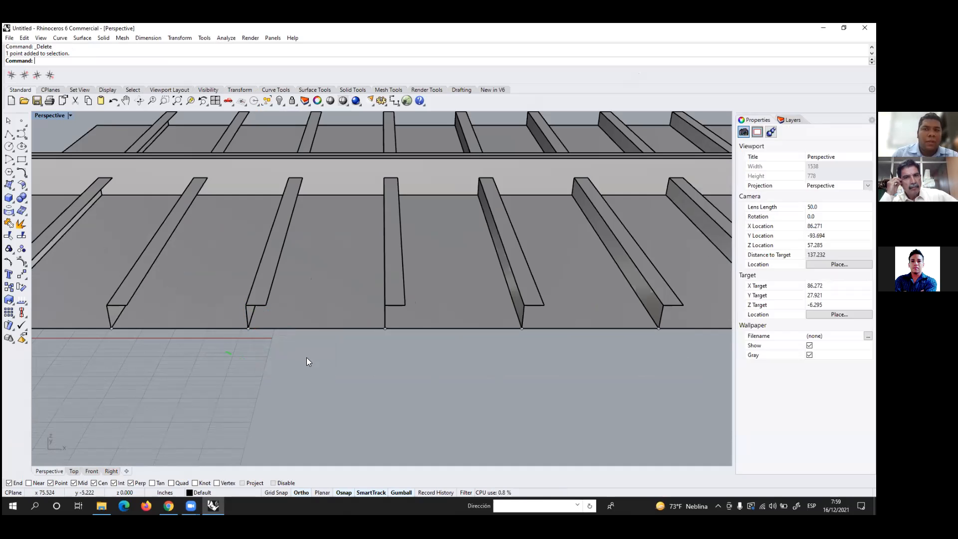
{"action": "scroll", "coordinate": [302, 352], "scroll_direction": "down", "scroll_amount": 6}
{"action": "scroll", "coordinate": [296, 157], "scroll_direction": "up", "scroll_amount": 2}
{"action": "scroll", "coordinate": [297, 145], "scroll_direction": "down", "scroll_amount": 4}
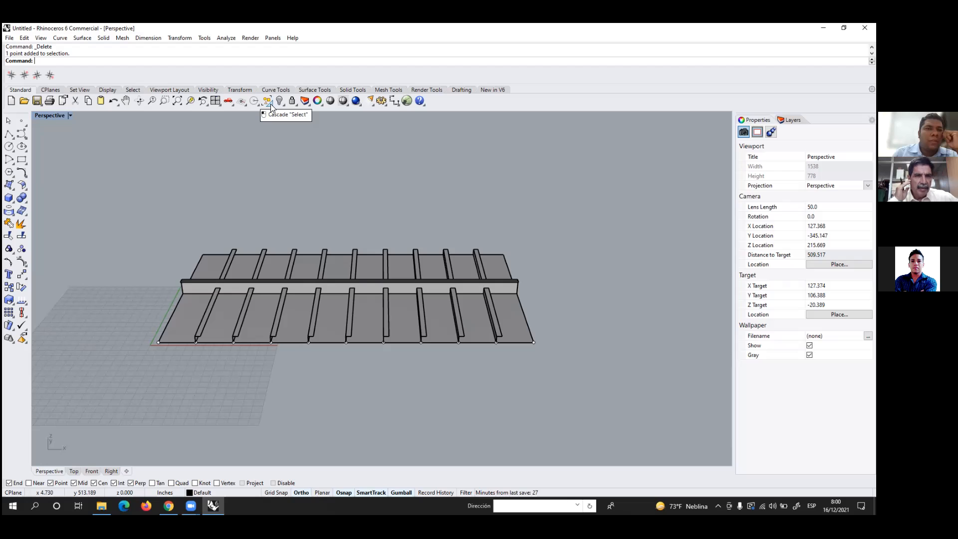
{"action": "left_click", "coordinate": [272, 104]}
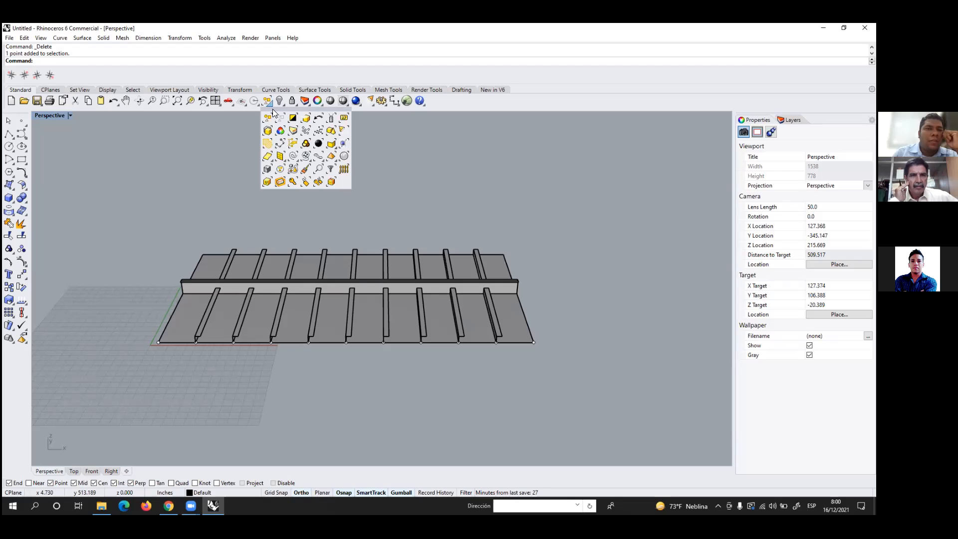
{"action": "left_click", "coordinate": [305, 130]}
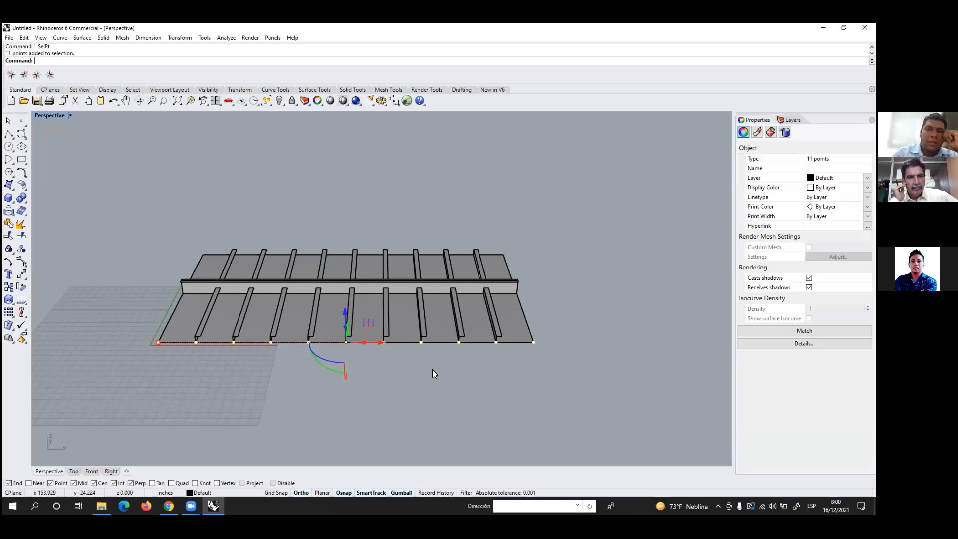
{"action": "key", "text": "Delete"}
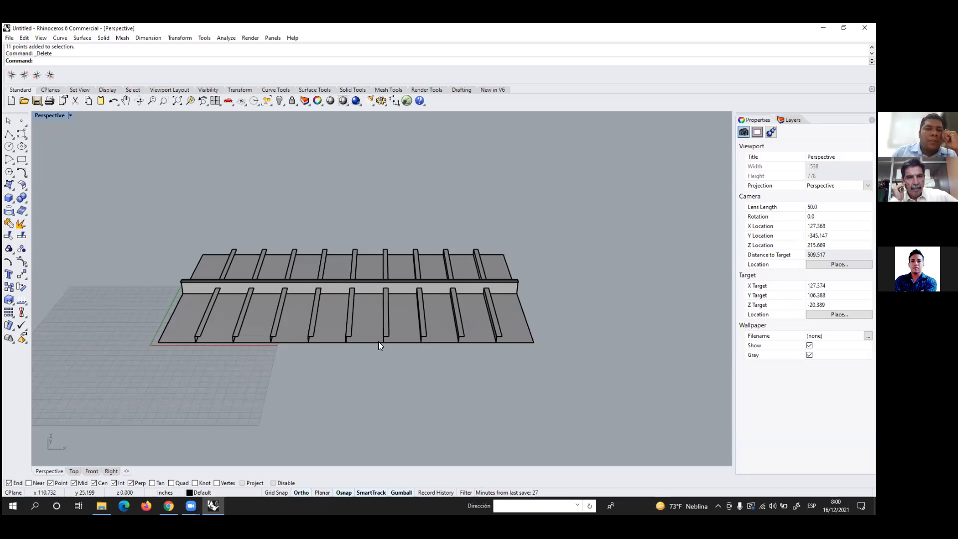
- Move the whole stiffened plate from its corner nearest the origin to 0,0,0 and clear the selection
{"action": "right_click_drag", "start_coordinate": [541, 346], "coordinate": [498, 335]}
{"action": "left_click_drag", "start_coordinate": [546, 410], "coordinate": [206, 193]}
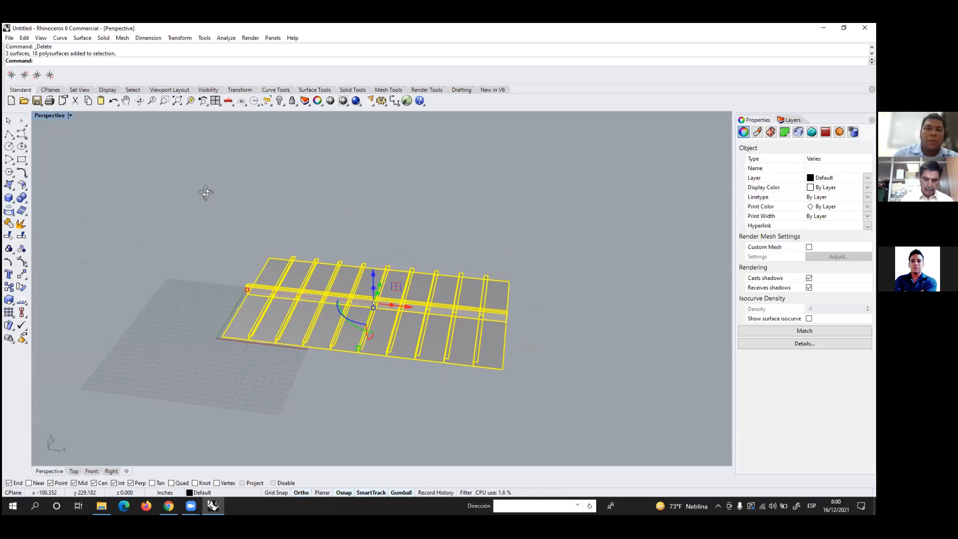
{"action": "type", "text": "move"}
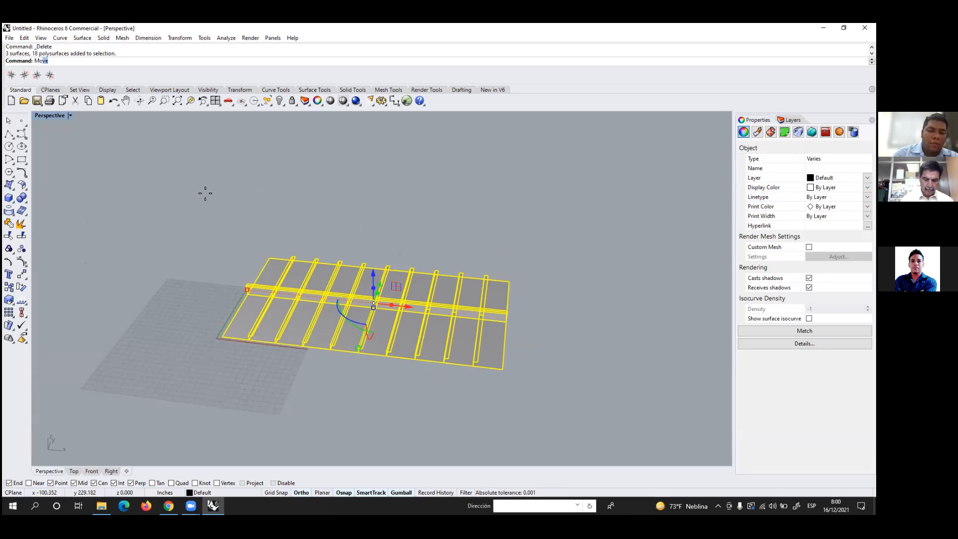
{"action": "key", "text": "Return"}
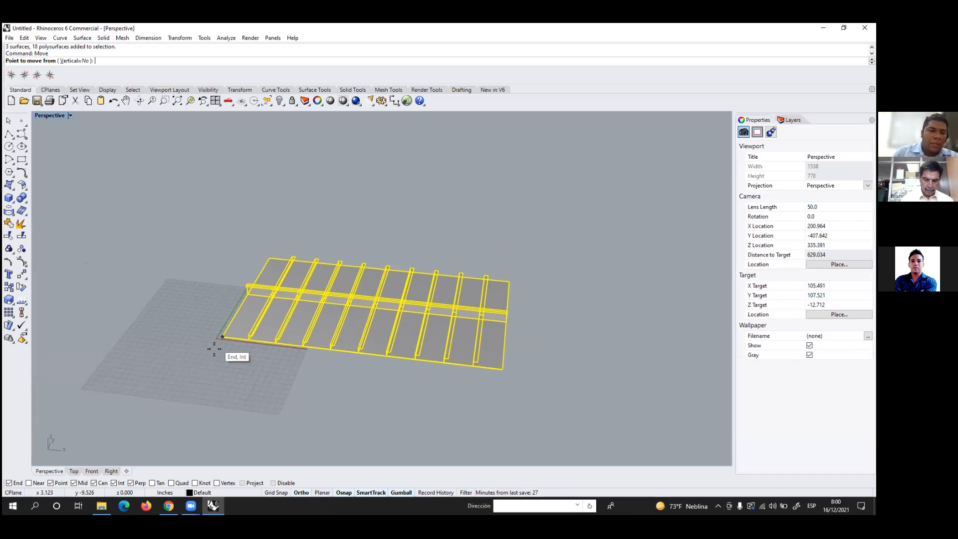
{"action": "scroll", "coordinate": [213, 345], "scroll_direction": "up", "scroll_amount": 4}
{"action": "scroll", "coordinate": [214, 339], "scroll_direction": "up", "scroll_amount": 2}
{"action": "left_click", "coordinate": [224, 326]}
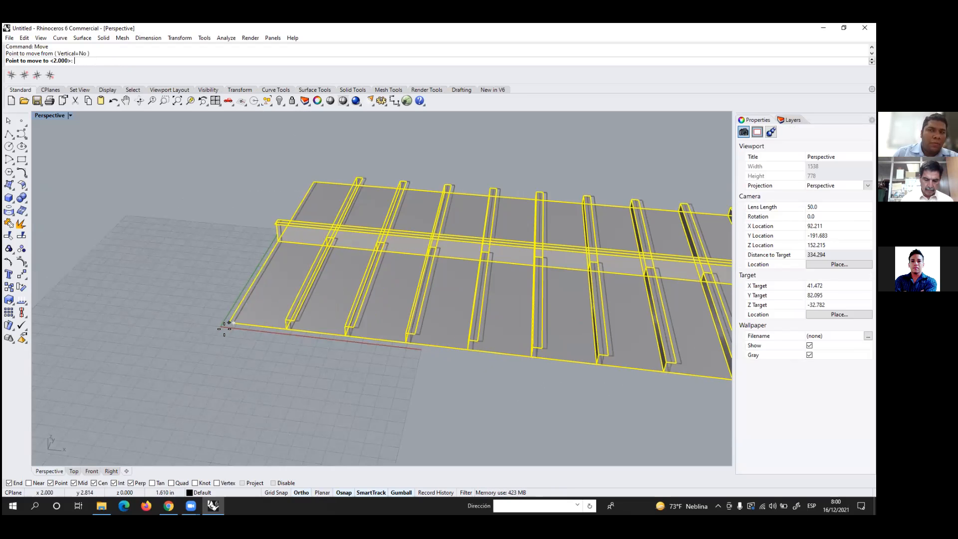
{"action": "scroll", "coordinate": [225, 326], "scroll_direction": "up", "scroll_amount": 2}
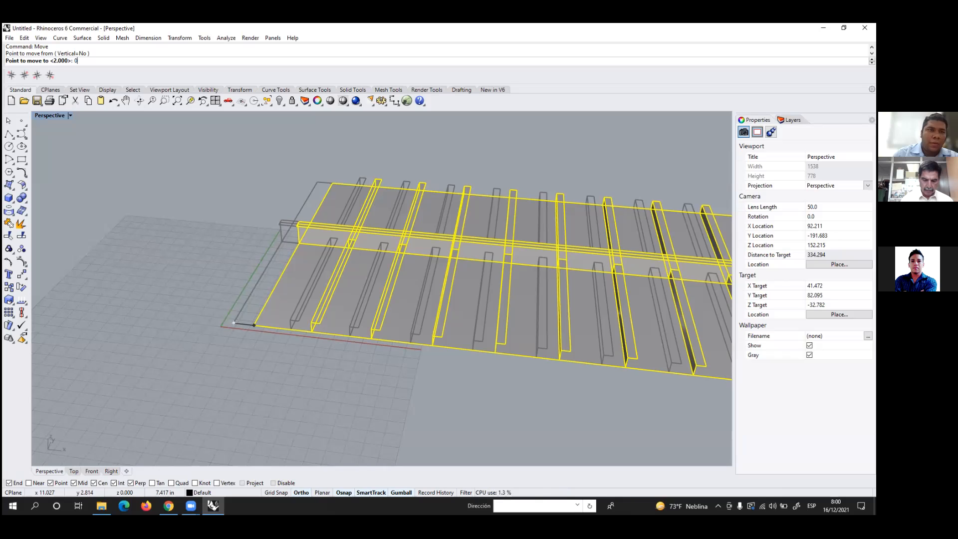
{"action": "type", "text": ",0,0"}
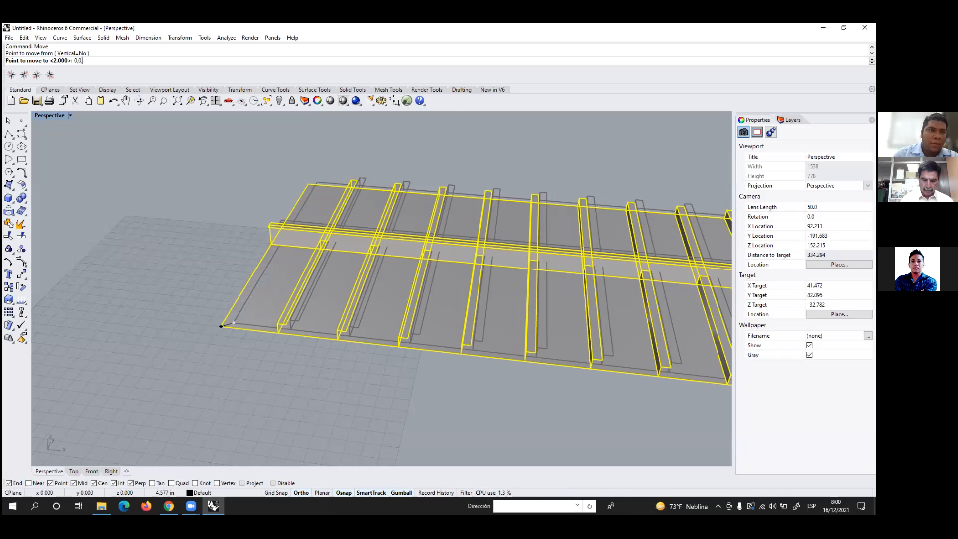
{"action": "key", "text": "Return"}
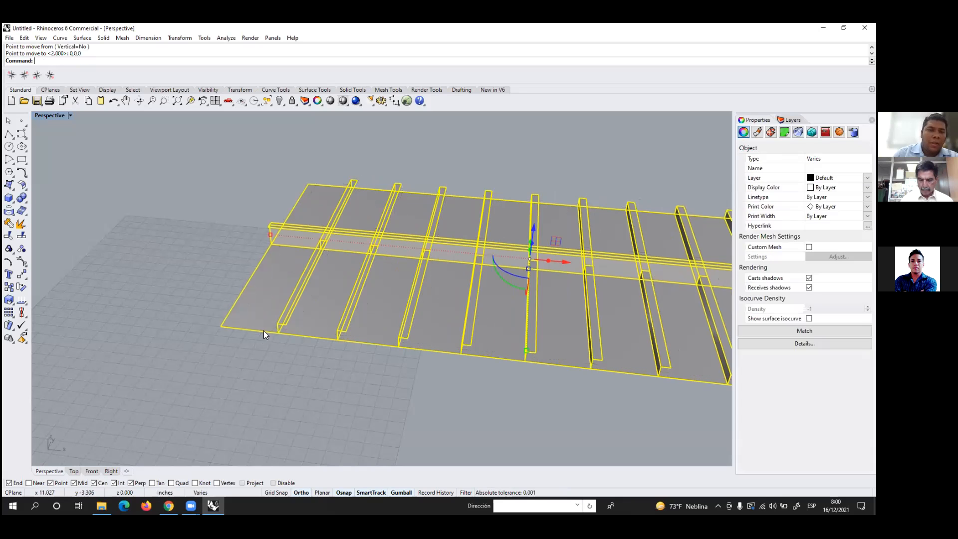
{"action": "scroll", "coordinate": [161, 308], "scroll_direction": "down", "scroll_amount": 8}
{"action": "scroll", "coordinate": [176, 340], "scroll_direction": "up", "scroll_amount": 4}
{"action": "right_click_drag", "start_coordinate": [344, 235], "coordinate": [353, 324]}
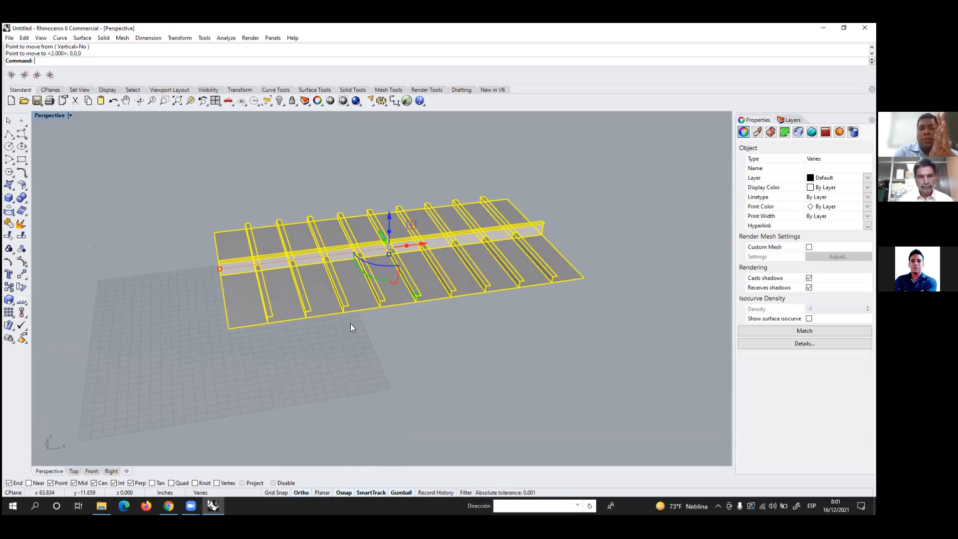
{"action": "left_click", "coordinate": [284, 166]}
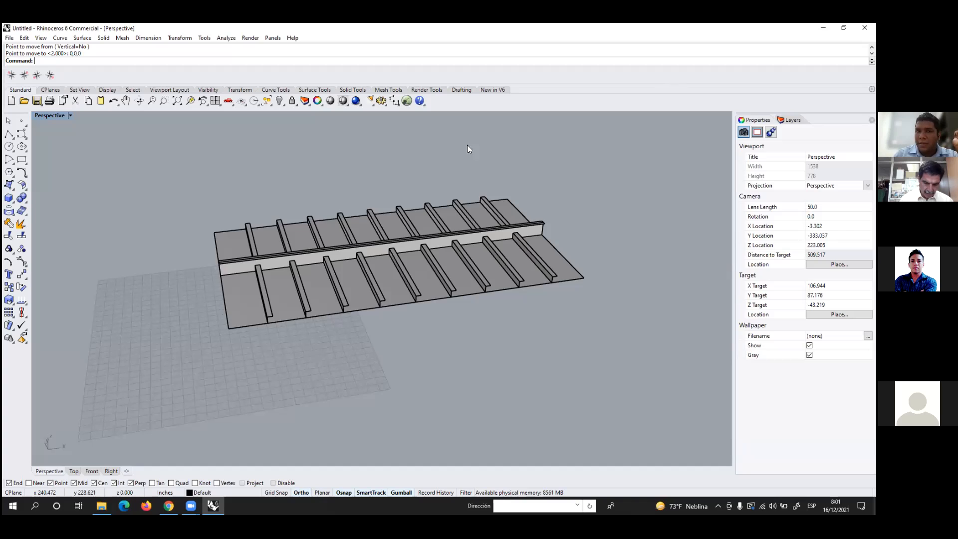
{"action": "left_click", "coordinate": [272, 106]}
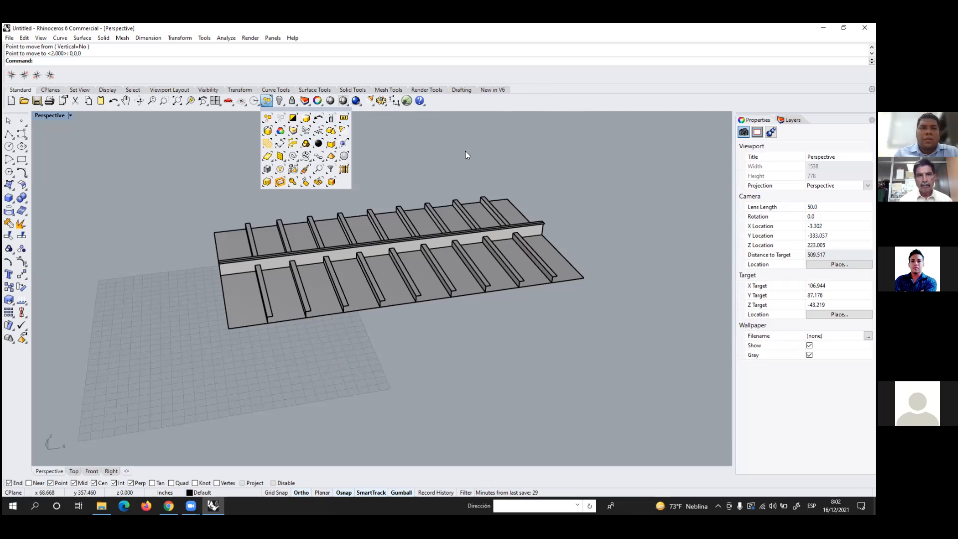
{"action": "left_click", "coordinate": [452, 156]}
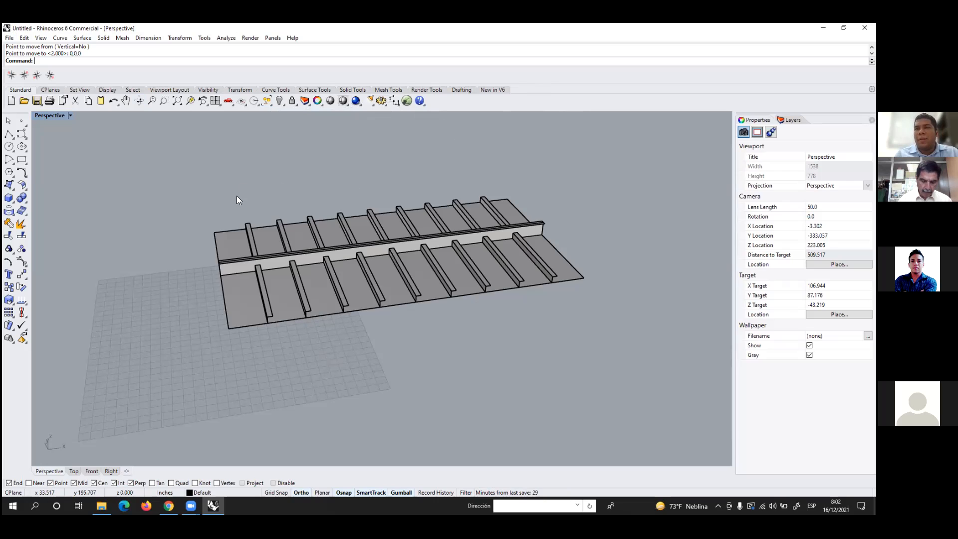
- Save the model as "bottom plate" in IGES (*.igs) format in the clases ansys folder, using the Default export options
{"action": "left_click", "coordinate": [10, 39]}
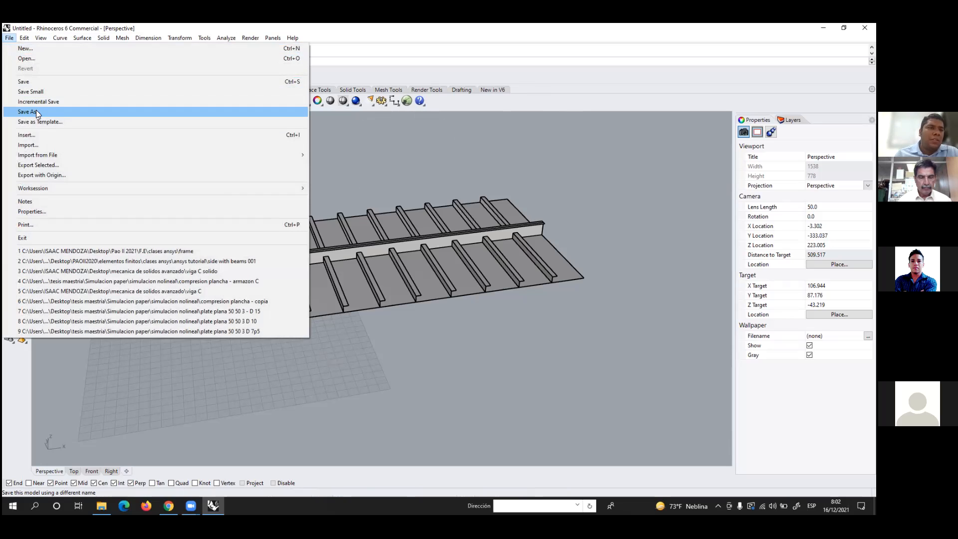
{"action": "left_click", "coordinate": [36, 111]}
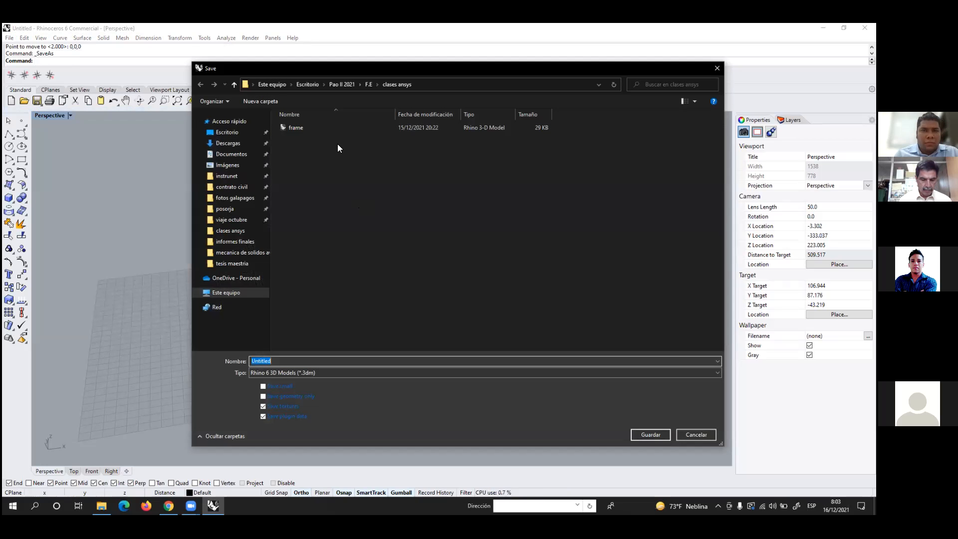
{"action": "left_click", "coordinate": [308, 362]}
{"action": "left_click_drag", "start_coordinate": [245, 356], "coordinate": [229, 352]}
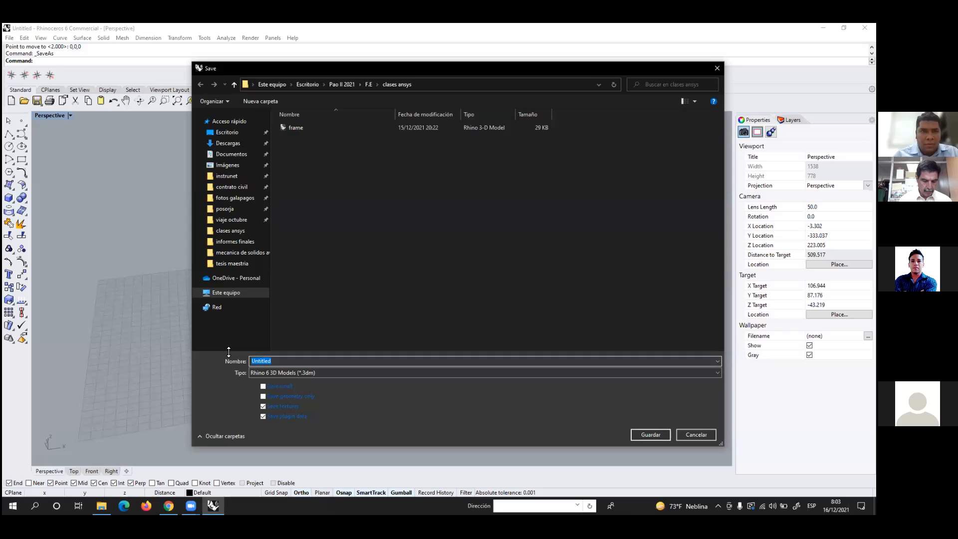
{"action": "type", "text": "bottom"}
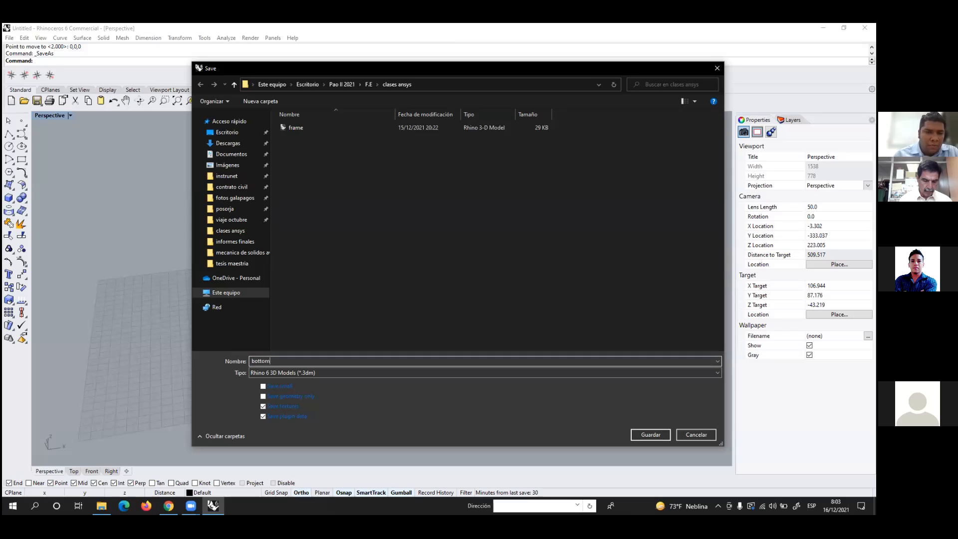
{"action": "type", "text": " plate"}
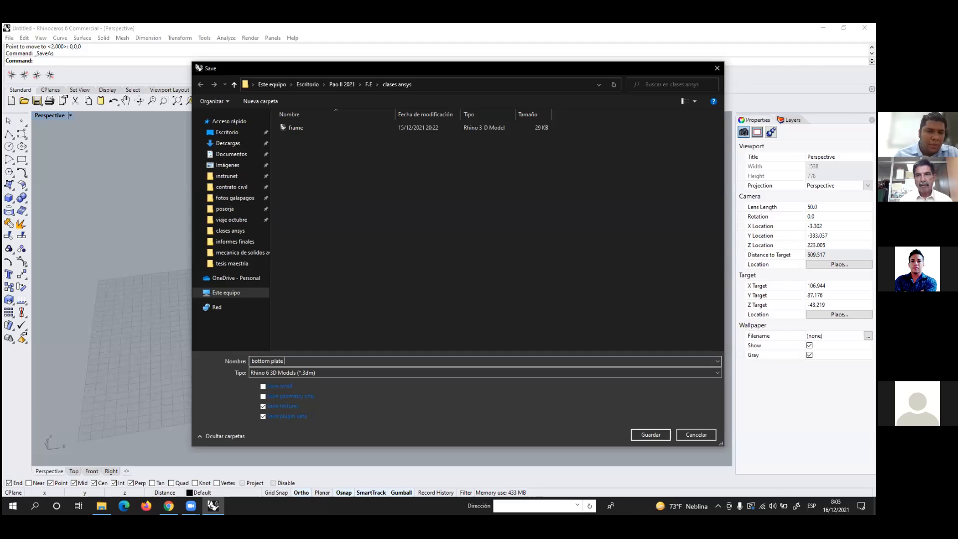
{"action": "left_click", "coordinate": [350, 374]}
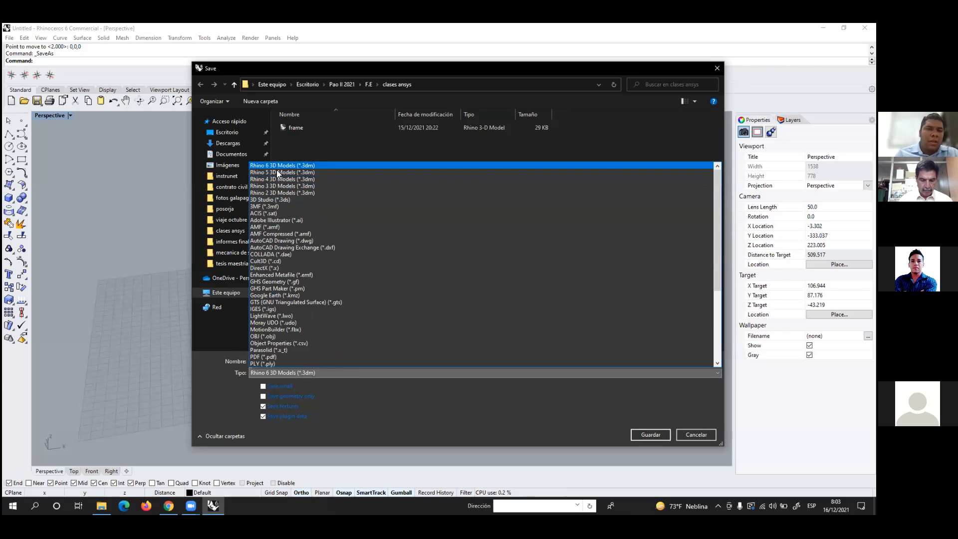
{"action": "left_click", "coordinate": [257, 310]}
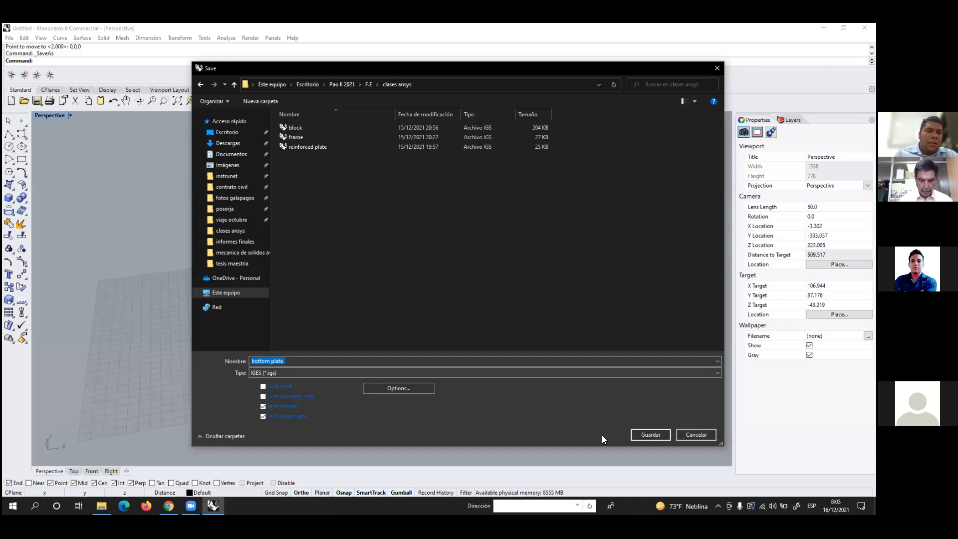
{"action": "left_click", "coordinate": [650, 434]}
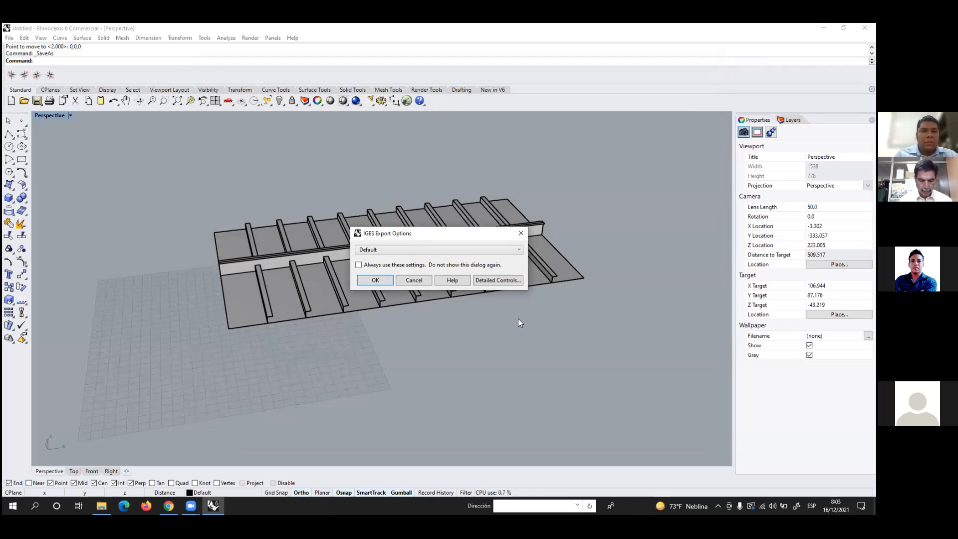
{"action": "left_click", "coordinate": [372, 280]}
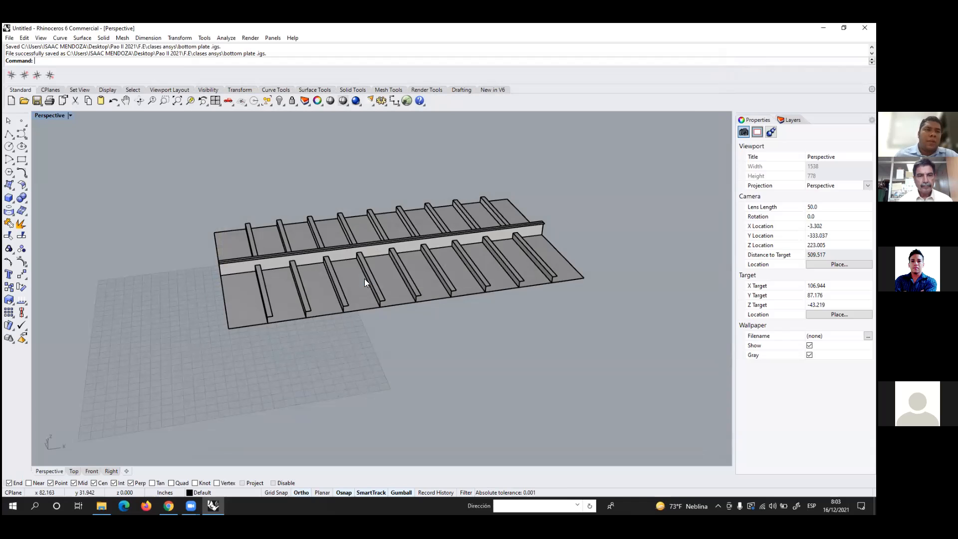
- Switch to Ansys Workbench by opening the "practice one" project from the ansys practice folder on the desktop
{"action": "left_click", "coordinate": [824, 27]}
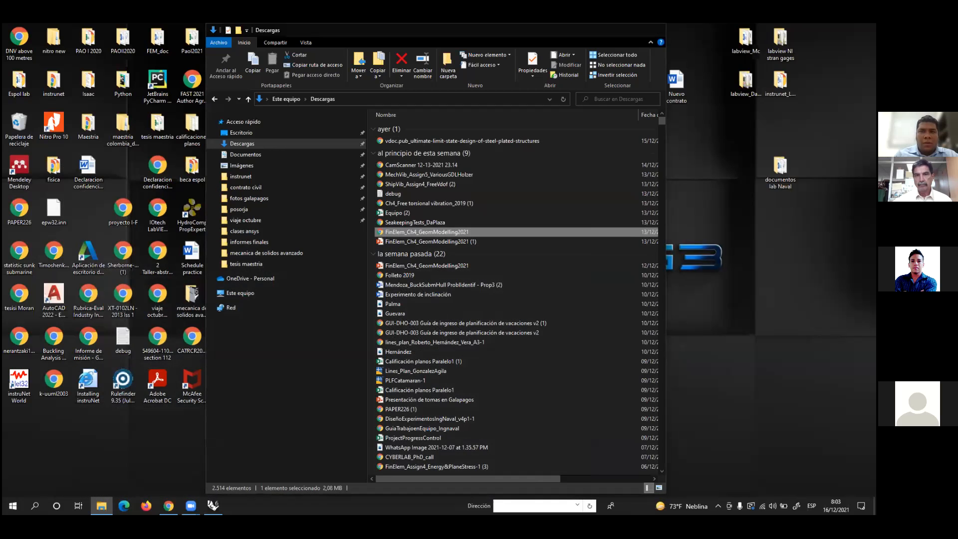
{"action": "left_click", "coordinate": [614, 30]}
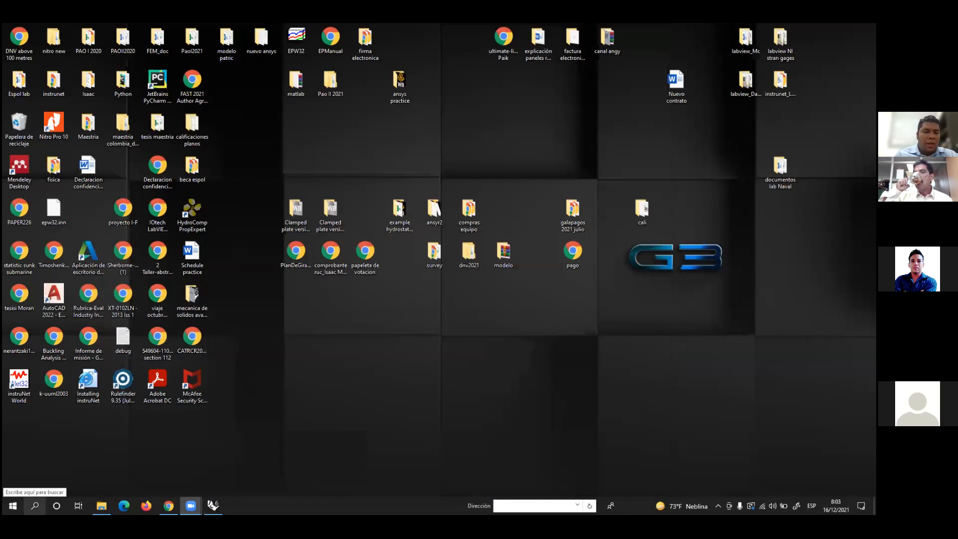
{"action": "left_click", "coordinate": [35, 506]}
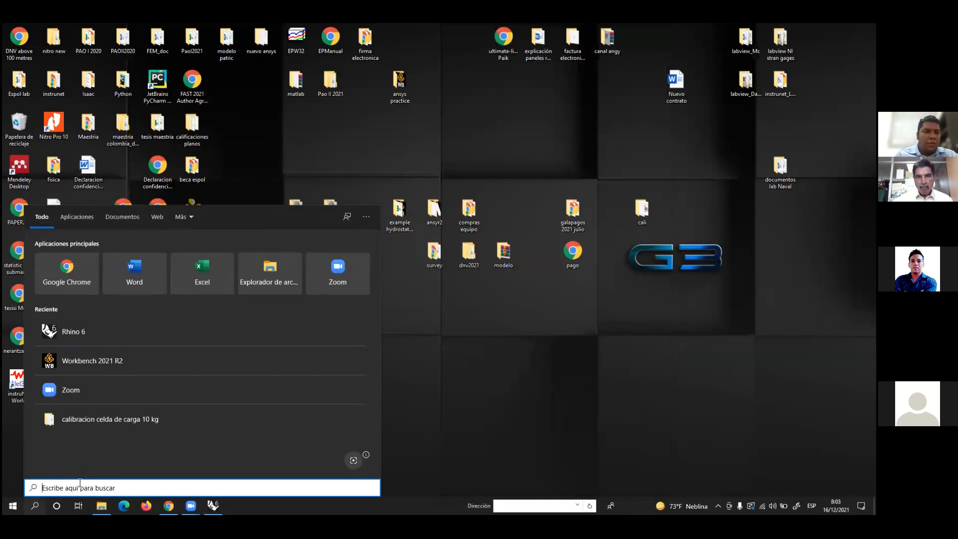
{"action": "left_click", "coordinate": [451, 363]}
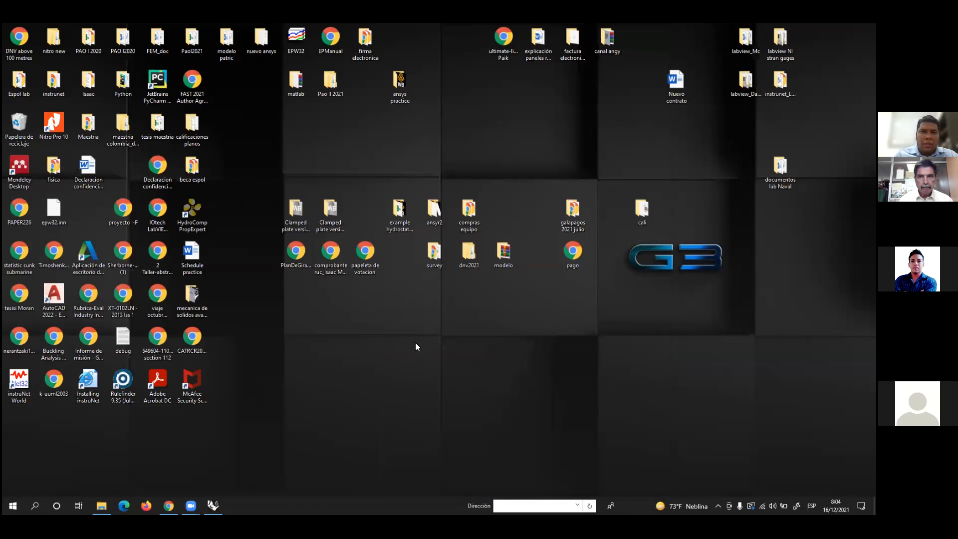
{"action": "double_click", "coordinate": [403, 83]}
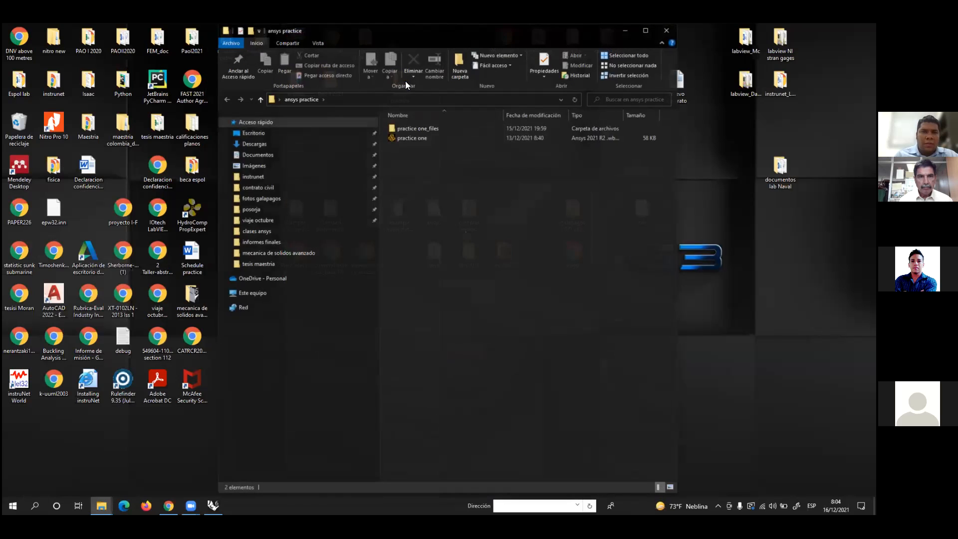
{"action": "double_click", "coordinate": [414, 139]}
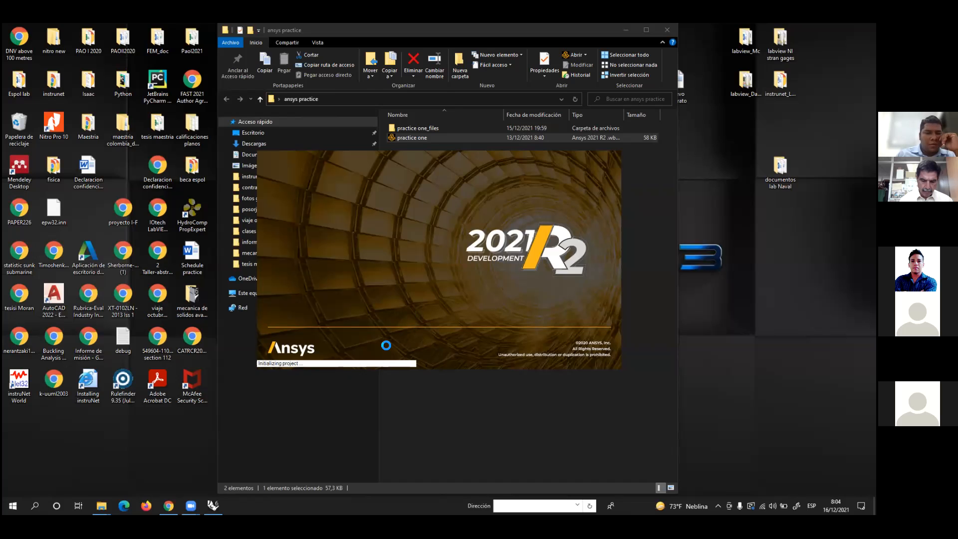
{"action": "left_click", "coordinate": [213, 505]}
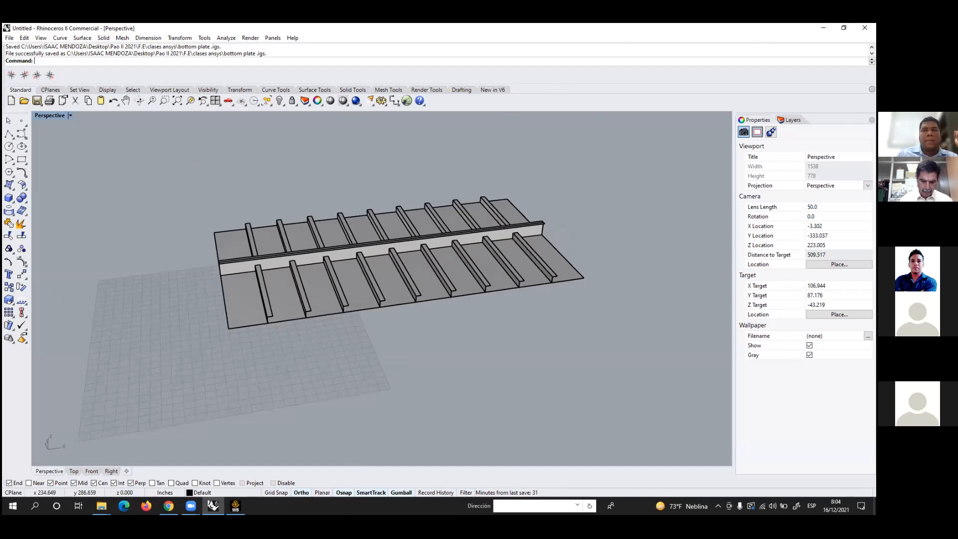
{"action": "left_click", "coordinate": [824, 27]}
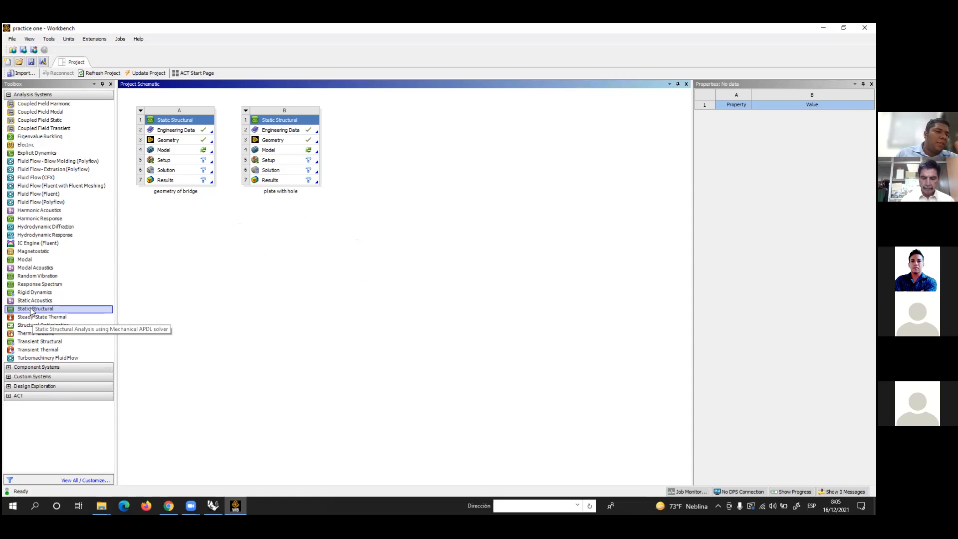
- Add a third Static Structural system to the project schematic and open its geometry in DesignModeler
{"action": "left_click_drag", "start_coordinate": [31, 310], "coordinate": [393, 132]}
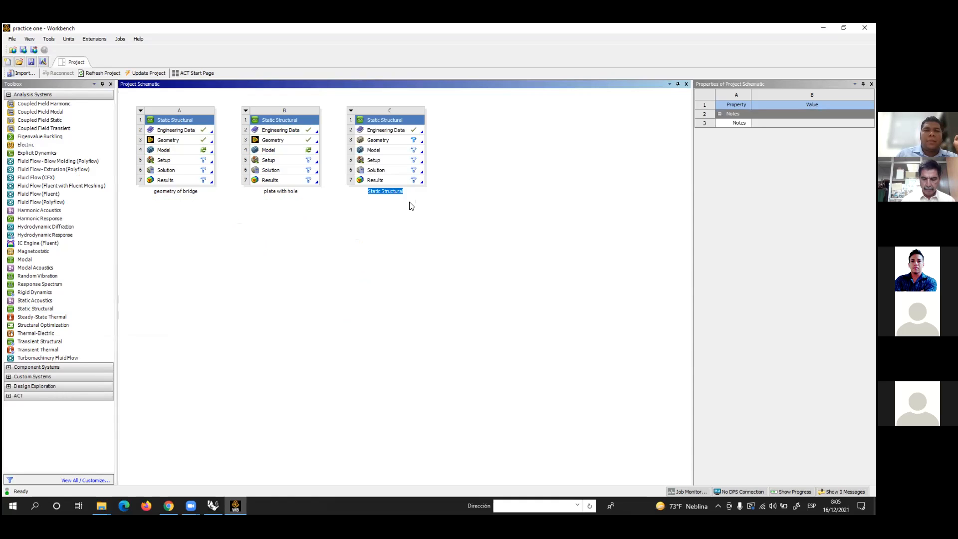
{"action": "right_click", "coordinate": [382, 143]}
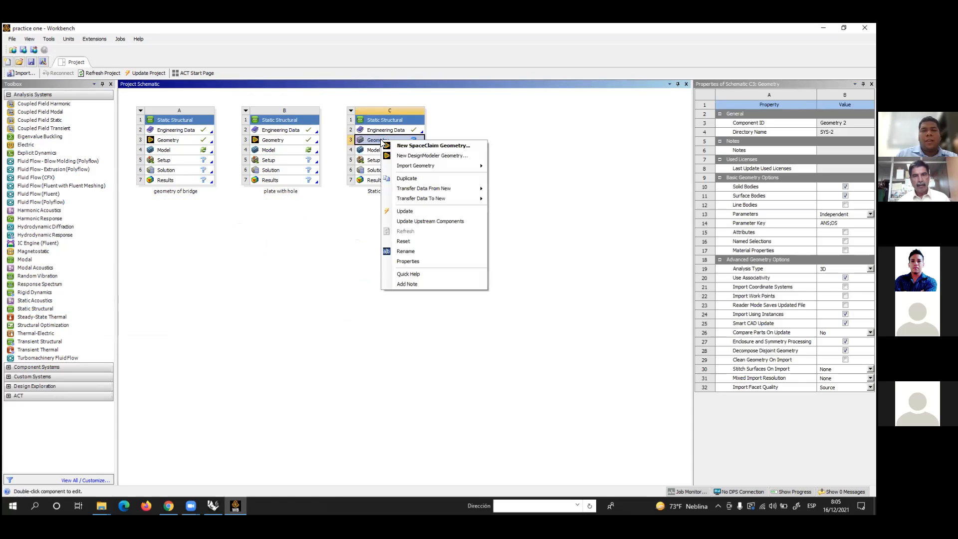
{"action": "left_click", "coordinate": [412, 158]}
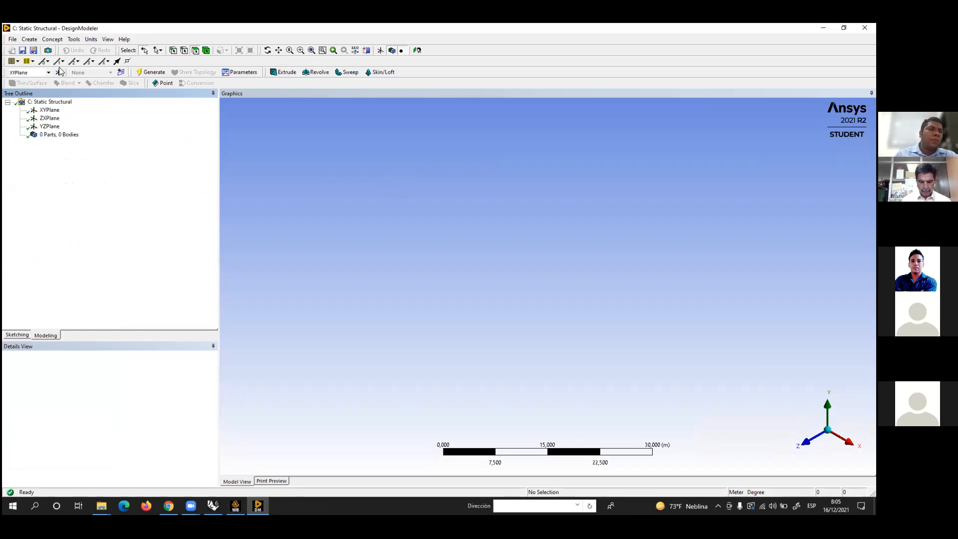
- Import the external geometry file "bottom plate" (IGS) from the clases ansys folder and generate it
{"action": "left_click", "coordinate": [13, 40]}
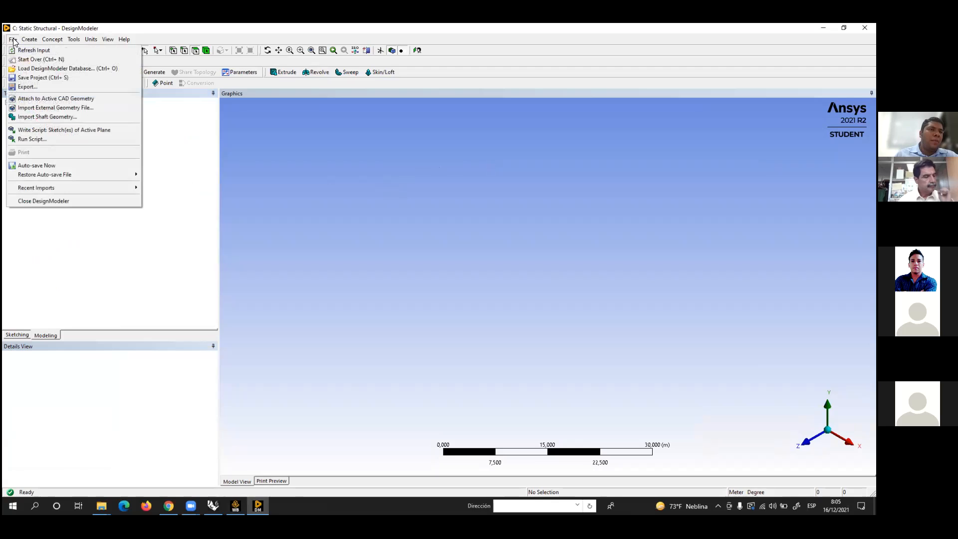
{"action": "left_click", "coordinate": [29, 112]}
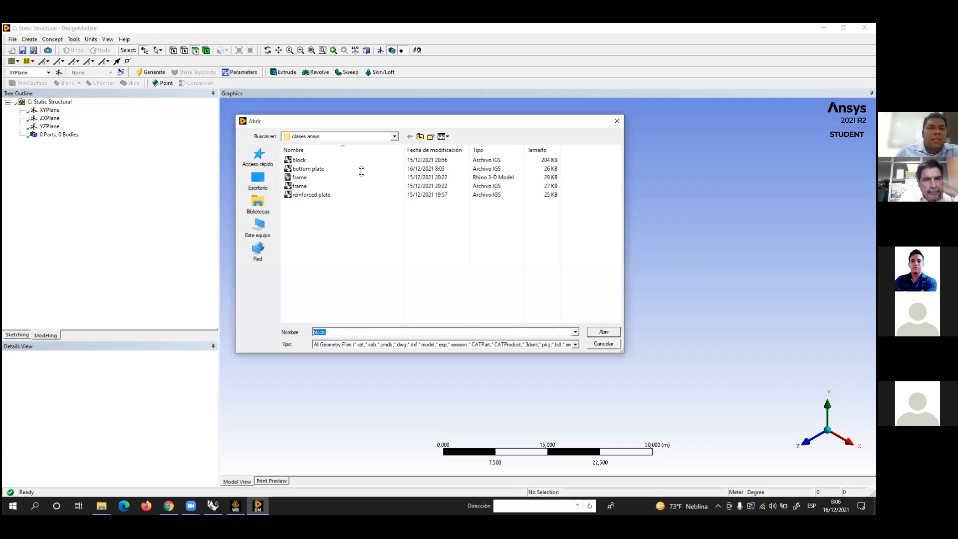
{"action": "double_click", "coordinate": [317, 169]}
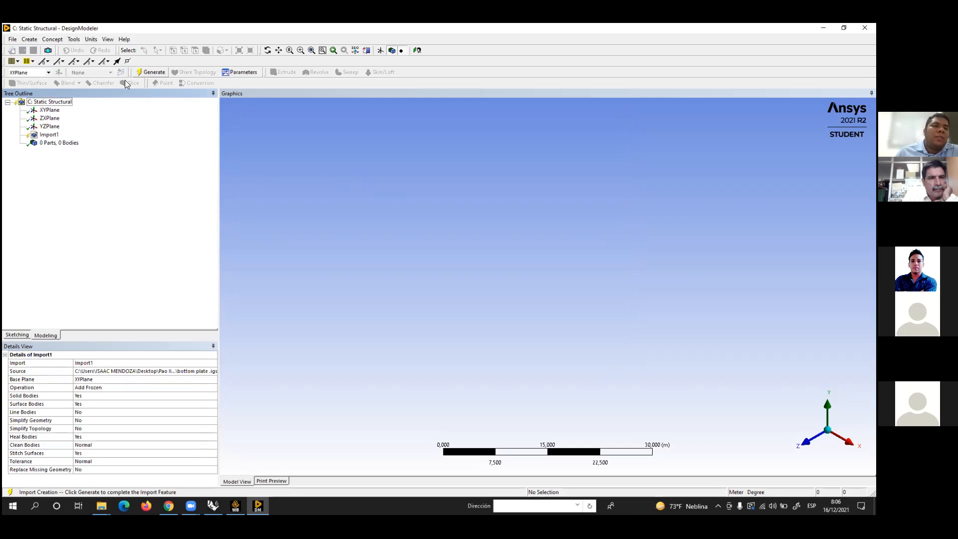
{"action": "left_click", "coordinate": [152, 72]}
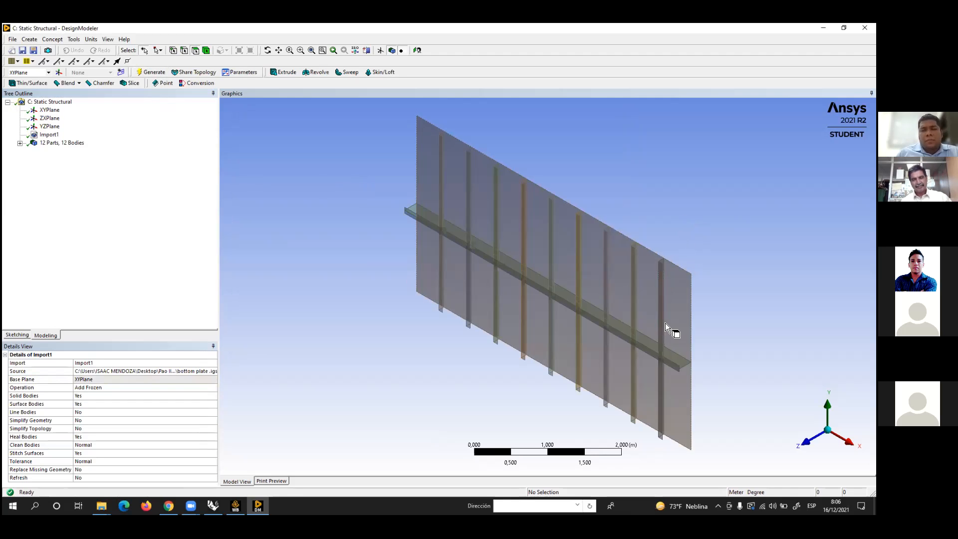
- Examine the imported stiffened plate, its beam and its stiffeners from several angles
{"action": "middle_click_drag", "start_coordinate": [648, 302], "coordinate": [592, 364]}
{"action": "scroll", "coordinate": [588, 336], "scroll_direction": "down", "scroll_amount": 2}
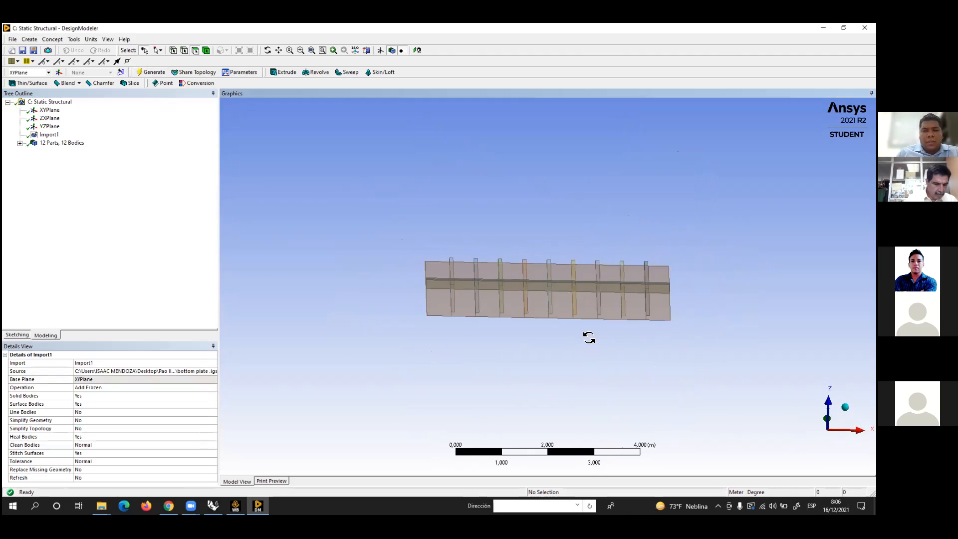
{"action": "scroll", "coordinate": [573, 291], "scroll_direction": "up", "scroll_amount": 6}
{"action": "scroll", "coordinate": [573, 291], "scroll_direction": "down", "scroll_amount": 5}
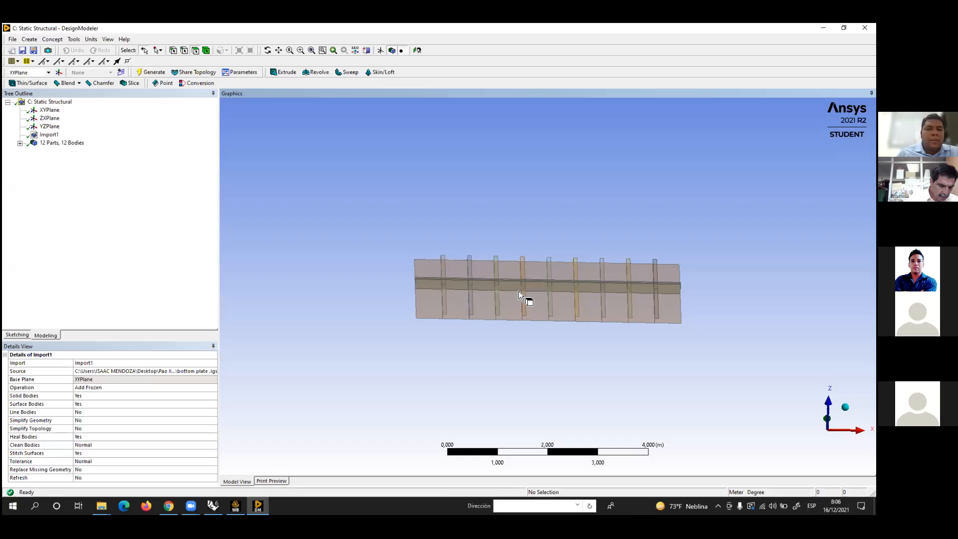
{"action": "scroll", "coordinate": [519, 292], "scroll_direction": "up", "scroll_amount": 3}
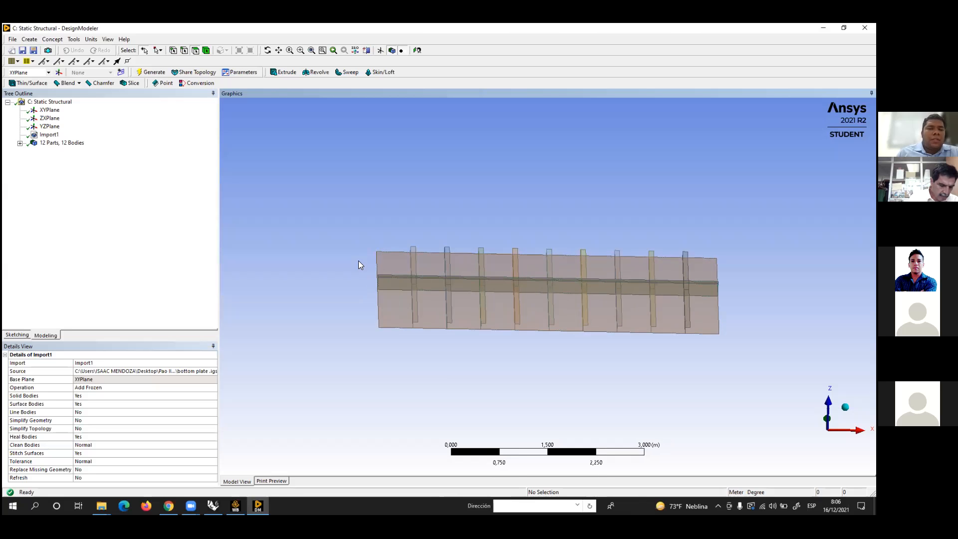
{"action": "scroll", "coordinate": [472, 268], "scroll_direction": "down", "scroll_amount": 1}
{"action": "scroll", "coordinate": [367, 226], "scroll_direction": "down", "scroll_amount": 1}
{"action": "middle_click_drag", "start_coordinate": [609, 241], "coordinate": [574, 250]}
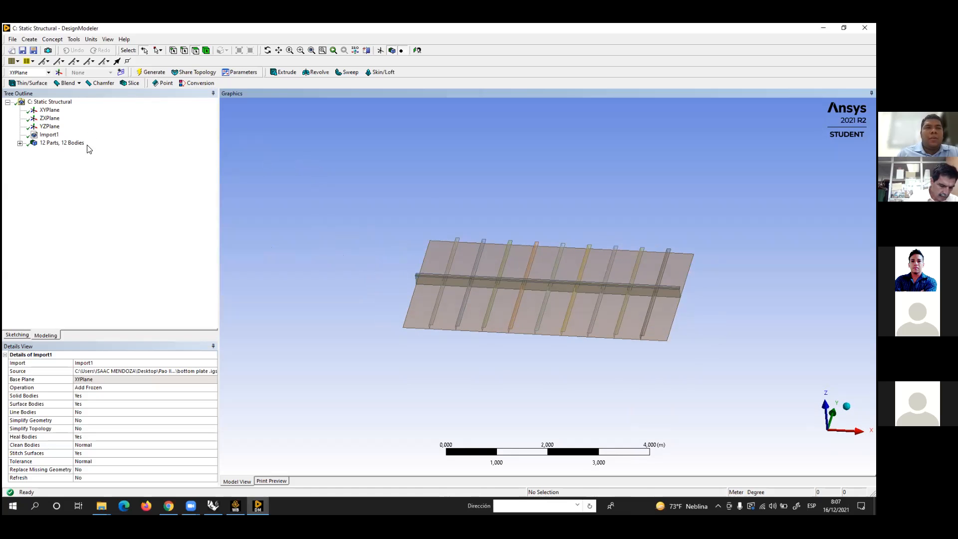
- Set the DesignModeler length unit to Inch
{"action": "left_click", "coordinate": [91, 40]}
{"action": "left_click", "coordinate": [91, 40]}
{"action": "left_click", "coordinate": [91, 40]}
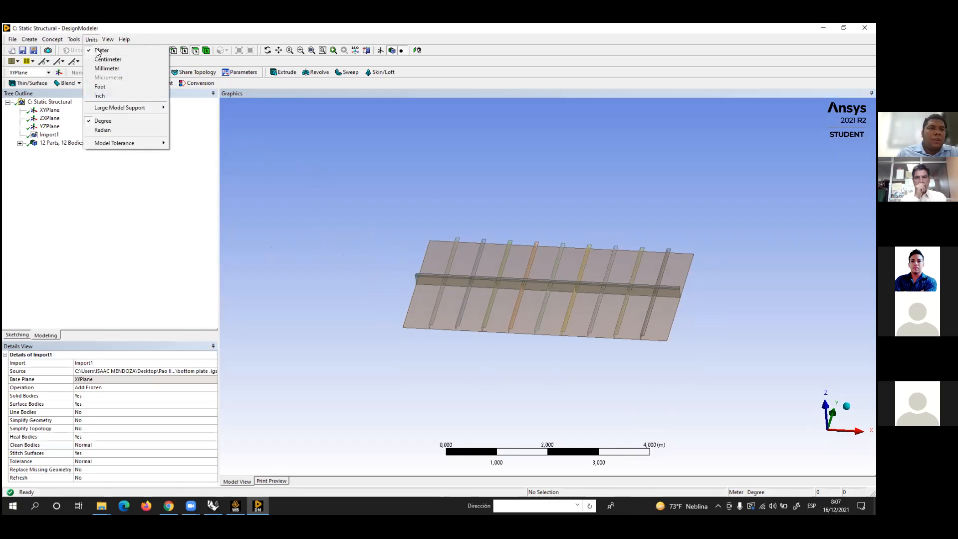
{"action": "left_click", "coordinate": [100, 95]}
{"action": "middle_click_drag", "start_coordinate": [476, 348], "coordinate": [500, 340]}
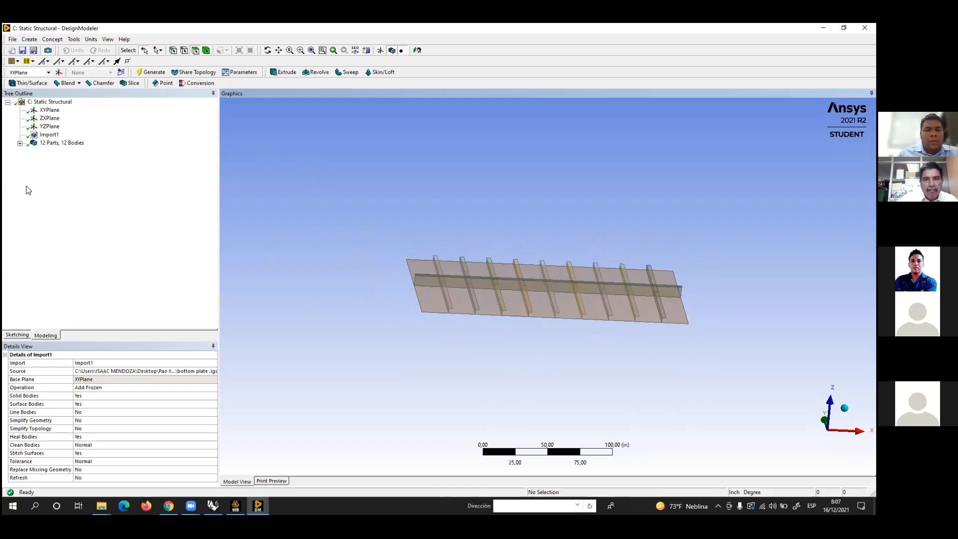
- Expand the imported bodies and go through the Shell bodies to identify which stiffener each one represents
{"action": "left_click", "coordinate": [20, 144]}
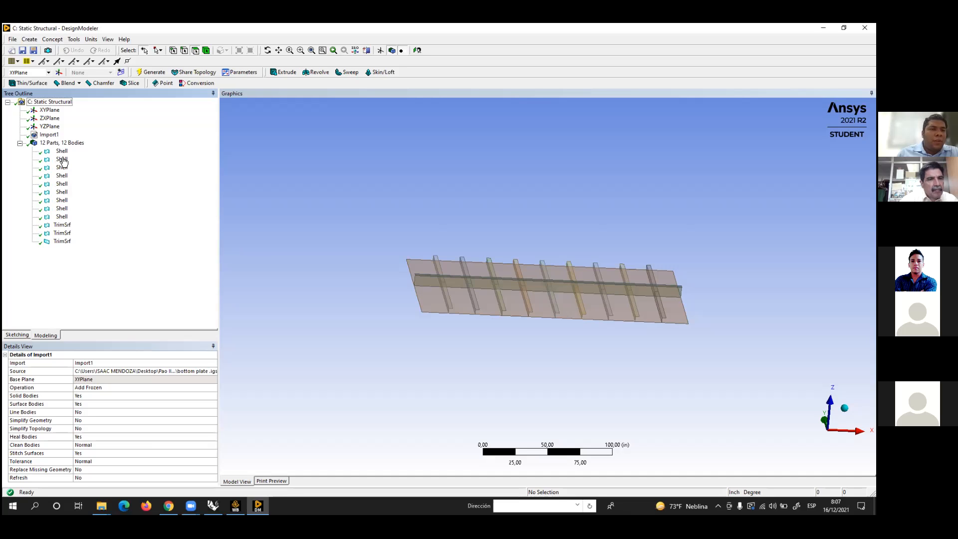
{"action": "left_click", "coordinate": [62, 159]}
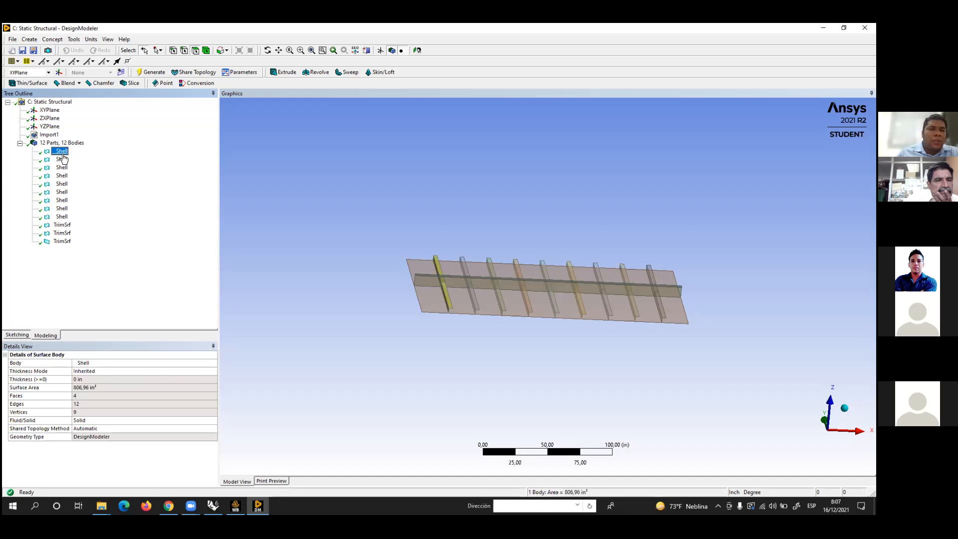
{"action": "left_click", "coordinate": [60, 176]}
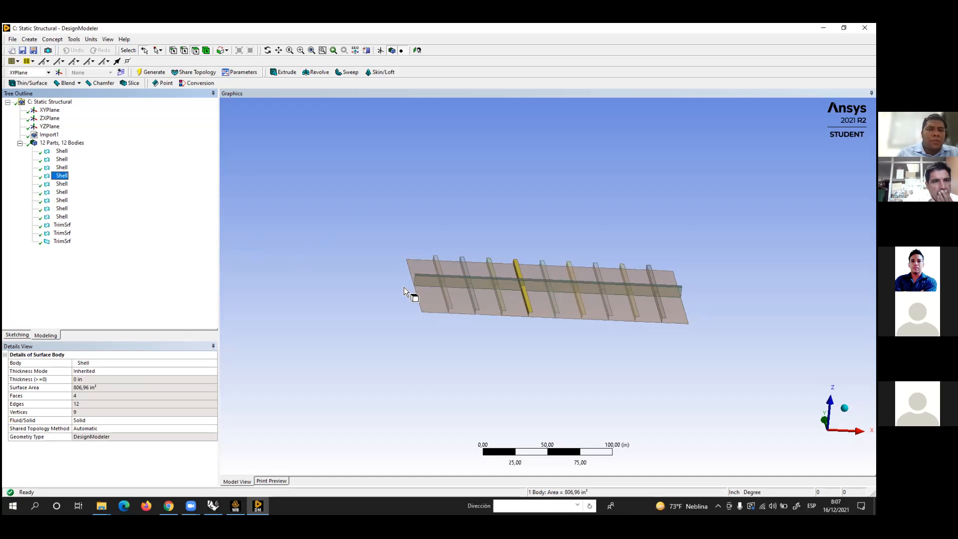
{"action": "left_click", "coordinate": [62, 185]}
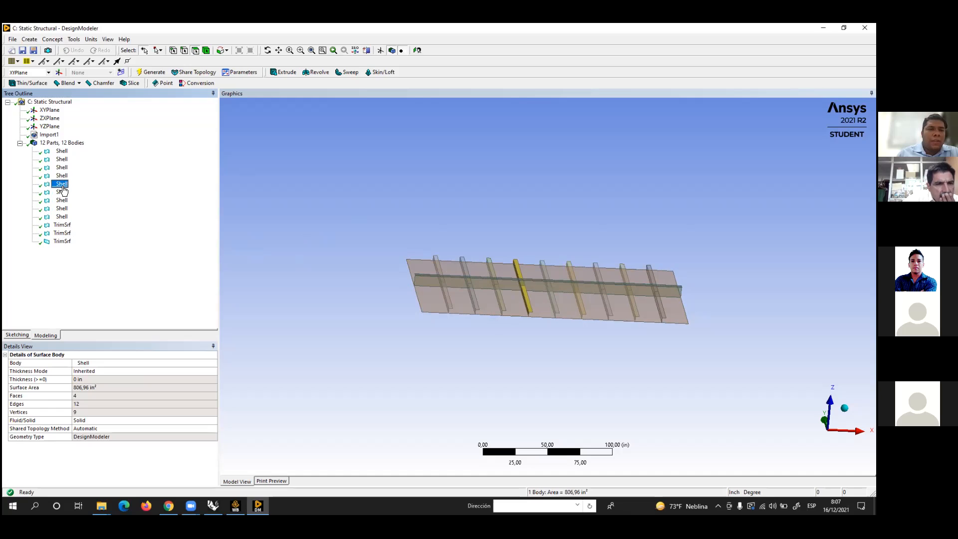
{"action": "left_click", "coordinate": [63, 192]}
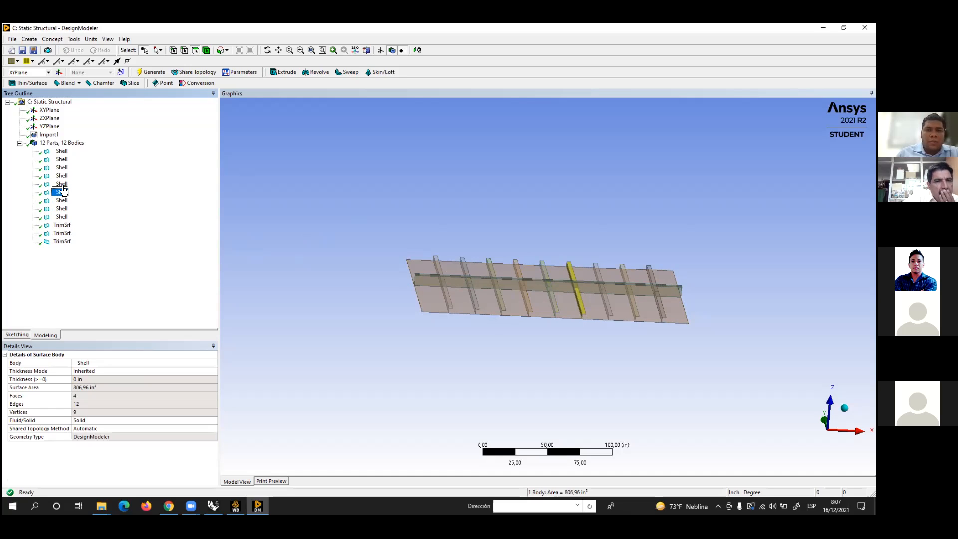
{"action": "key", "text": "Down"}
{"action": "key", "text": "Down"}
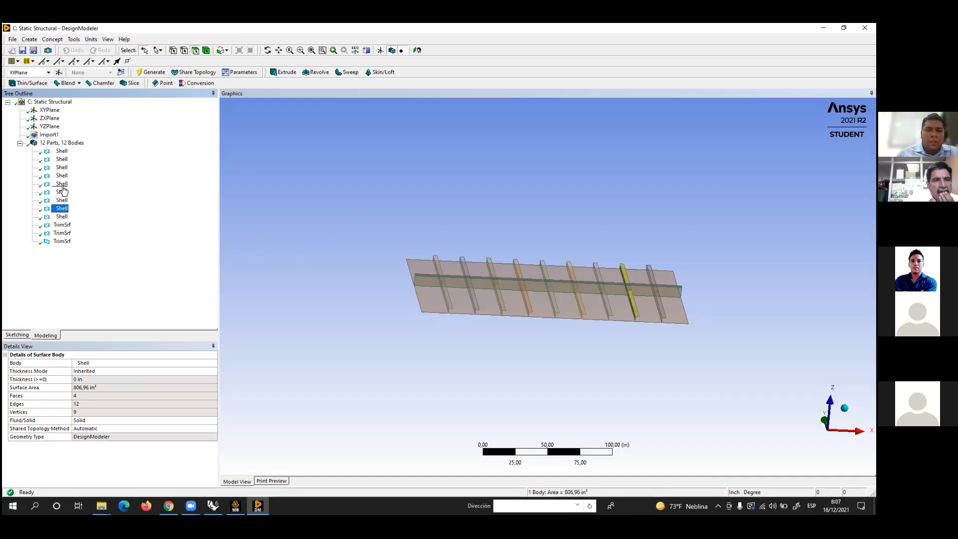
{"action": "key", "text": "Down"}
- Inspect the three TrimSrf bodies one after another to identify which part of the beam or plate each represents
{"action": "key", "text": "Down"}
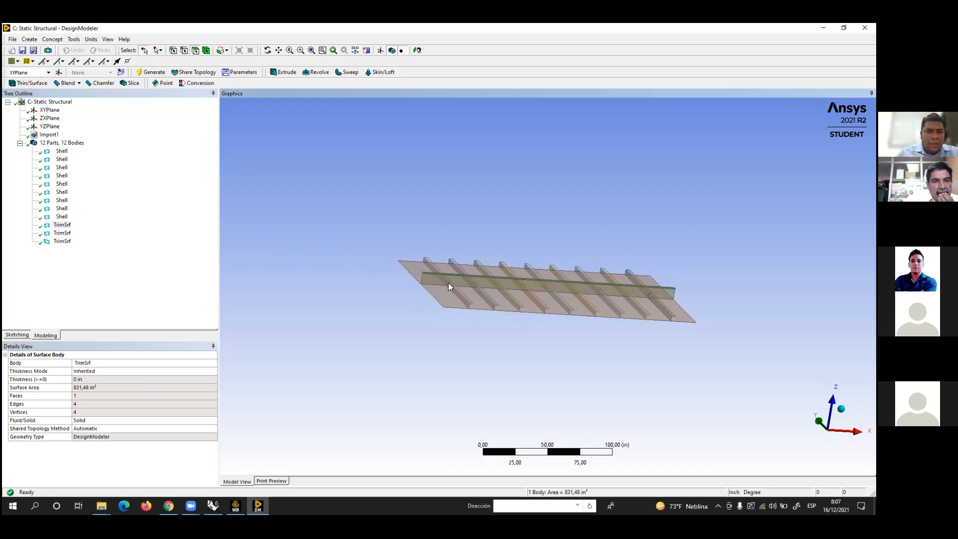
{"action": "scroll", "coordinate": [449, 282], "scroll_direction": "up", "scroll_amount": 10}
{"action": "scroll", "coordinate": [424, 265], "scroll_direction": "down", "scroll_amount": 6}
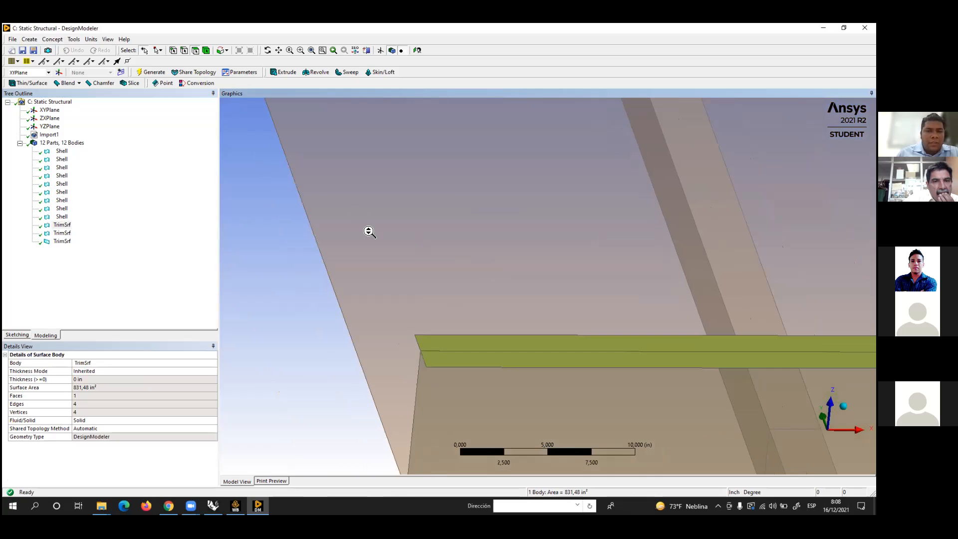
{"action": "scroll", "coordinate": [410, 262], "scroll_direction": "down", "scroll_amount": 1}
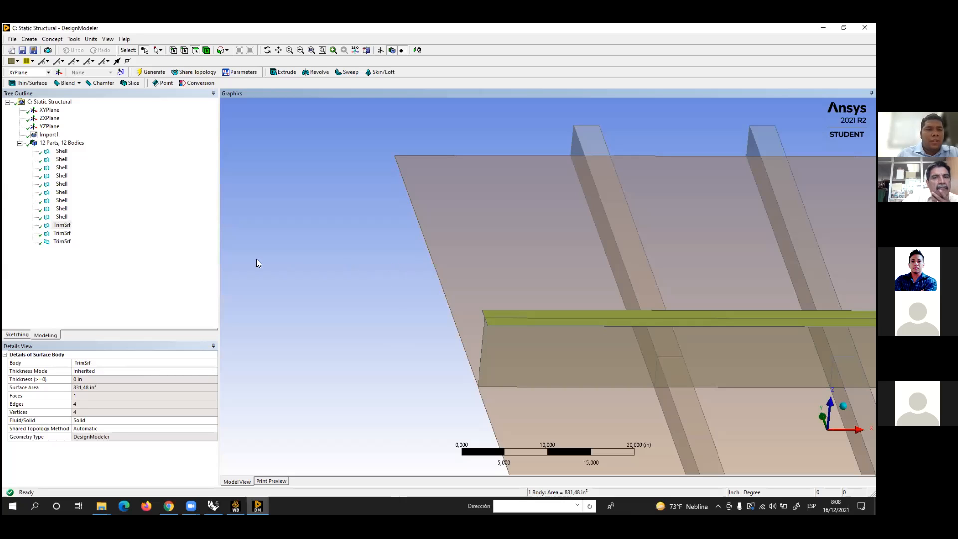
{"action": "left_click", "coordinate": [68, 234]}
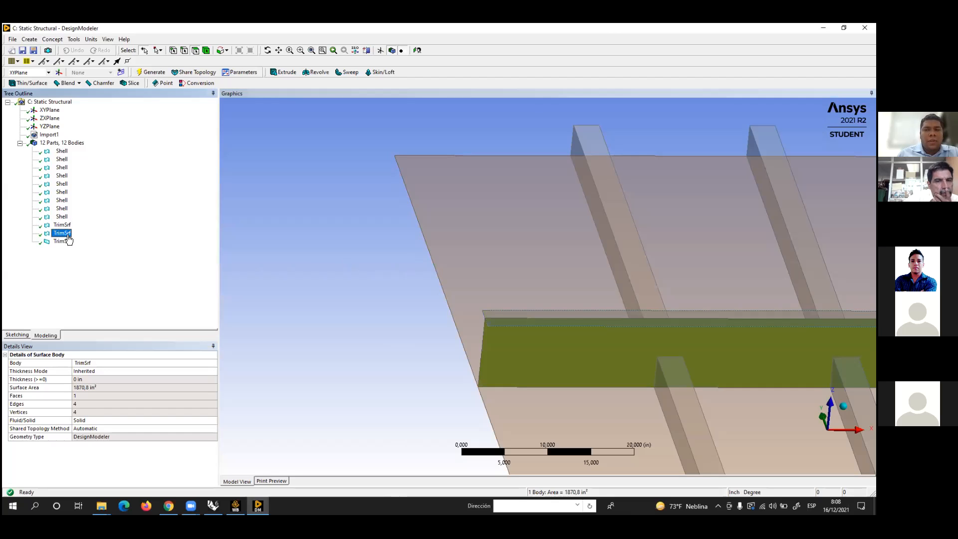
{"action": "left_click", "coordinate": [61, 241]}
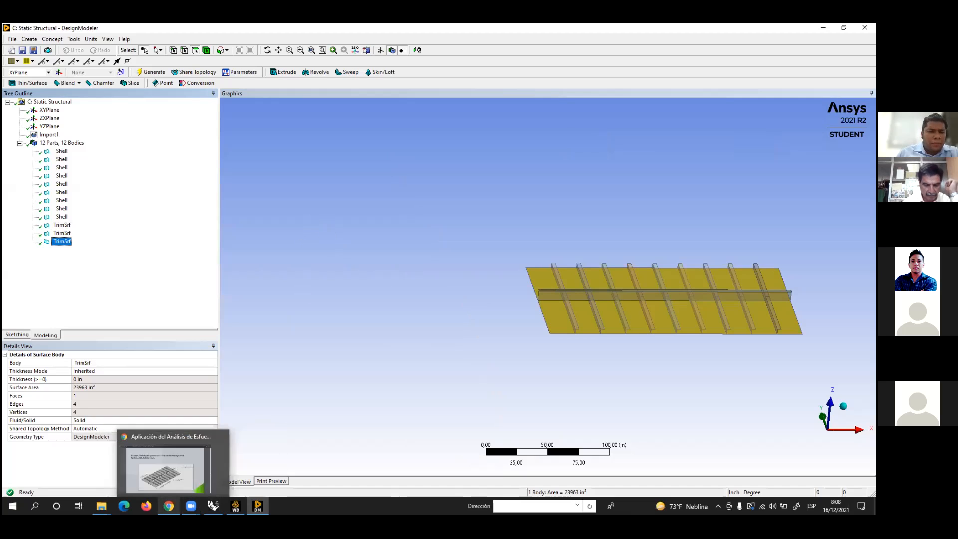
- Switch to the FinElem_Ch4_GeomModelling2021 PDF in Chrome and look up the thicknesses for the stiffeners, beam and bottom plate
{"action": "left_click", "coordinate": [169, 506]}
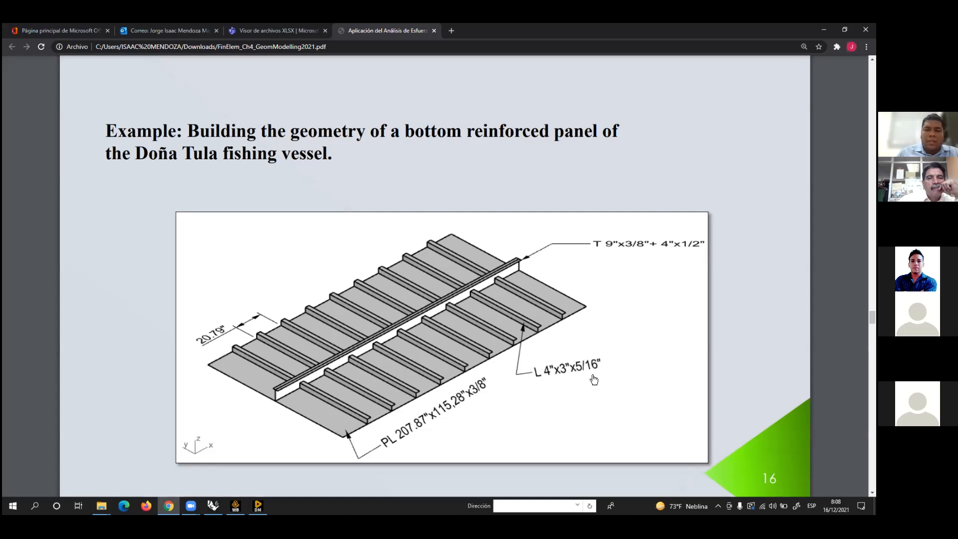
{"action": "scroll", "coordinate": [587, 371], "scroll_direction": "down", "scroll_amount": 2}
{"action": "scroll", "coordinate": [585, 369], "scroll_direction": "down", "scroll_amount": 20}
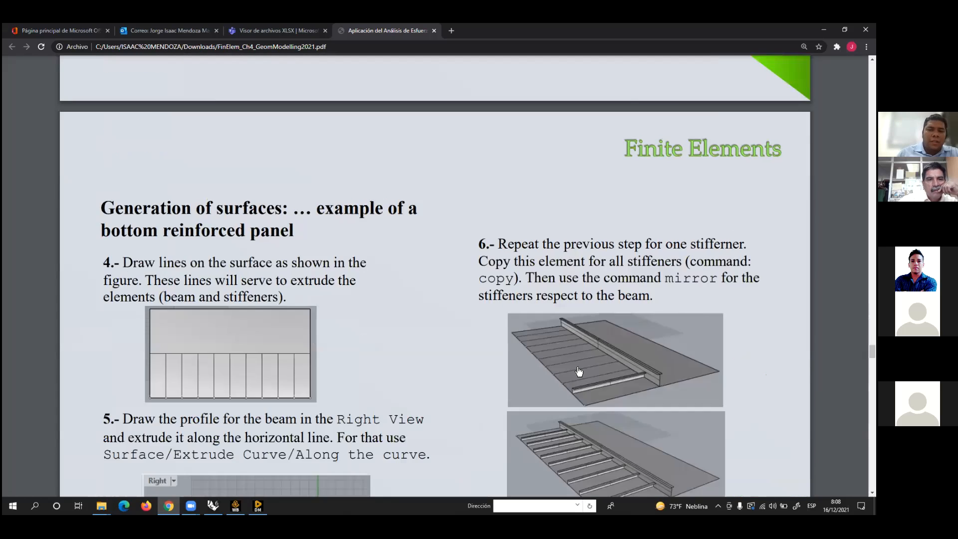
{"action": "scroll", "coordinate": [574, 368], "scroll_direction": "down", "scroll_amount": 7}
{"action": "scroll", "coordinate": [572, 368], "scroll_direction": "up", "scroll_amount": 11}
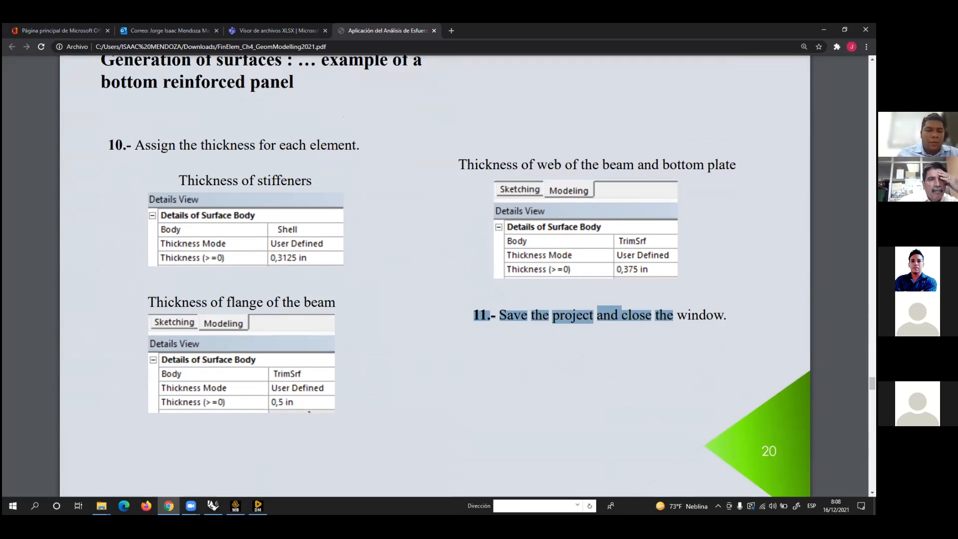
- Switch to DesignModeler and give all nine Shell bodies a User Defined thickness of 0,3125 in
{"action": "mouse_move", "coordinate": [258, 506]}
{"action": "left_click", "coordinate": [267, 470]}
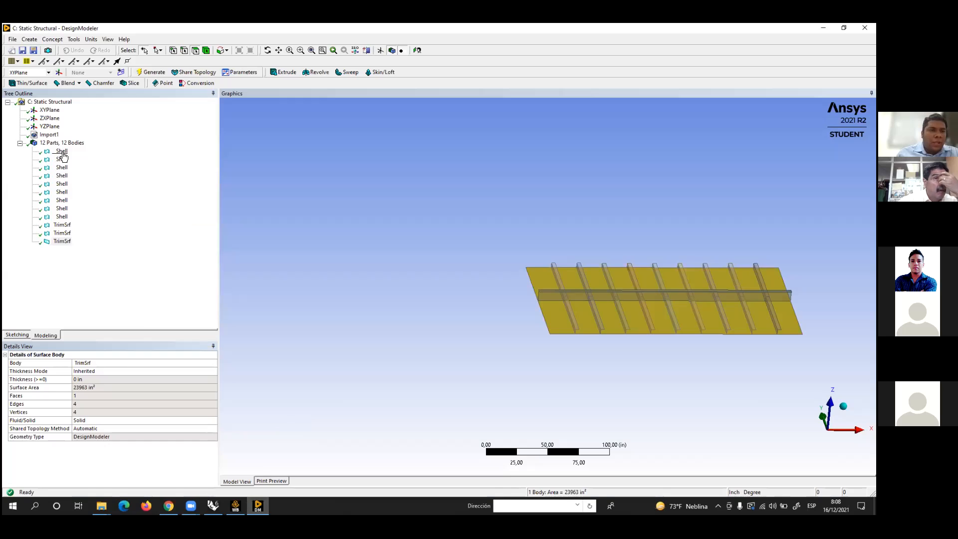
{"action": "left_click", "coordinate": [61, 152]}
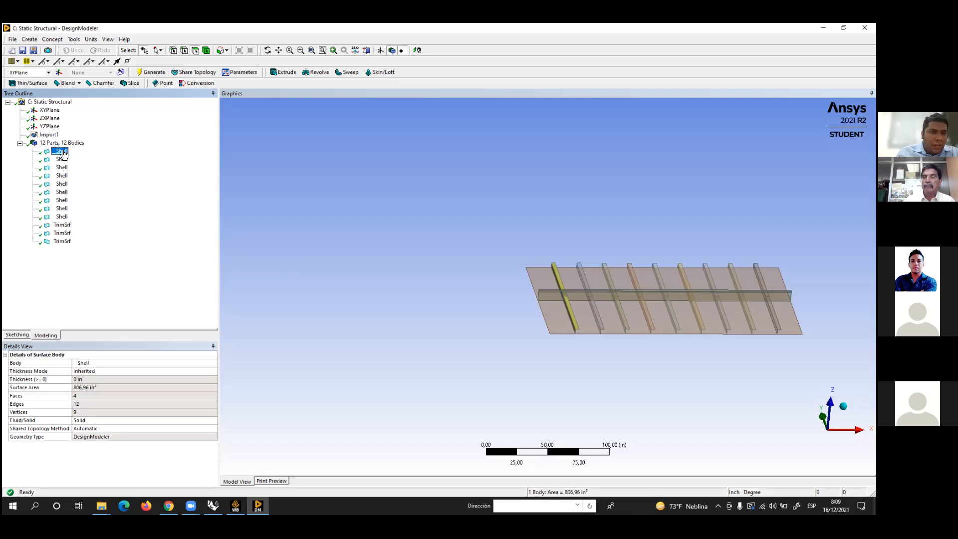
{"action": "left_click", "coordinate": [61, 218], "text": "shift"}
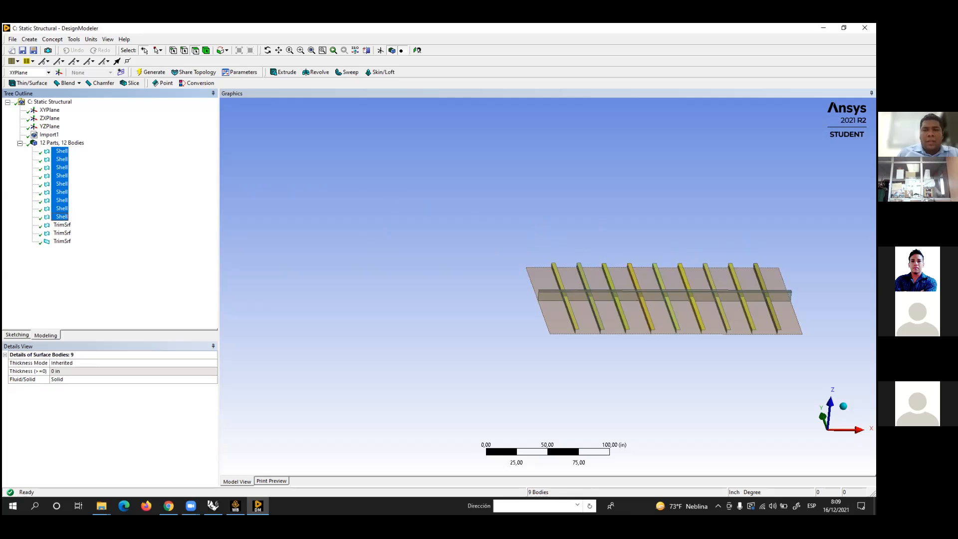
{"action": "left_click", "coordinate": [213, 365]}
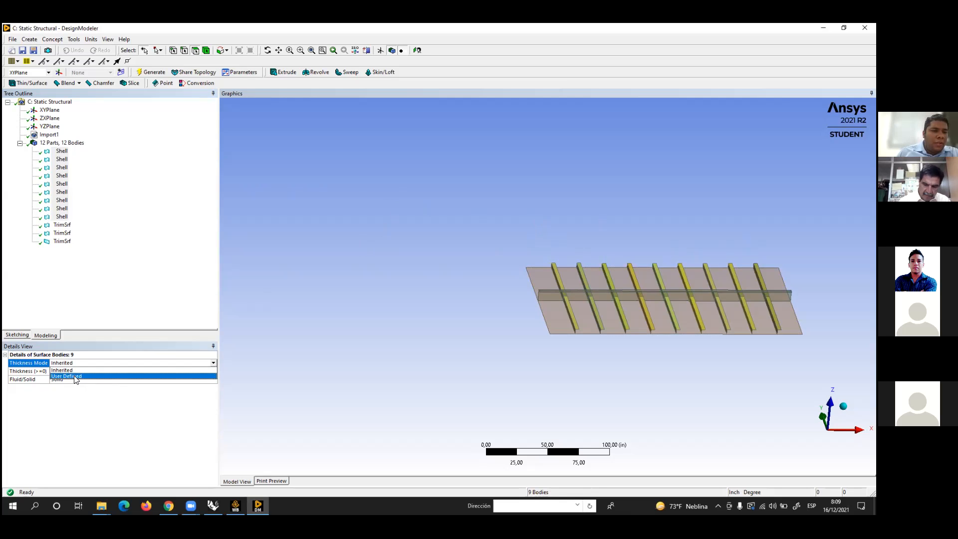
{"action": "left_click", "coordinate": [76, 380]}
{"action": "left_click", "coordinate": [89, 370]}
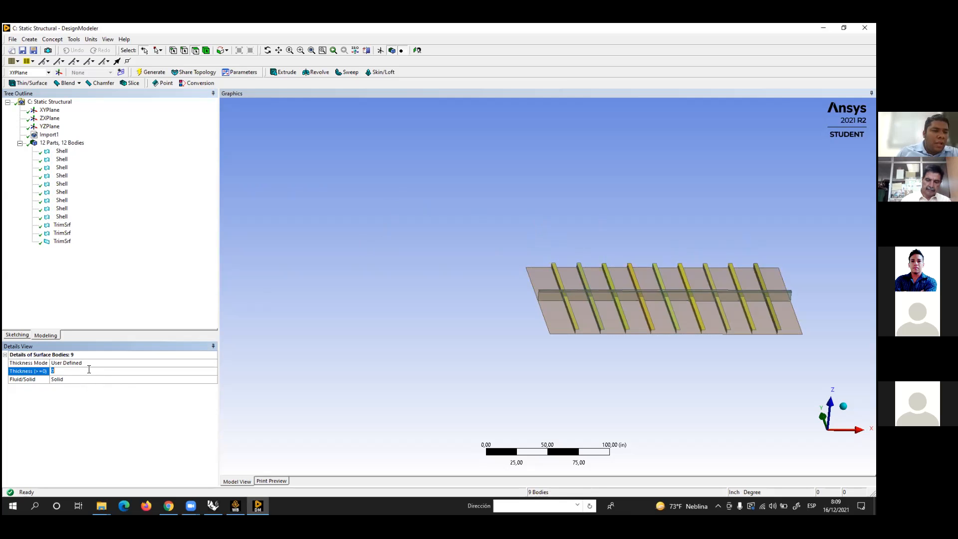
{"action": "type", "text": "0"}
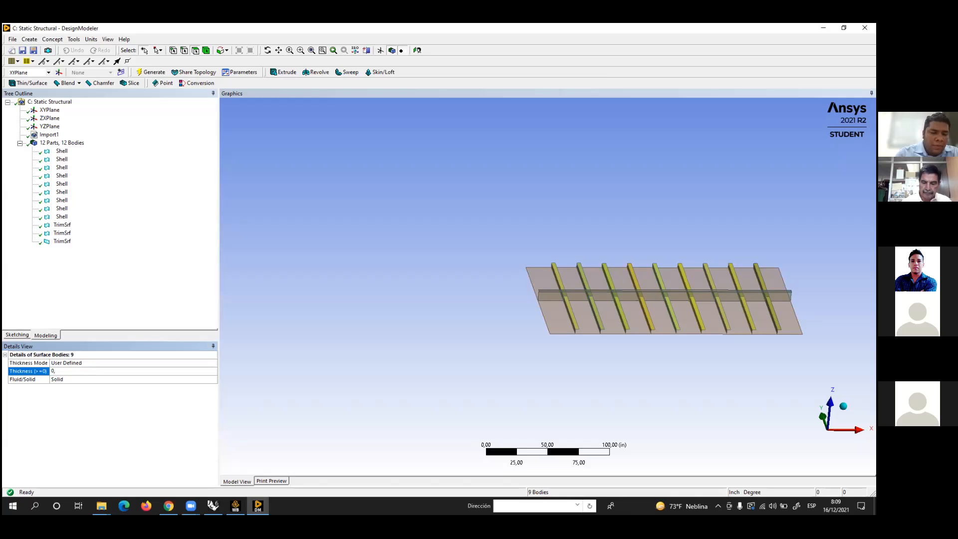
{"action": "type", "text": ",3125"}
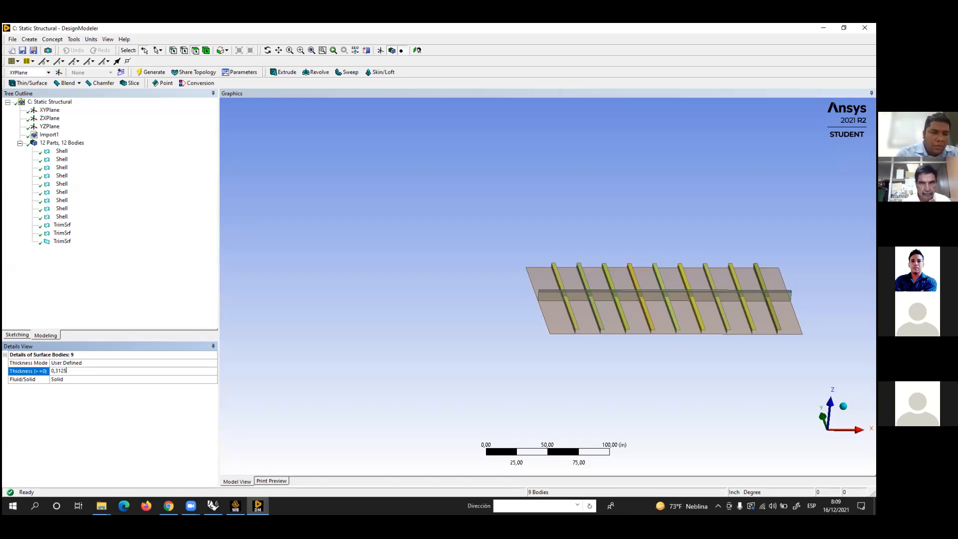
{"action": "left_click", "coordinate": [102, 270]}
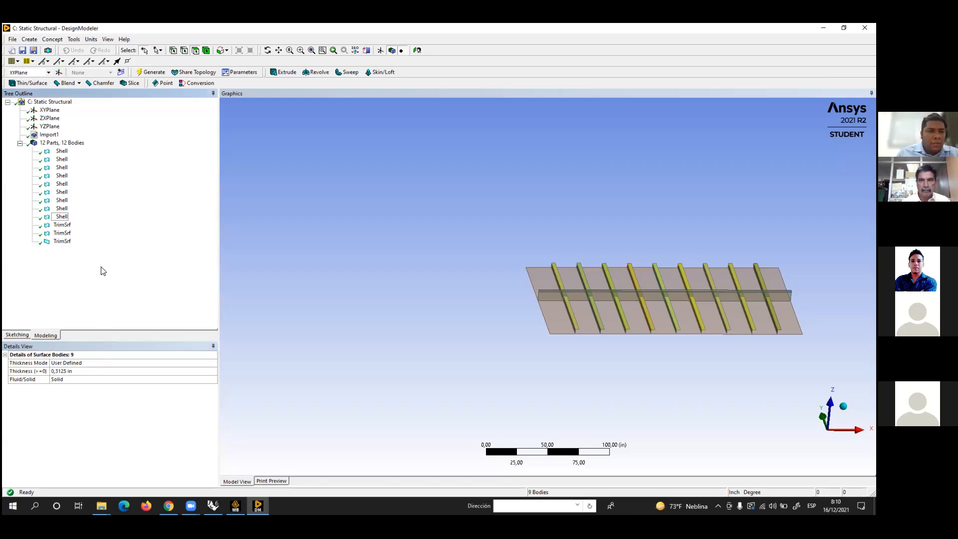
- Go through the Shell bodies one by one to check the thickness assigned to each stiffener
{"action": "left_click", "coordinate": [61, 151]}
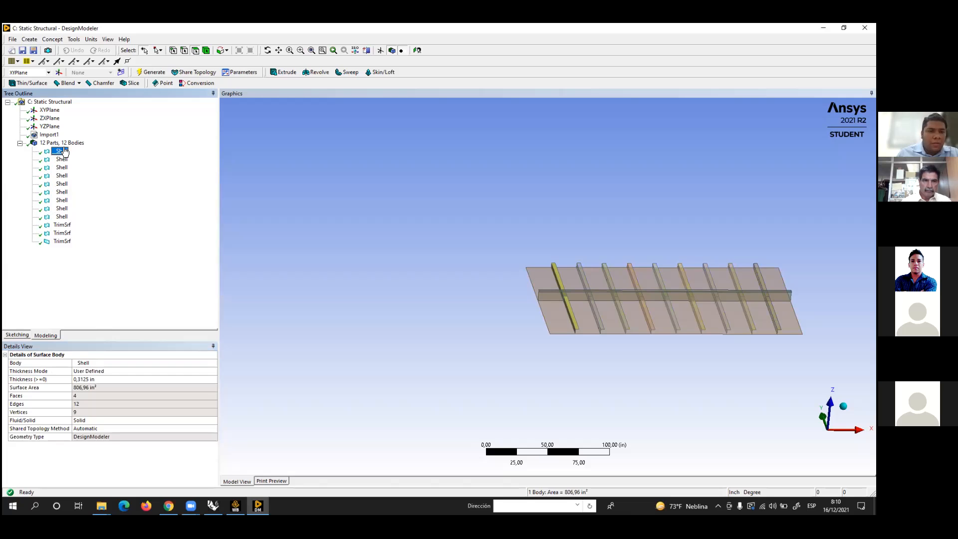
{"action": "key", "text": "Down"}
{"action": "key", "text": "Down"}
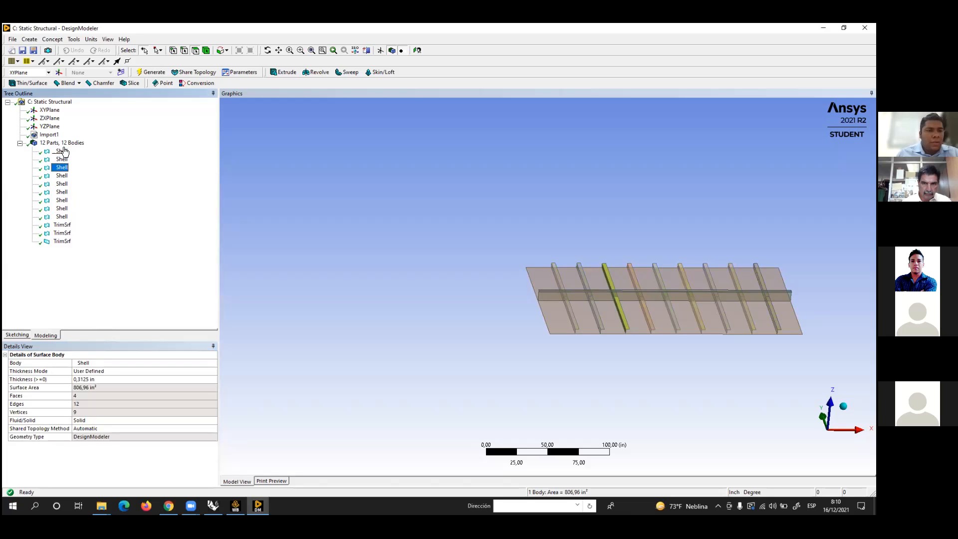
{"action": "left_click", "coordinate": [93, 379]}
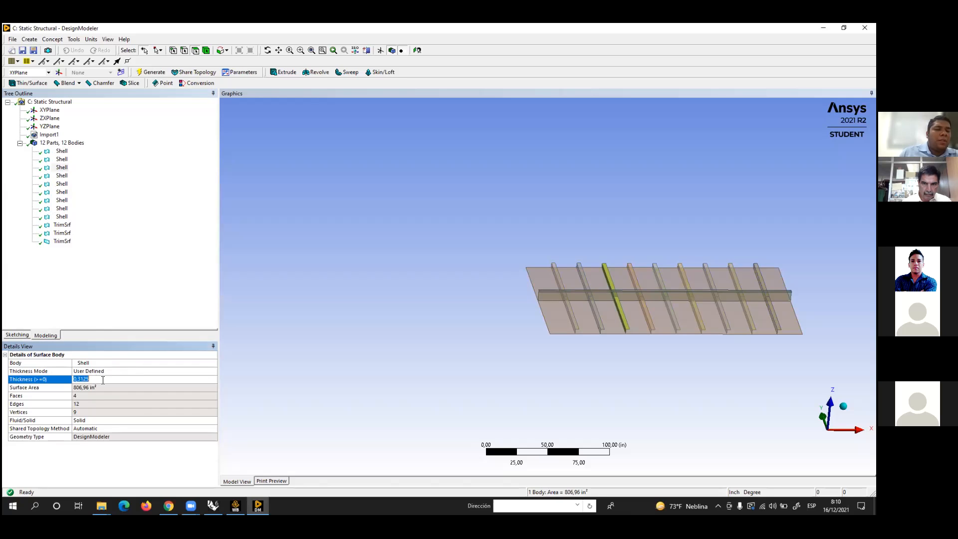
{"action": "left_click", "coordinate": [65, 176]}
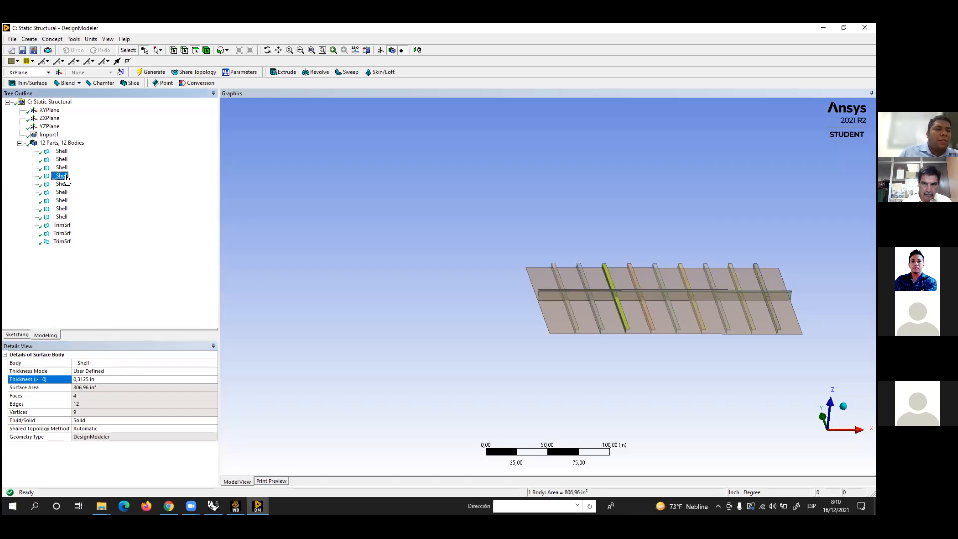
{"action": "key", "text": "Down"}
{"action": "key", "text": "Down"}
{"action": "key", "text": "Down"}
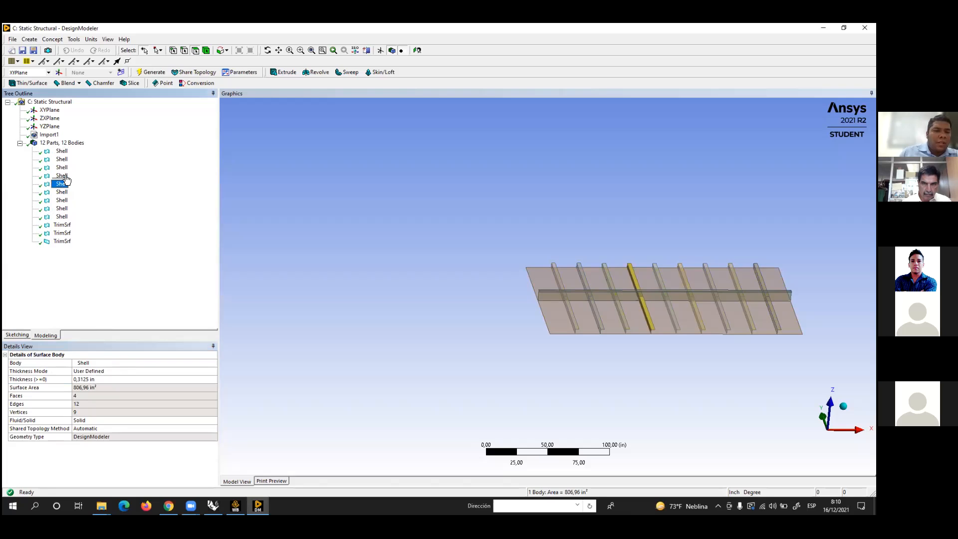
{"action": "key", "text": "Down"}
{"action": "key", "text": "Down"}
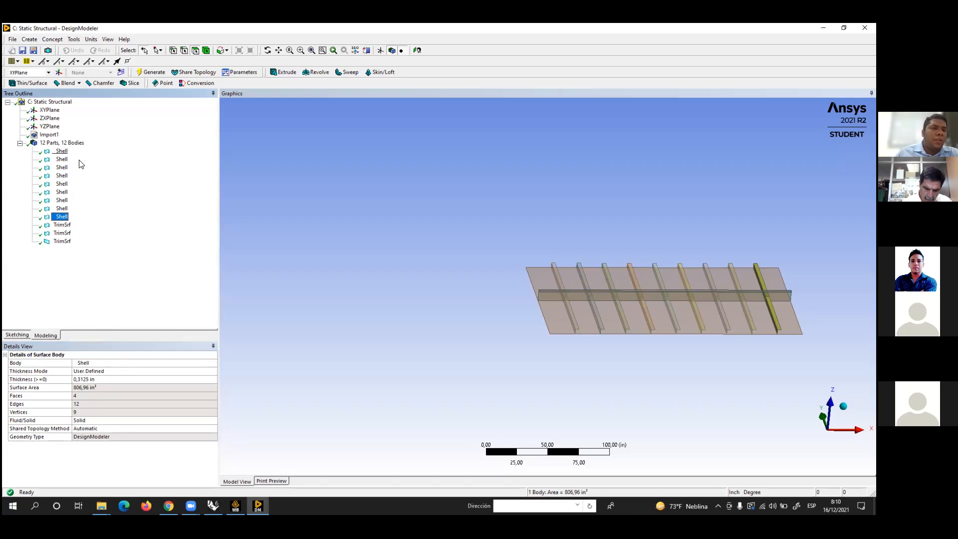
- Rename the first Shell body as "stiffener 1"
{"action": "left_click", "coordinate": [62, 152]}
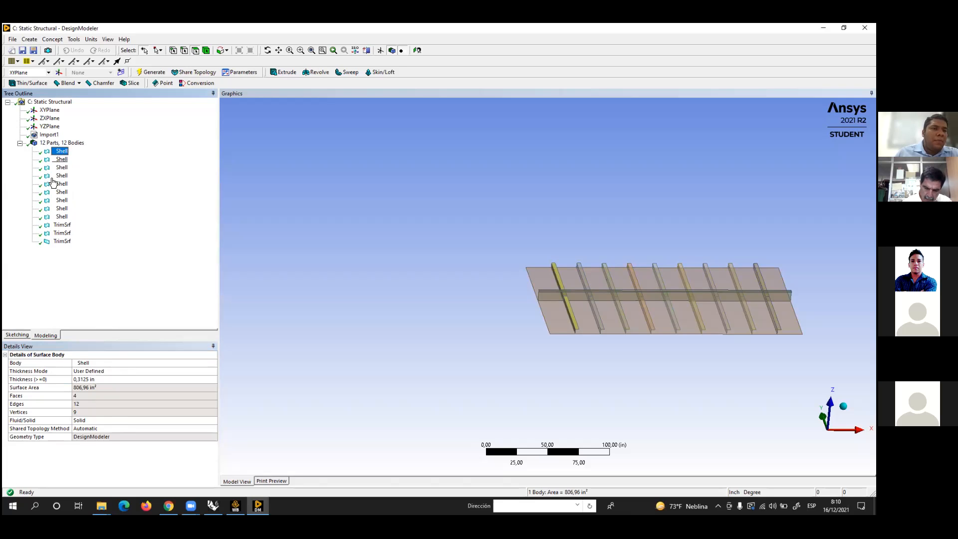
{"action": "right_click", "coordinate": [60, 159]}
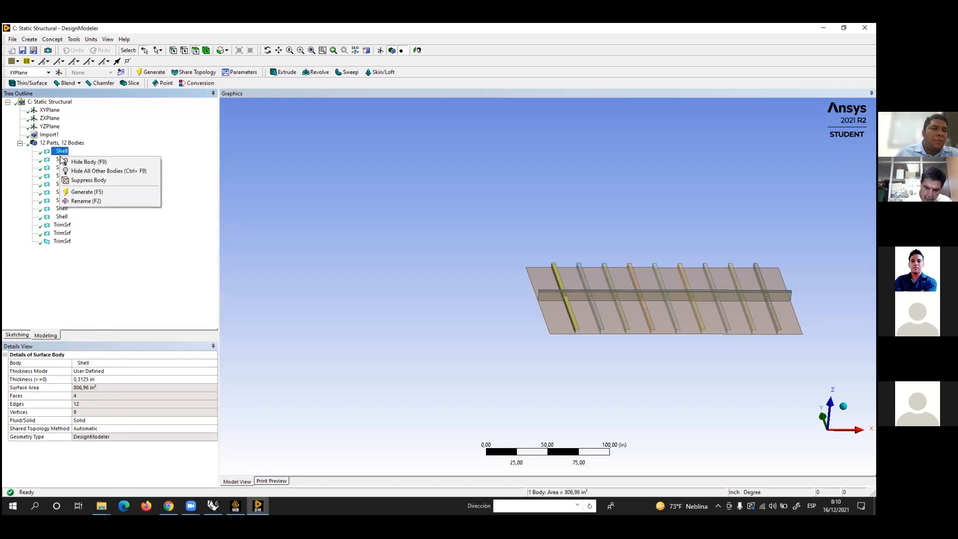
{"action": "left_click", "coordinate": [144, 195]}
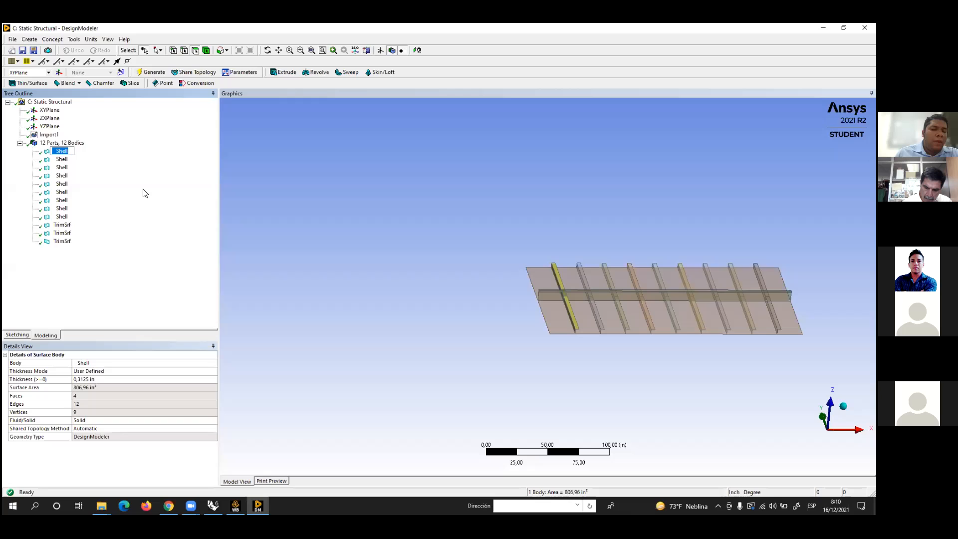
{"action": "type", "text": "stiffener 1"}
- Rename the second Shell body as "stiffener2"
{"action": "left_click", "coordinate": [61, 160]}
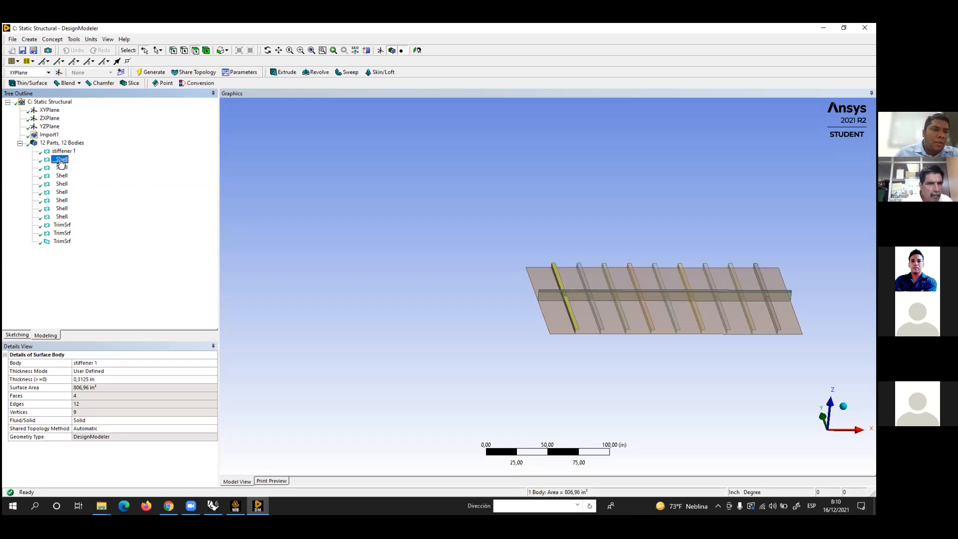
{"action": "right_click", "coordinate": [60, 160]}
{"action": "left_click", "coordinate": [88, 204]}
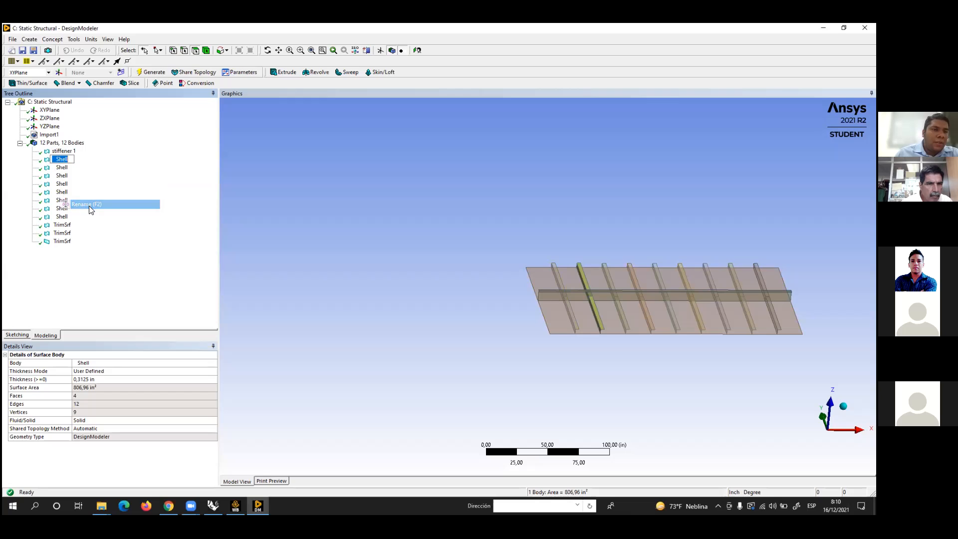
{"action": "type", "text": "sti"}
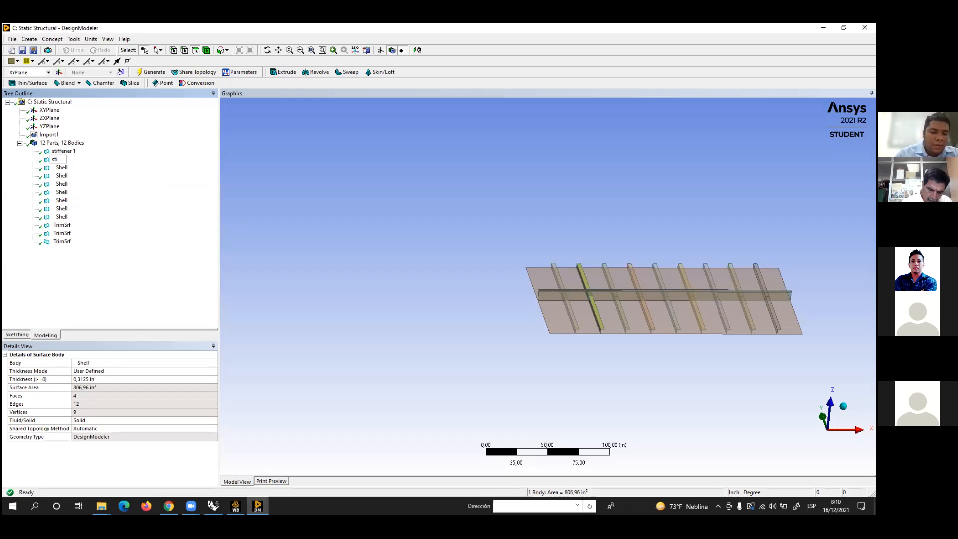
{"action": "type", "text": "ffen"}
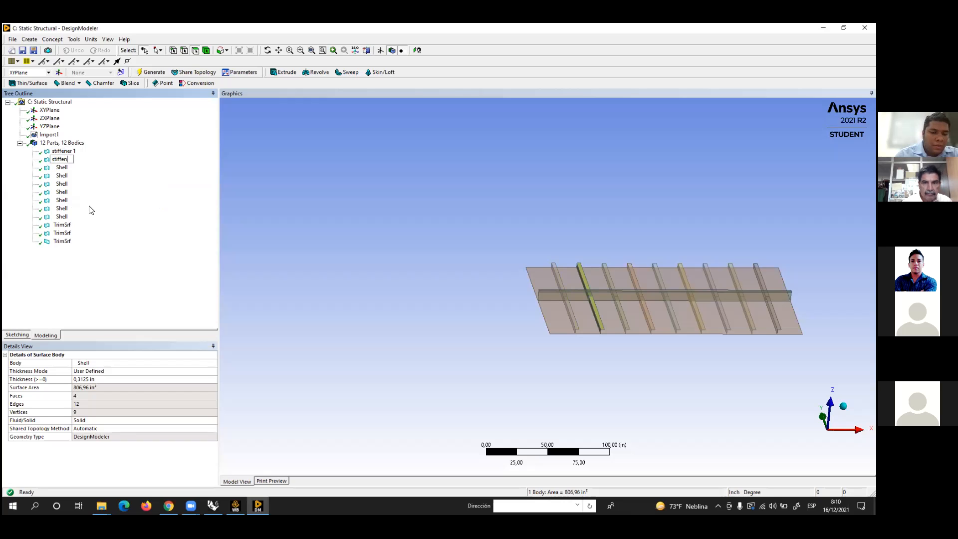
{"action": "type", "text": "er2"}
{"action": "left_click", "coordinate": [62, 168]}
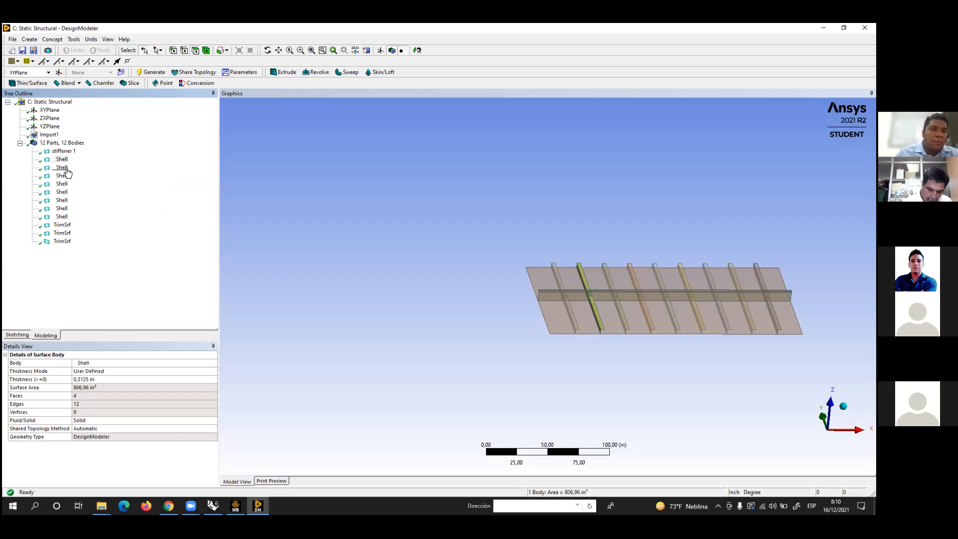
- Identify the first TrimSrf body in the model and rename it as "flange"
{"action": "left_click", "coordinate": [63, 225]}
{"action": "scroll", "coordinate": [554, 304], "scroll_direction": "down", "scroll_amount": 6}
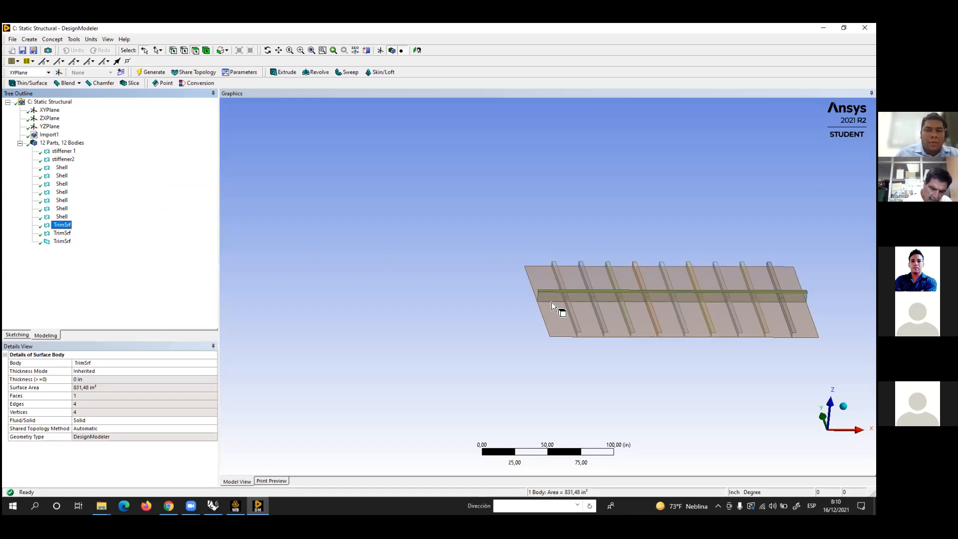
{"action": "left_click", "coordinate": [64, 233]}
{"action": "left_click", "coordinate": [64, 226]}
{"action": "right_click", "coordinate": [64, 228]}
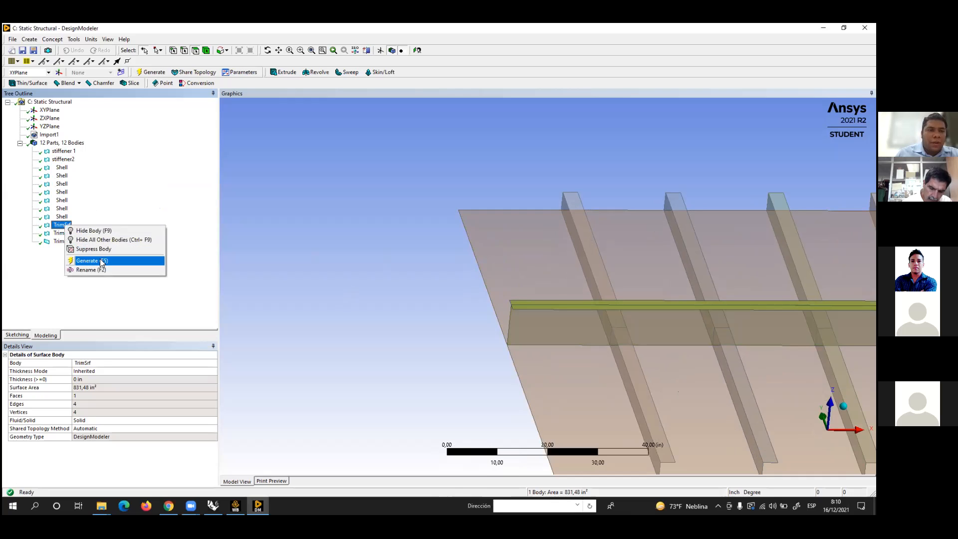
{"action": "left_click", "coordinate": [102, 269]}
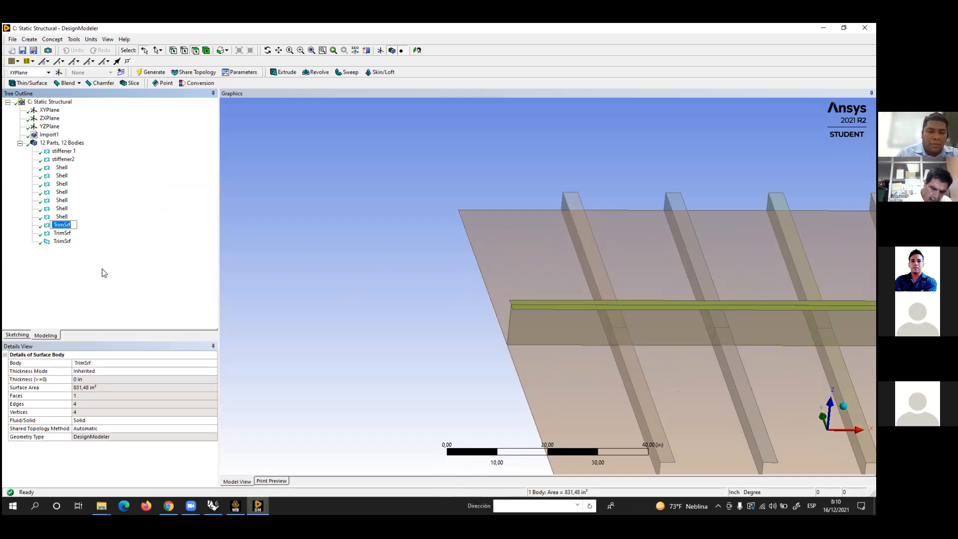
{"action": "type", "text": "flange"}
- Rename the TrimSrf body directly below the flange as "web"
{"action": "left_click", "coordinate": [67, 234]}
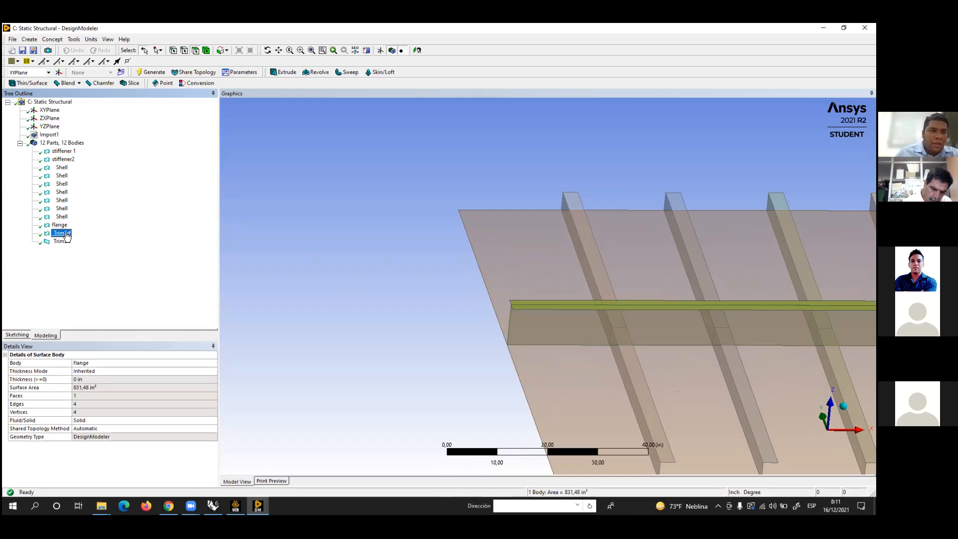
{"action": "right_click", "coordinate": [68, 235]}
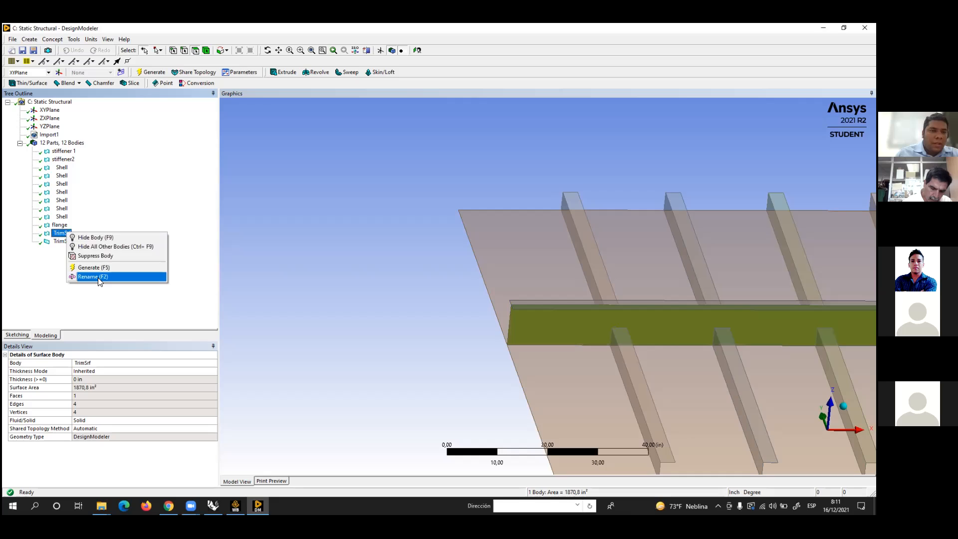
{"action": "left_click", "coordinate": [98, 278]}
{"action": "type", "text": "web"}
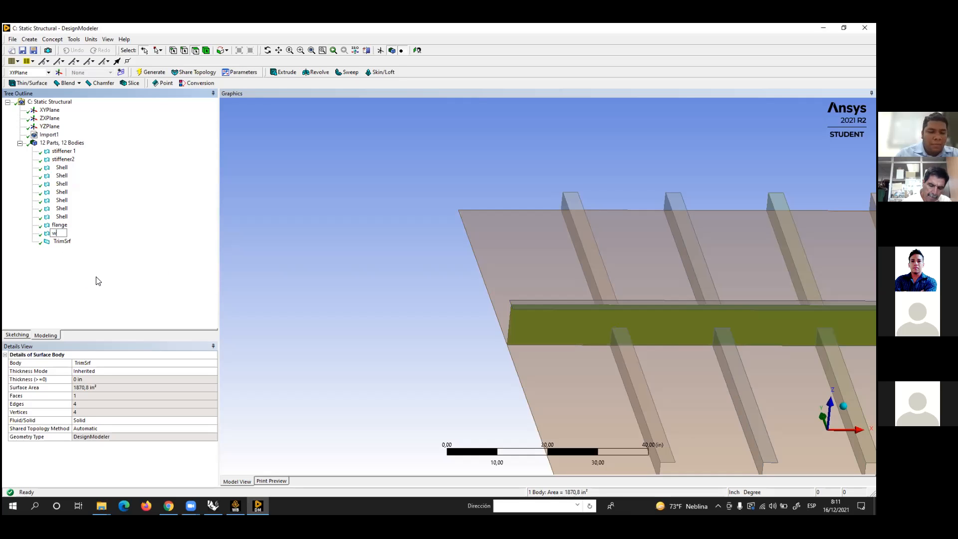
- Rename the last TrimSrf body, the large base surface, as "bottom plate"
{"action": "left_click", "coordinate": [59, 242]}
{"action": "right_click", "coordinate": [59, 244]}
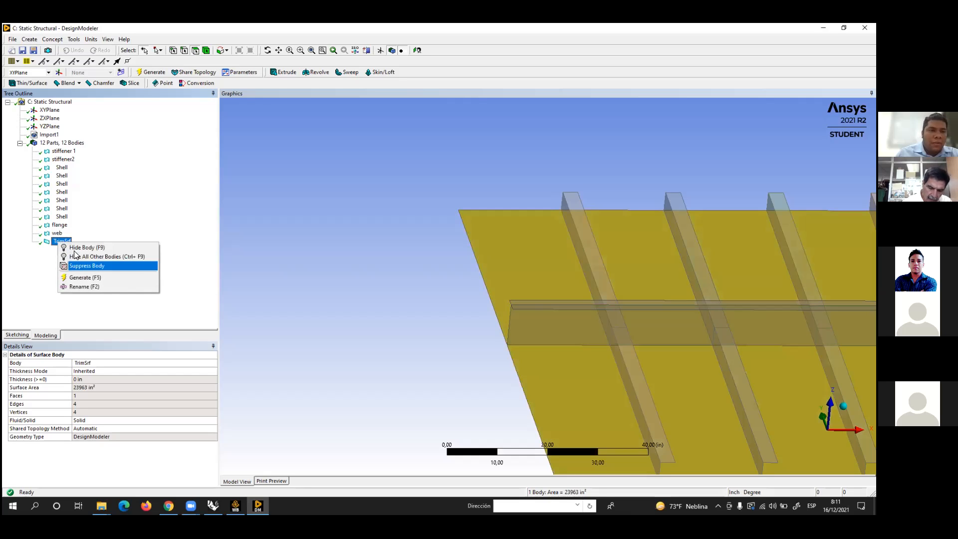
{"action": "left_click", "coordinate": [98, 289]}
{"action": "type", "text": "bottom plate"}
{"action": "key", "text": "Return"}
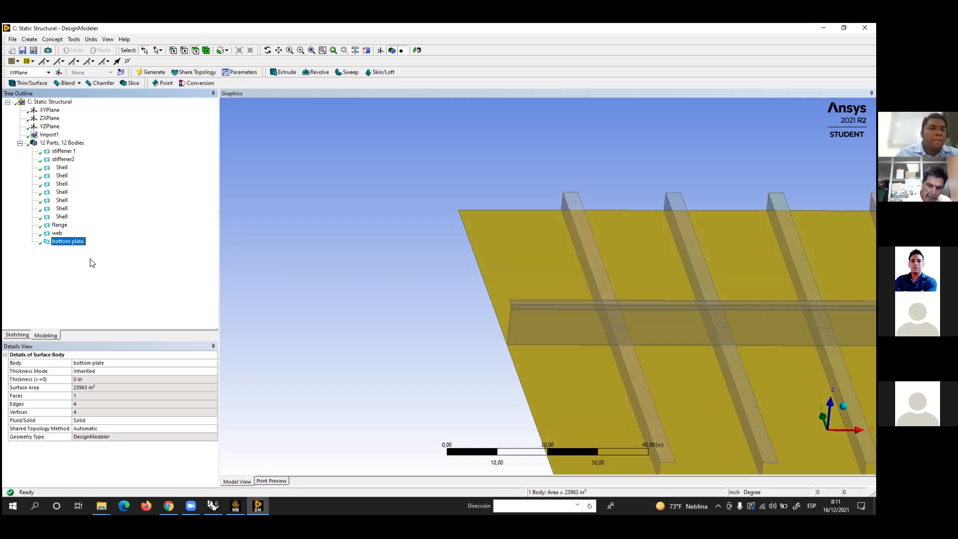
- Check the flange thickness in the guide PDF, then set the flange body's thickness mode to User Defined with 0,5 in
{"action": "left_click", "coordinate": [59, 225]}
{"action": "scroll", "coordinate": [511, 278], "scroll_direction": "down", "scroll_amount": 2}
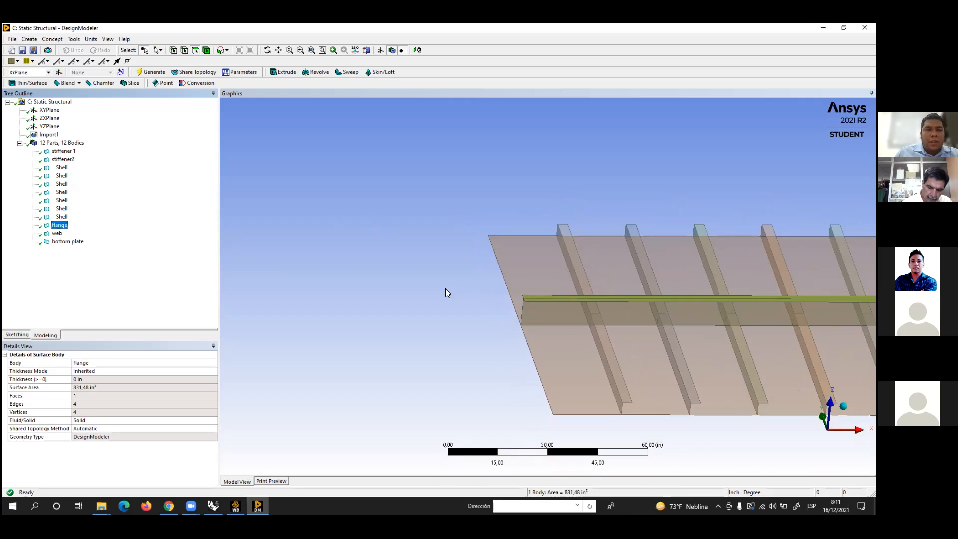
{"action": "left_click", "coordinate": [169, 505]}
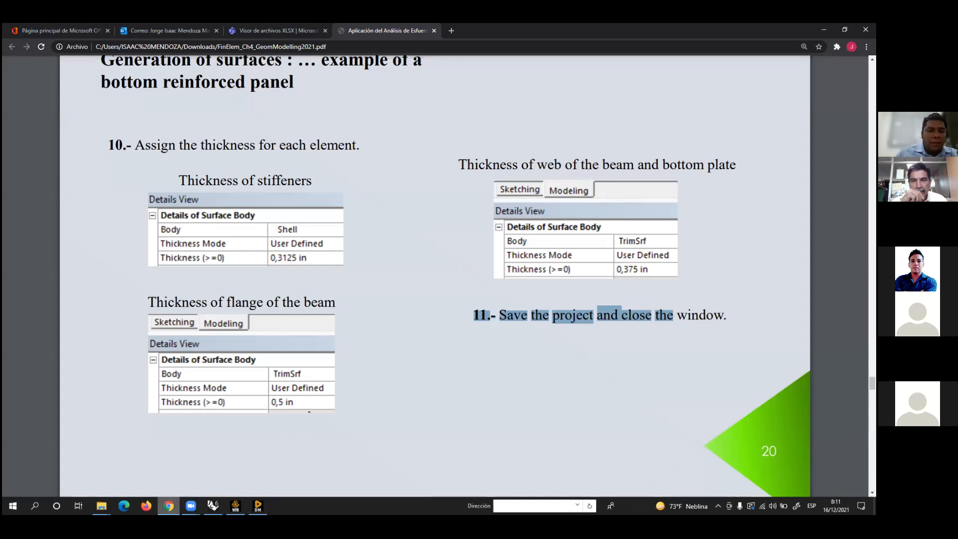
{"action": "key", "text": "alt+Tab"}
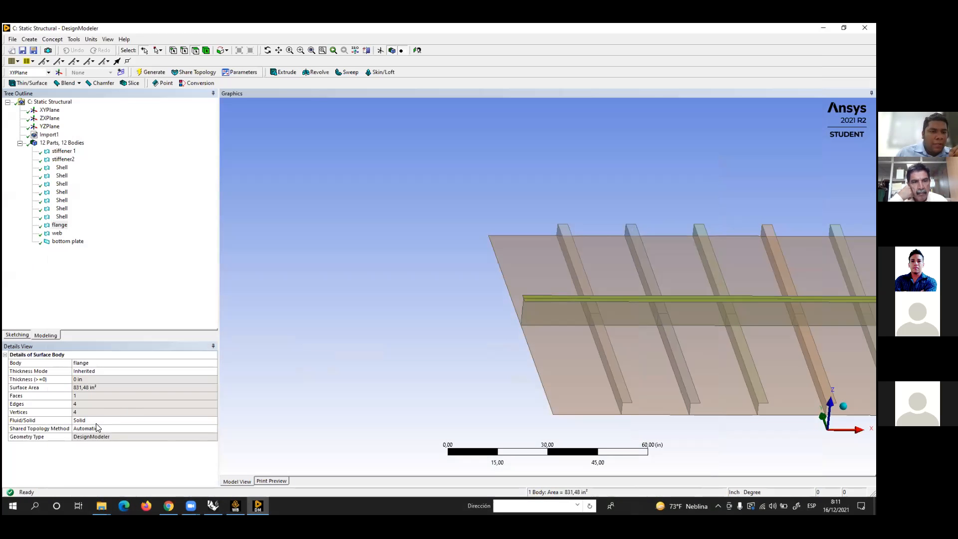
{"action": "left_click", "coordinate": [214, 371]}
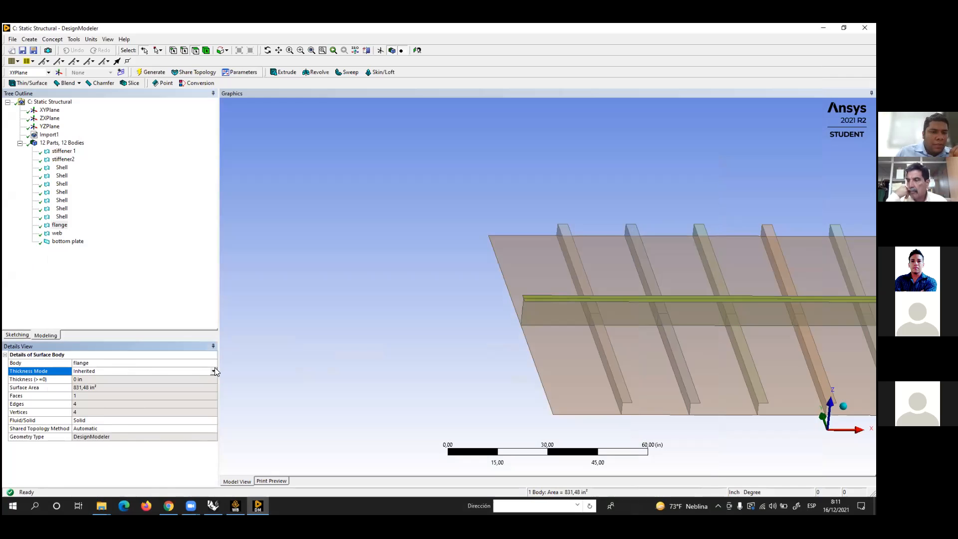
{"action": "left_click", "coordinate": [214, 371]}
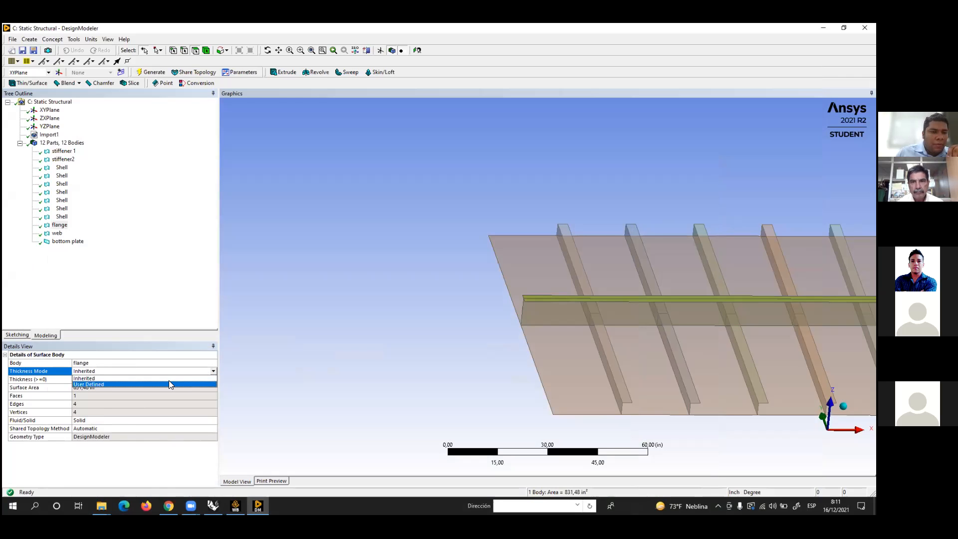
{"action": "left_click", "coordinate": [169, 385]}
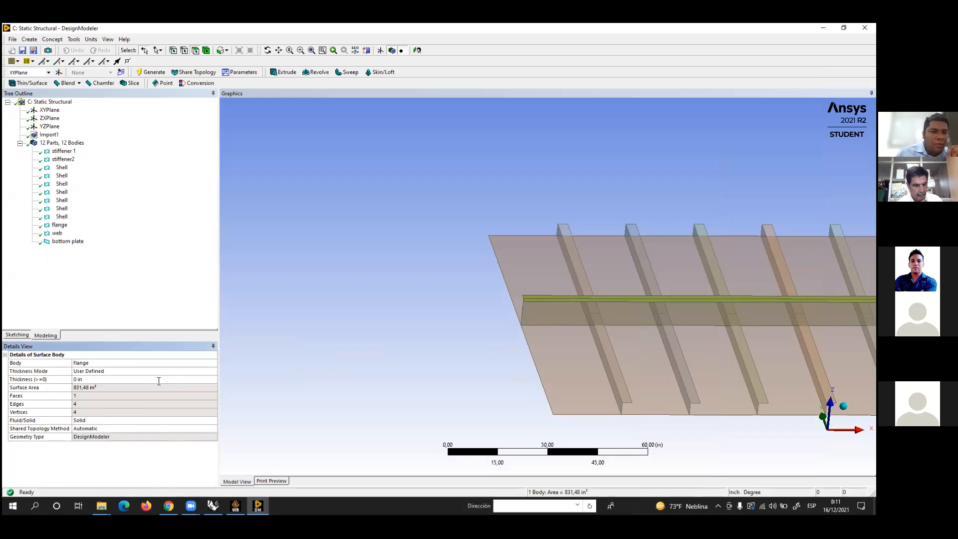
{"action": "left_click", "coordinate": [159, 381]}
{"action": "type", "text": "0,5"}
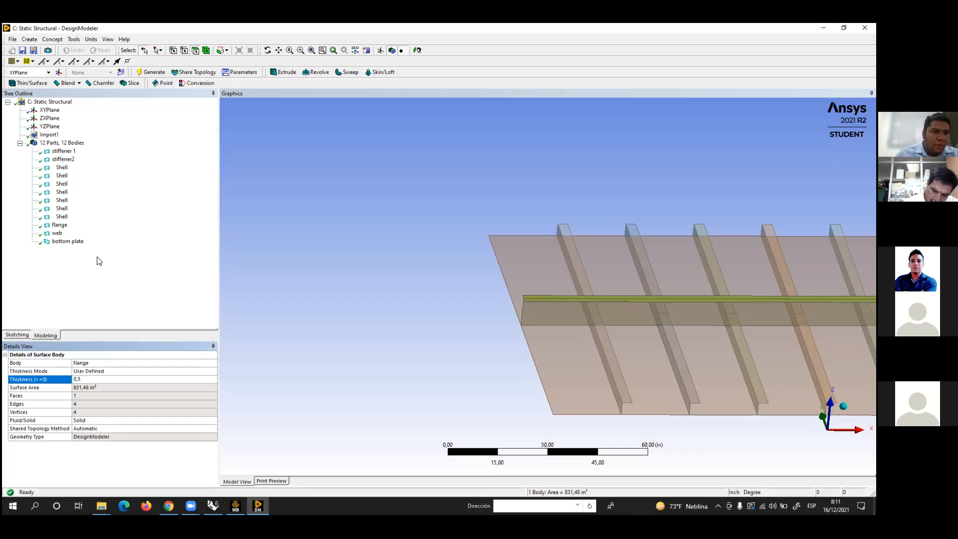
- Set the web body's thickness mode to User Defined with a thickness of 0,375 in
{"action": "left_click", "coordinate": [57, 233]}
{"action": "left_click", "coordinate": [204, 372]}
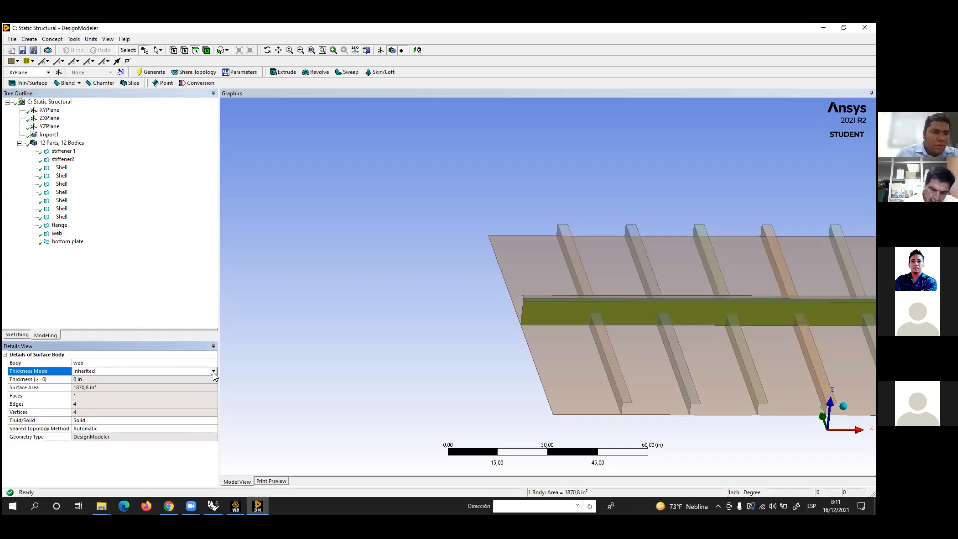
{"action": "left_click", "coordinate": [213, 371]}
{"action": "left_click", "coordinate": [194, 386]}
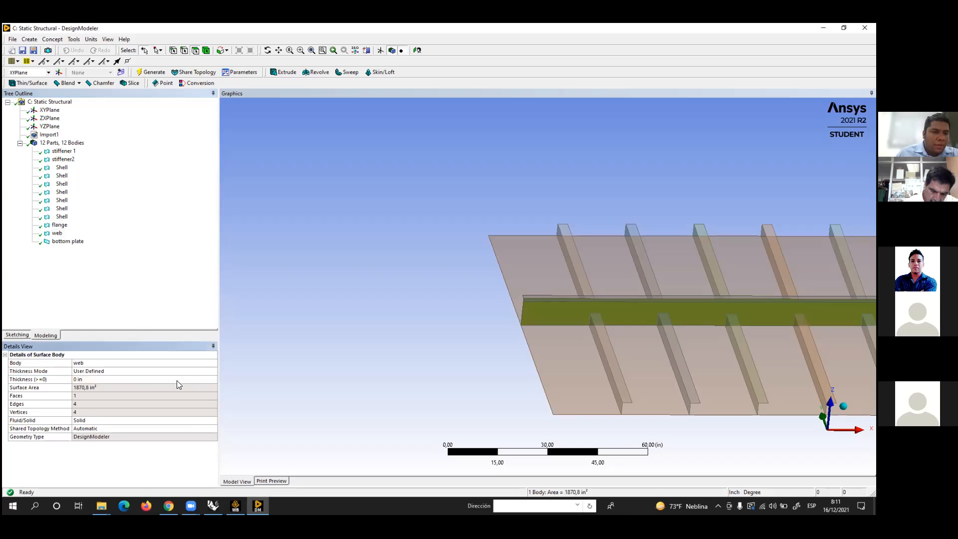
{"action": "left_click", "coordinate": [141, 380]}
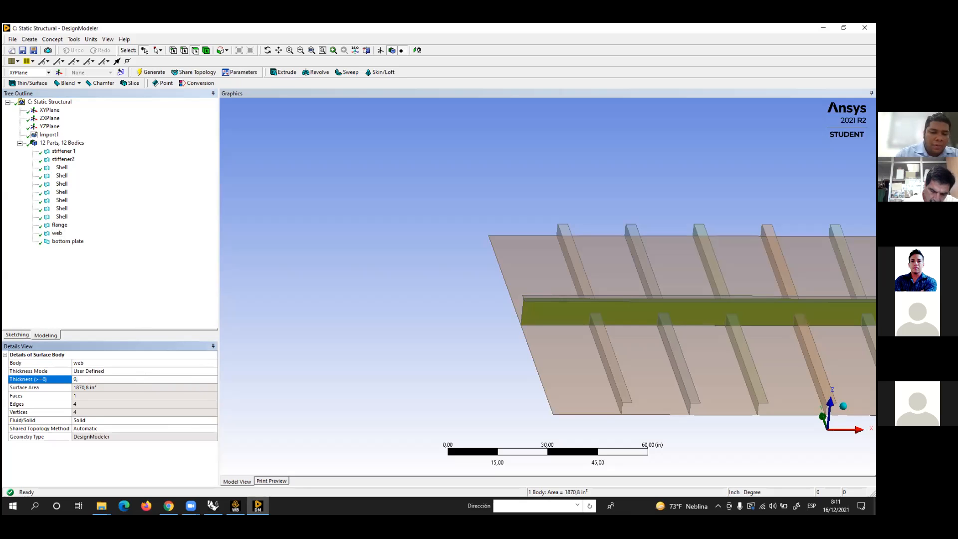
{"action": "type", "text": ",375"}
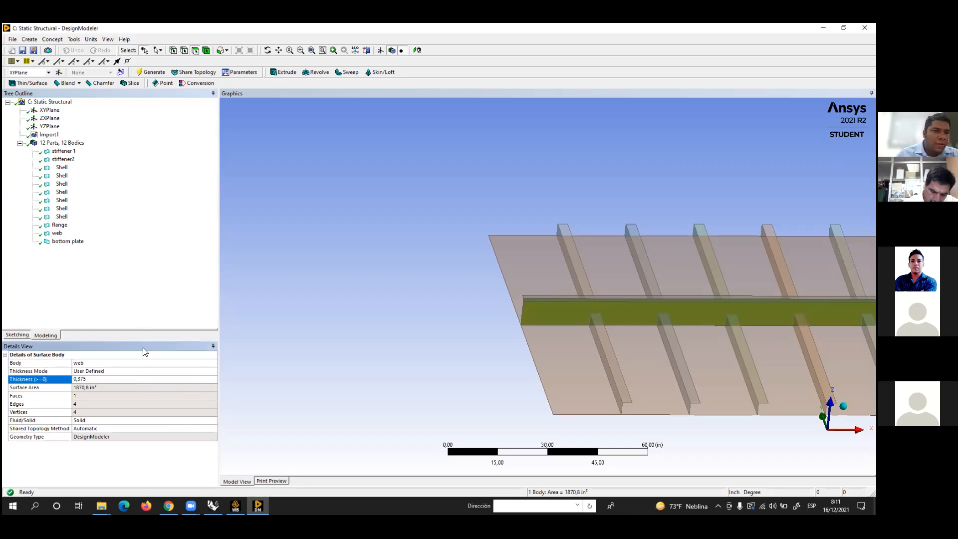
- Set the bottom plate body's thickness mode to User Defined with a thickness of 0,375 in
{"action": "left_click", "coordinate": [62, 241]}
{"action": "left_click", "coordinate": [208, 372]}
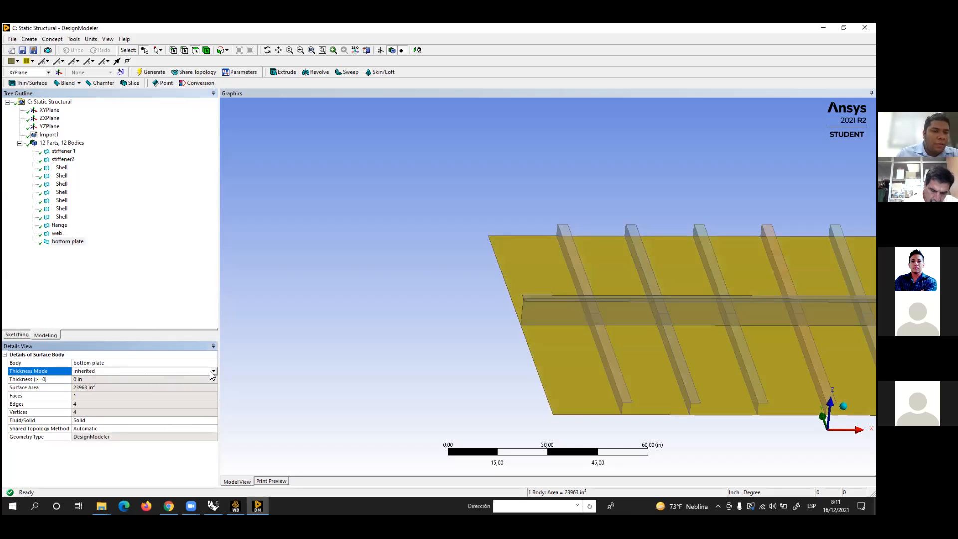
{"action": "left_click", "coordinate": [205, 373]}
{"action": "left_click", "coordinate": [188, 385]}
{"action": "left_click", "coordinate": [121, 381]}
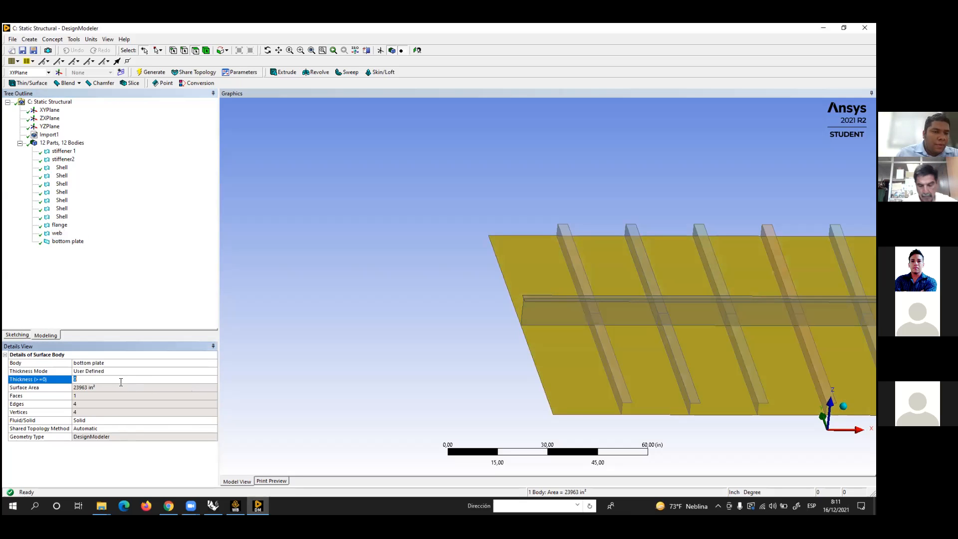
{"action": "type", "text": ",375"}
{"action": "double_click", "coordinate": [78, 379]}
{"action": "key", "text": "BackSpace"}
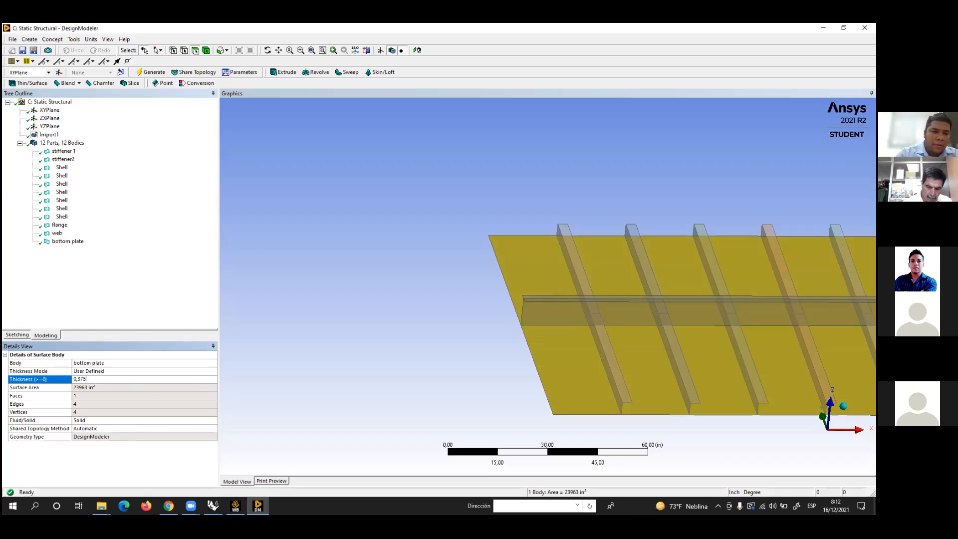
{"action": "left_click", "coordinate": [150, 243]}
- Clear the bottom plate selection with the whole panel in view and save the project
{"action": "scroll", "coordinate": [391, 230], "scroll_direction": "down", "scroll_amount": 3}
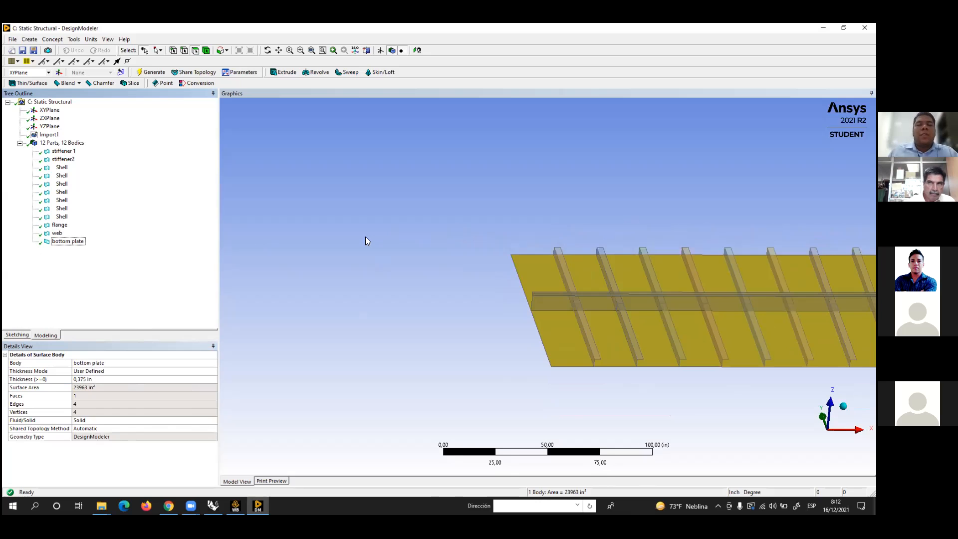
{"action": "scroll", "coordinate": [455, 242], "scroll_direction": "down", "scroll_amount": 2}
{"action": "scroll", "coordinate": [450, 233], "scroll_direction": "down", "scroll_amount": 2}
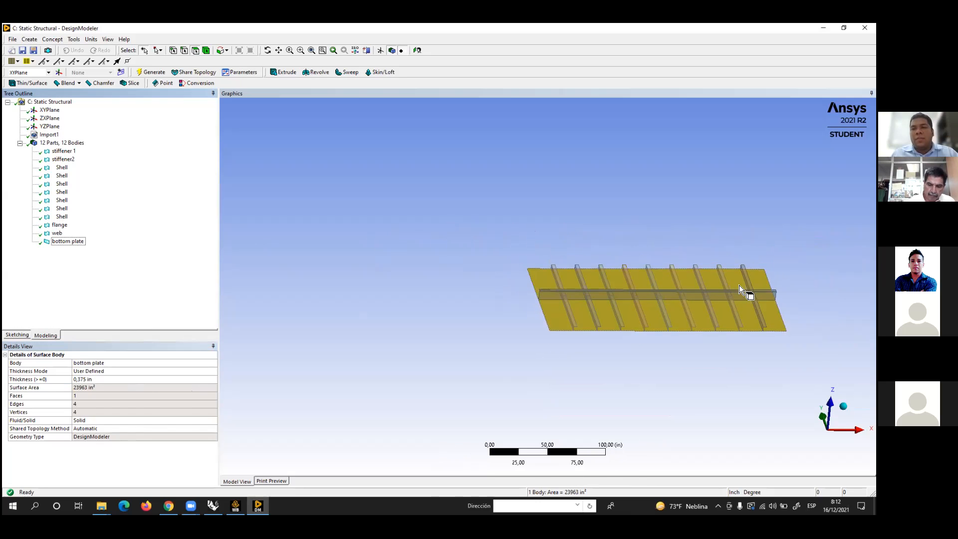
{"action": "left_click", "coordinate": [766, 217]}
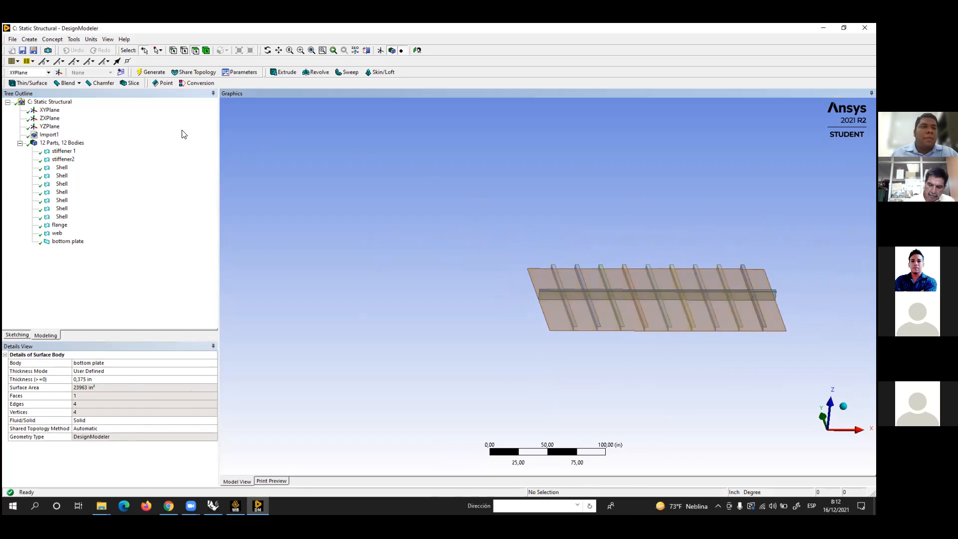
{"action": "left_click", "coordinate": [22, 51]}
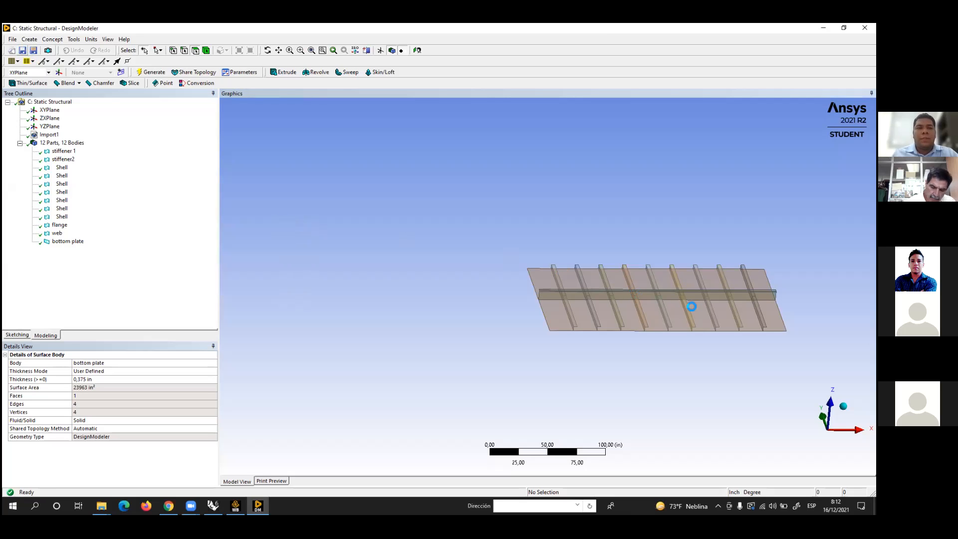
{"action": "scroll", "coordinate": [768, 313], "scroll_direction": "up", "scroll_amount": 2}
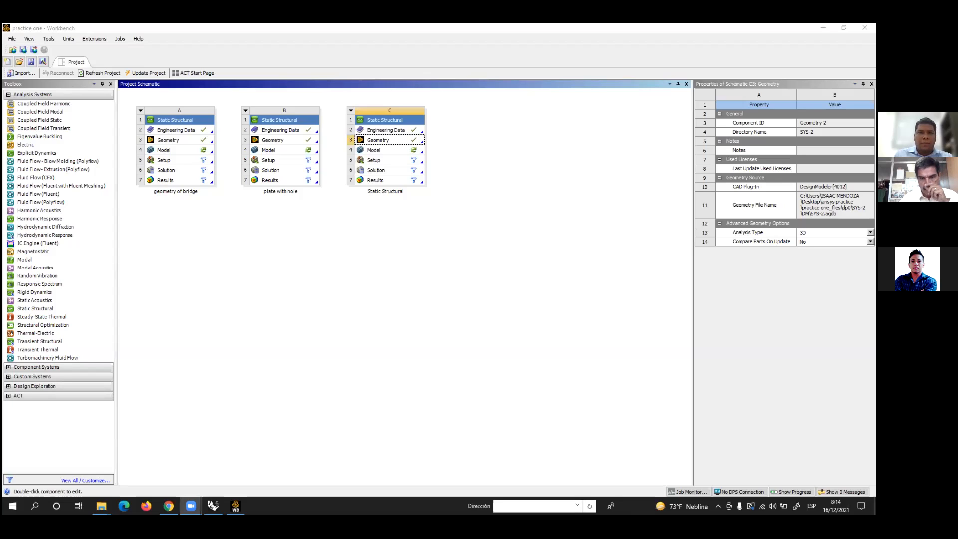
- Switch to the modelling guide PDF in Chrome and examine the passenger ship midship block drawings on slide 21
{"action": "left_click", "coordinate": [824, 28]}
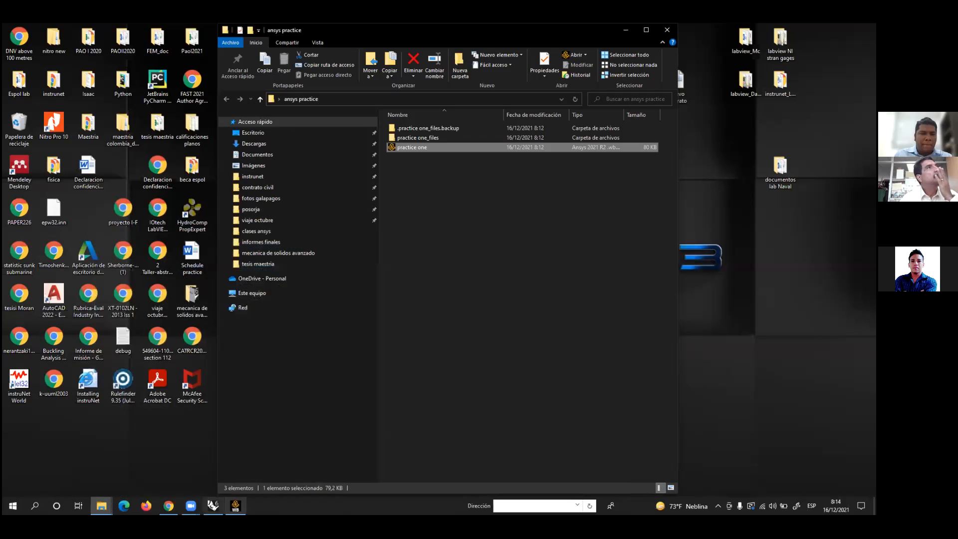
{"action": "left_click", "coordinate": [169, 506]}
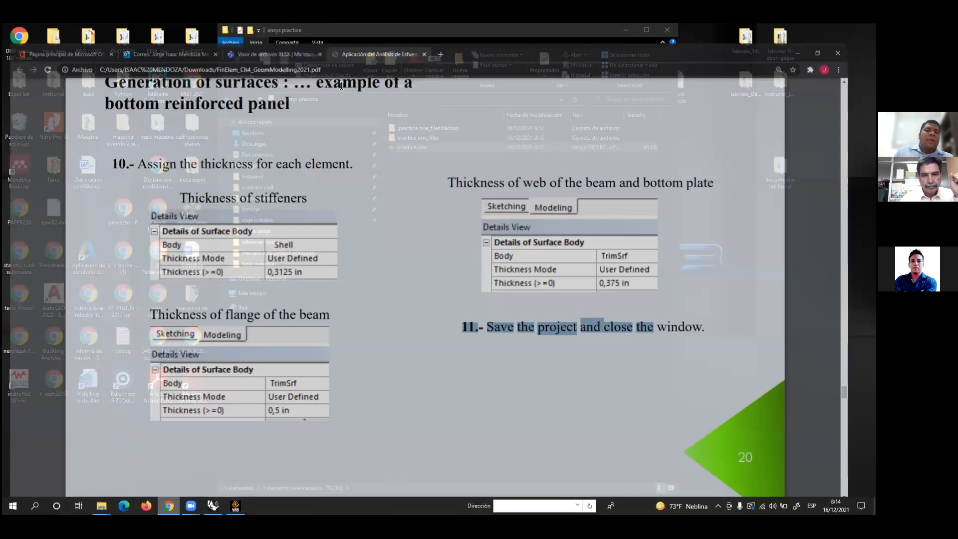
{"action": "scroll", "coordinate": [311, 250], "scroll_direction": "down", "scroll_amount": 15}
{"action": "scroll", "coordinate": [310, 249], "scroll_direction": "up", "scroll_amount": 3}
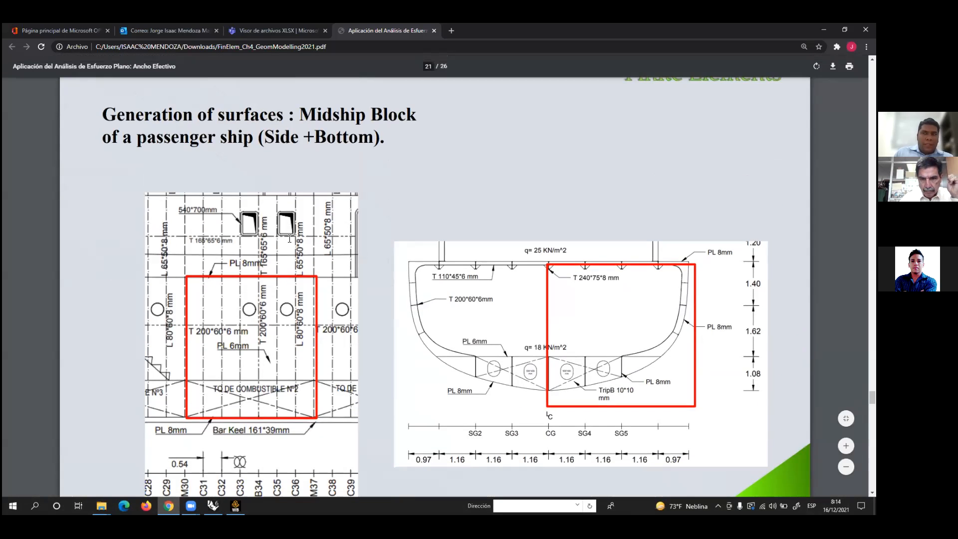
{"action": "scroll", "coordinate": [277, 271], "scroll_direction": "down", "scroll_amount": 2}
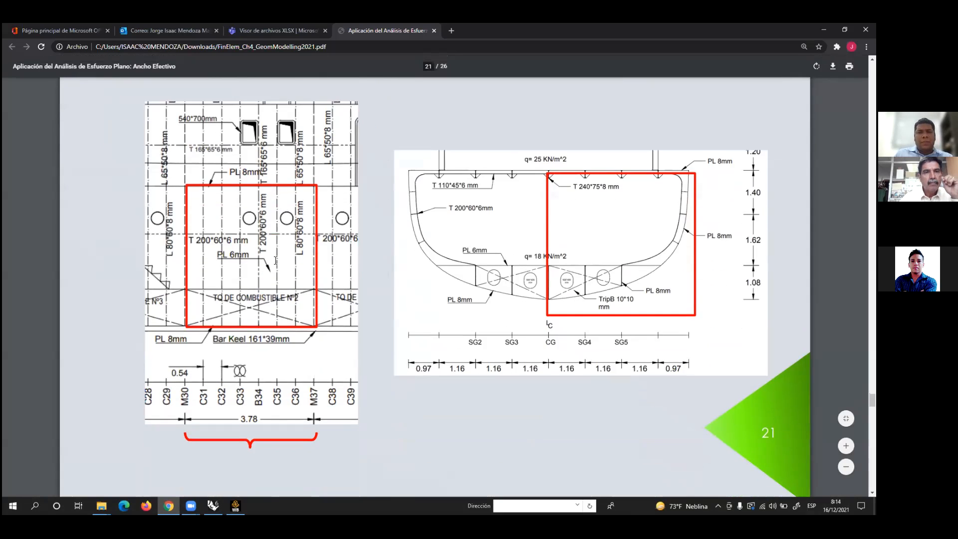
{"action": "scroll", "coordinate": [276, 258], "scroll_direction": "down", "scroll_amount": 2, "text": "ctrl"}
{"action": "scroll", "coordinate": [275, 258], "scroll_direction": "up", "scroll_amount": 1}
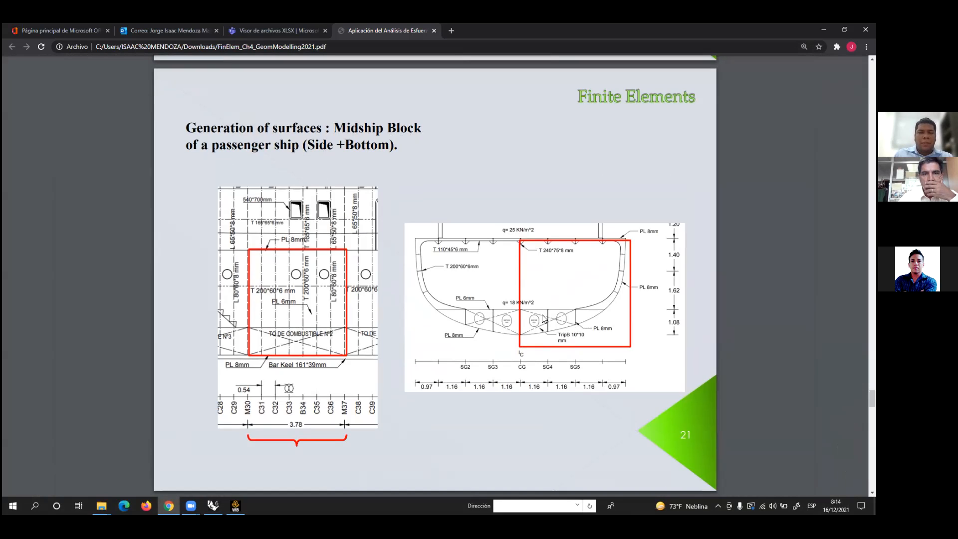
{"action": "scroll", "coordinate": [609, 337], "scroll_direction": "up", "scroll_amount": 1, "text": "ctrl"}
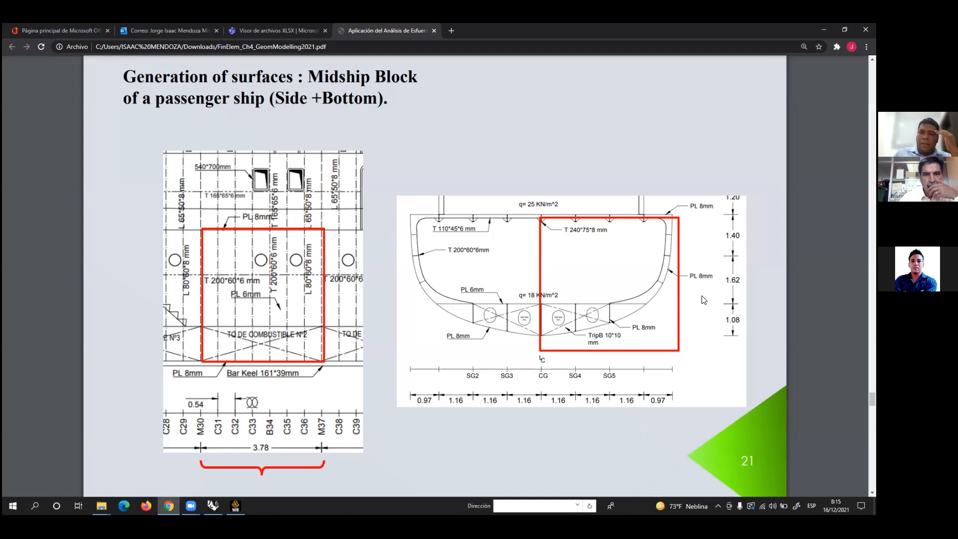
{"action": "scroll", "coordinate": [671, 333], "scroll_direction": "up", "scroll_amount": 1, "text": "ctrl"}
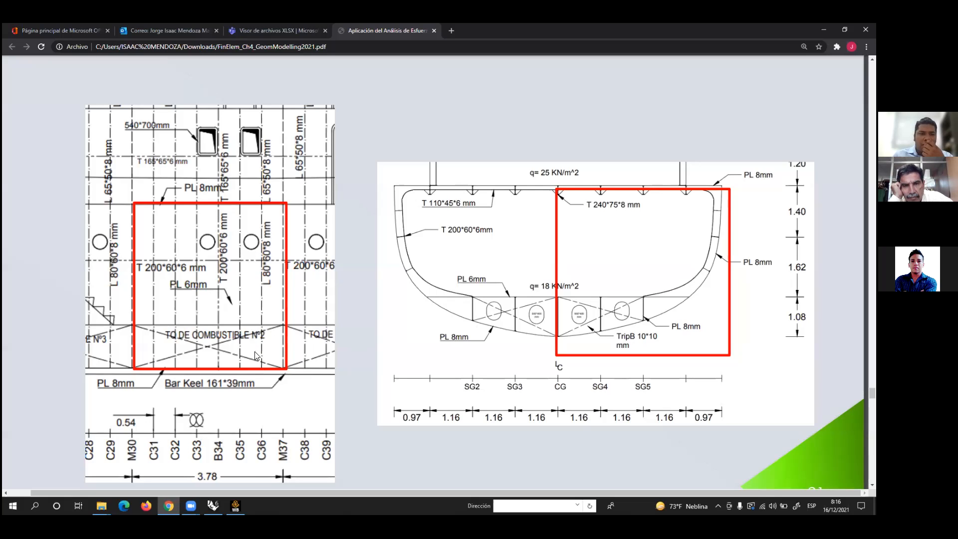
{"action": "scroll", "coordinate": [249, 405], "scroll_direction": "down", "scroll_amount": 2}
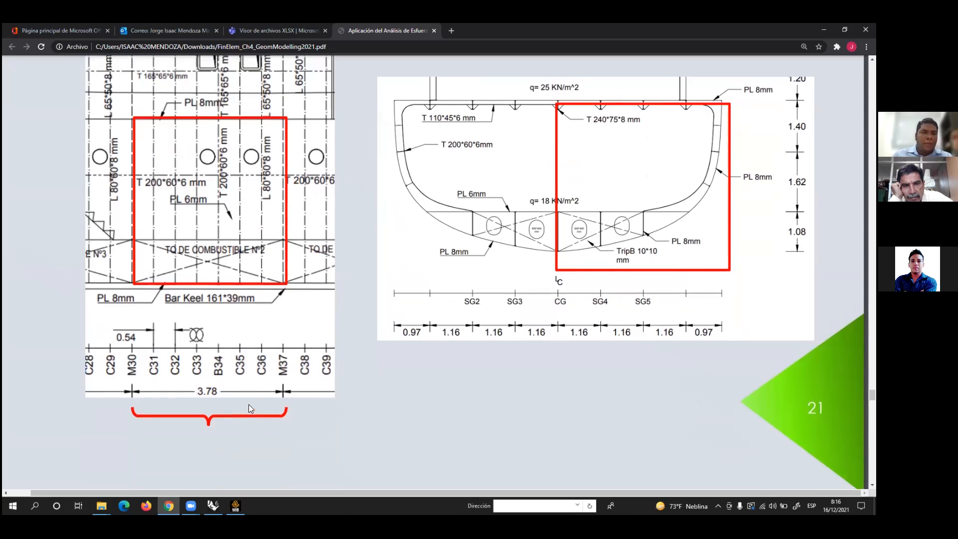
{"action": "scroll", "coordinate": [249, 405], "scroll_direction": "up", "scroll_amount": 1}
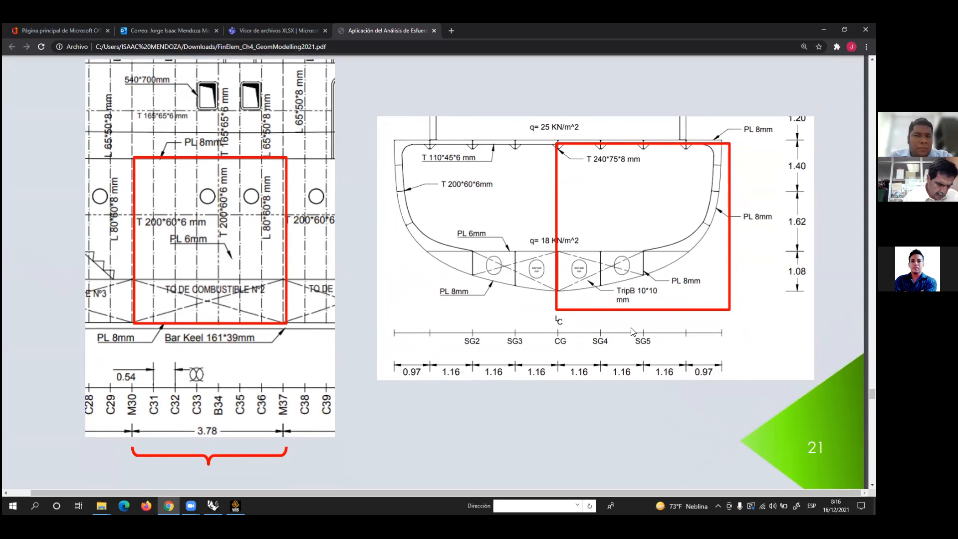
- Go to slide 22 and examine the instructions for drawing, extruding and correcting the midship block surfaces
{"action": "scroll", "coordinate": [584, 280], "scroll_direction": "down", "scroll_amount": 7}
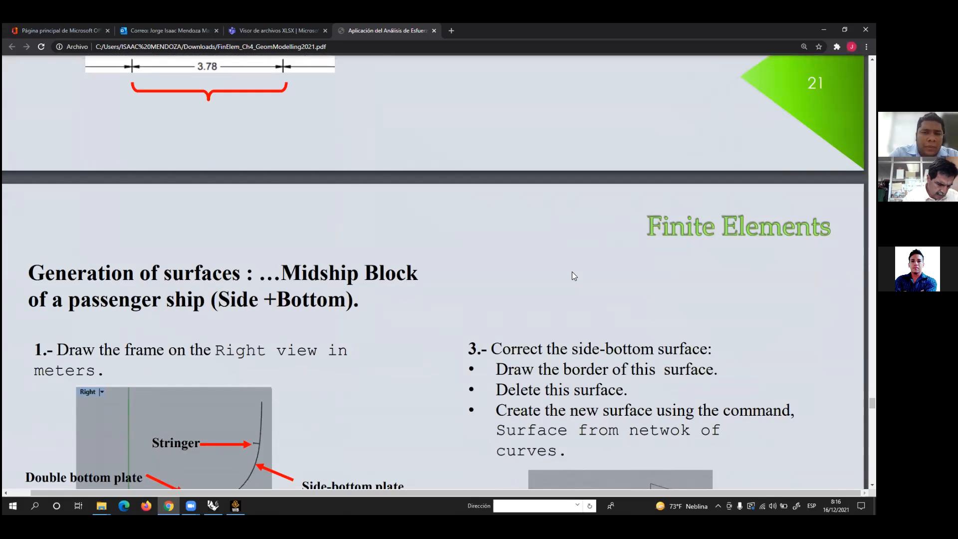
{"action": "scroll", "coordinate": [572, 272], "scroll_direction": "down", "scroll_amount": 5}
{"action": "scroll", "coordinate": [564, 267], "scroll_direction": "down", "scroll_amount": 2, "text": "ctrl"}
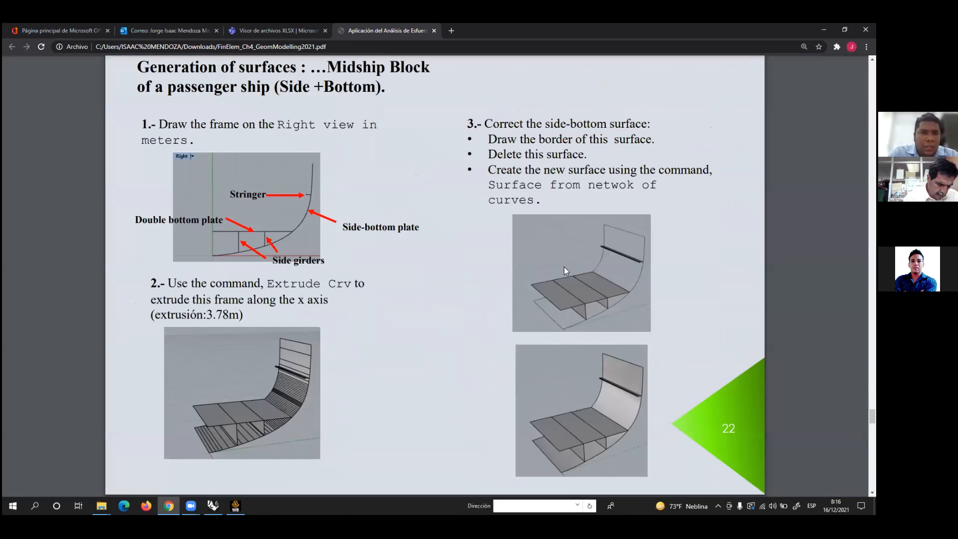